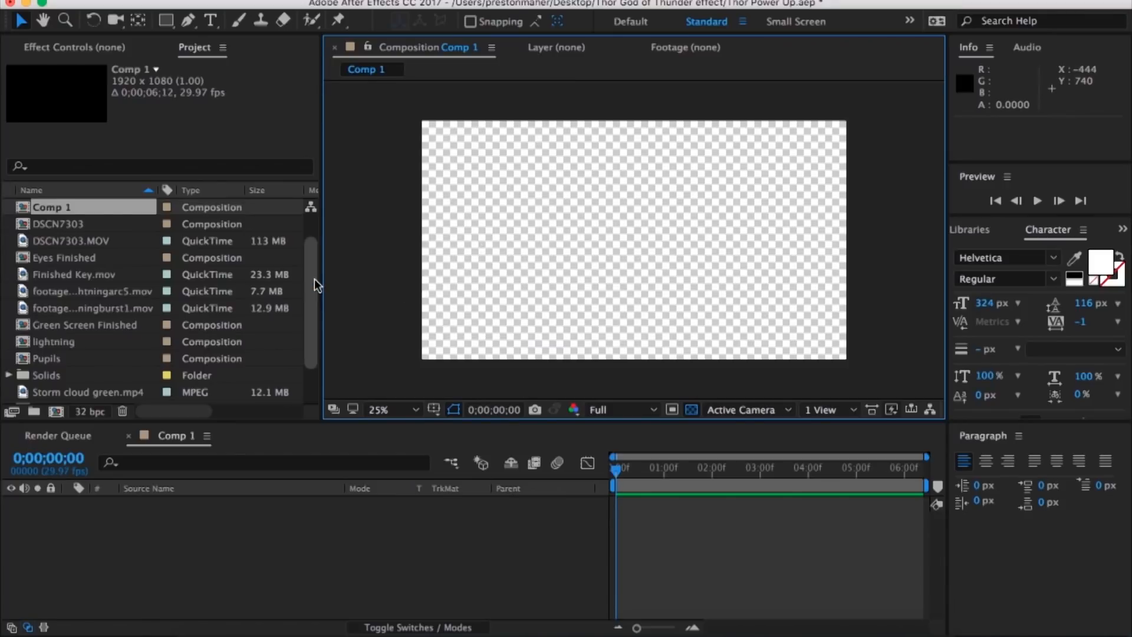
Step: Rename the Comp 1 composition as Thor Power Up in its composition settings
drag(314, 278, 316, 248)
click(272, 0)
click(302, 33)
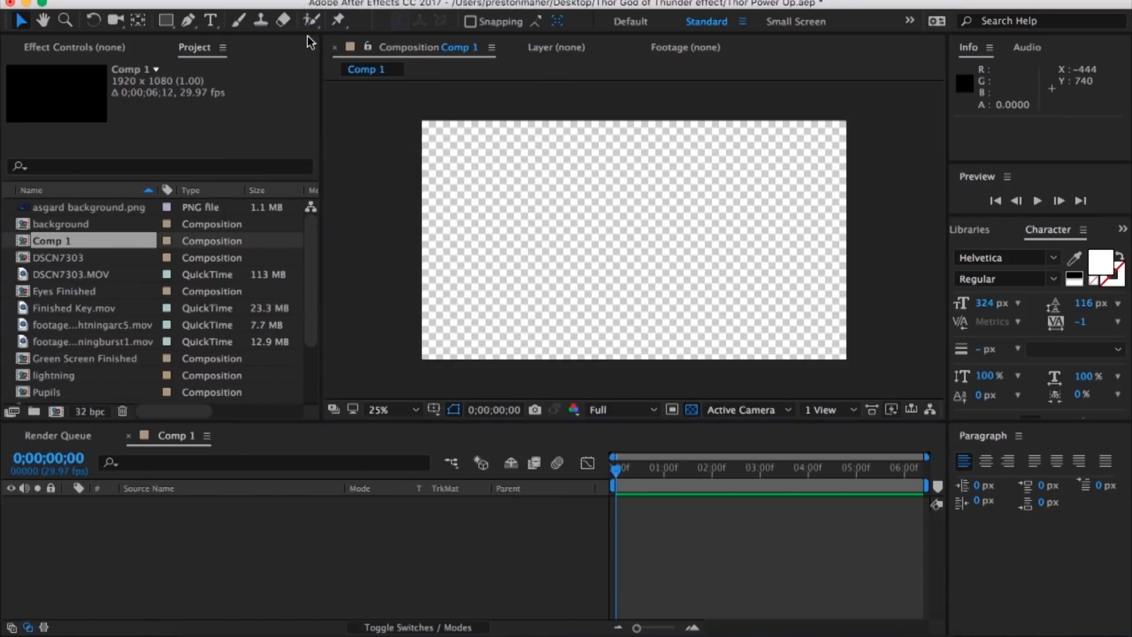
text(T)
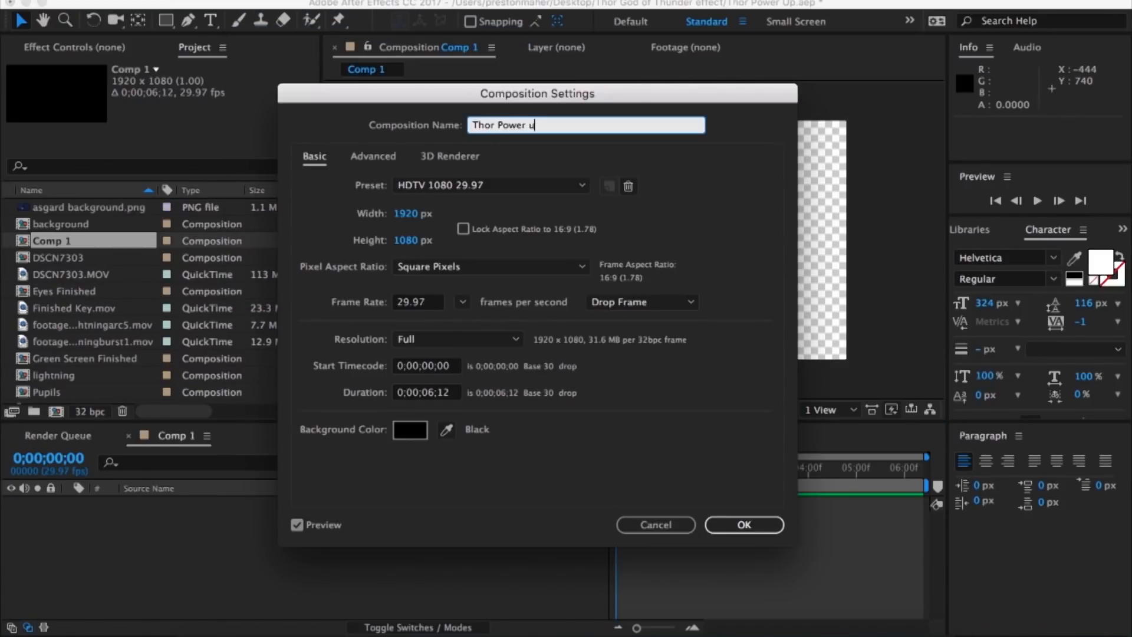
text(hor Power Up)
key(Return)
scroll(143, 323, up, 5)
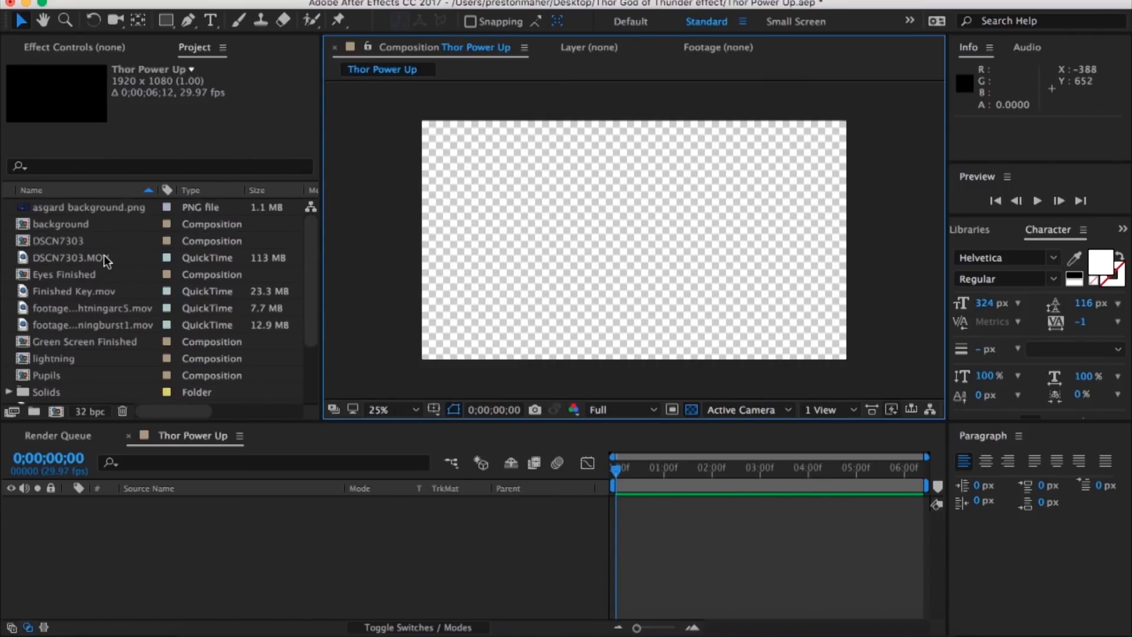
click(55, 258)
drag(55, 258, 558, 507)
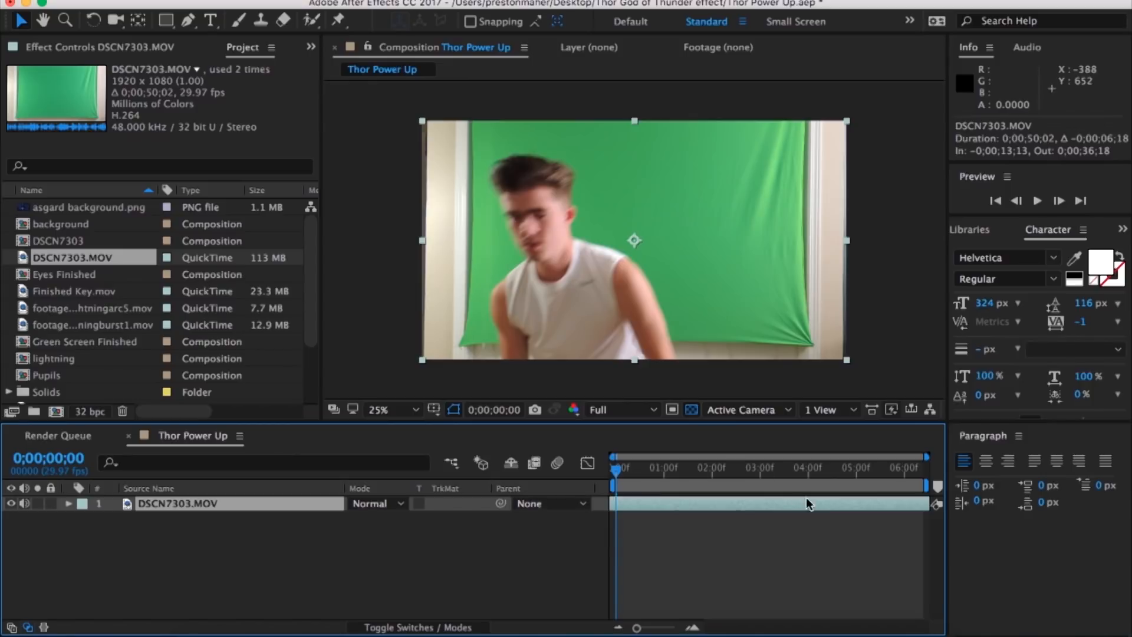
drag(598, 492, 586, 491)
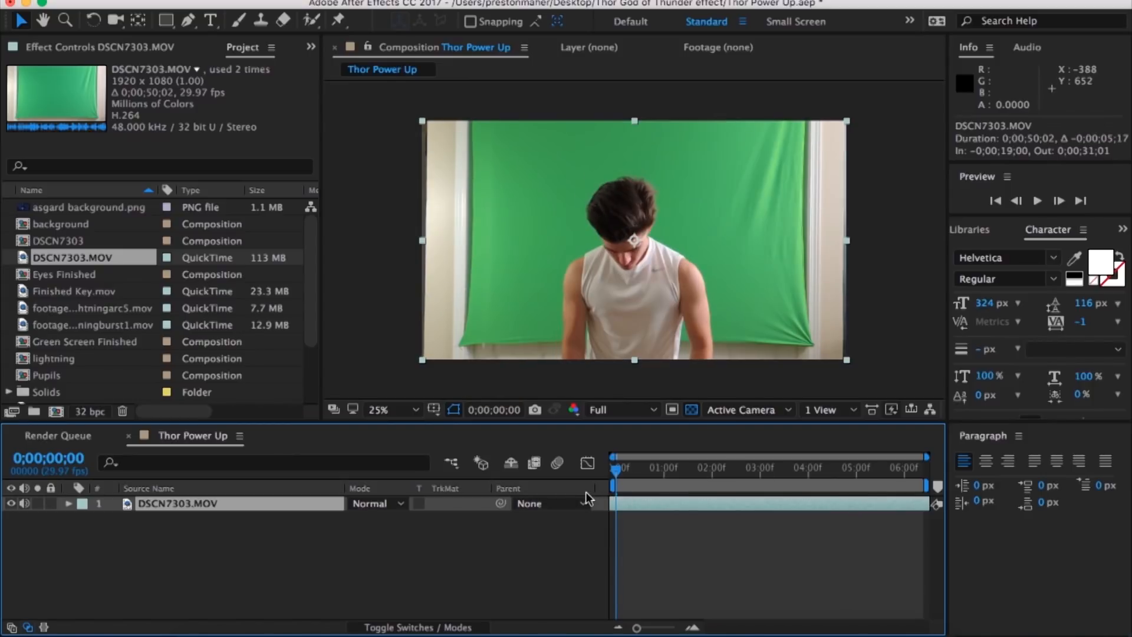
drag(695, 509, 577, 506)
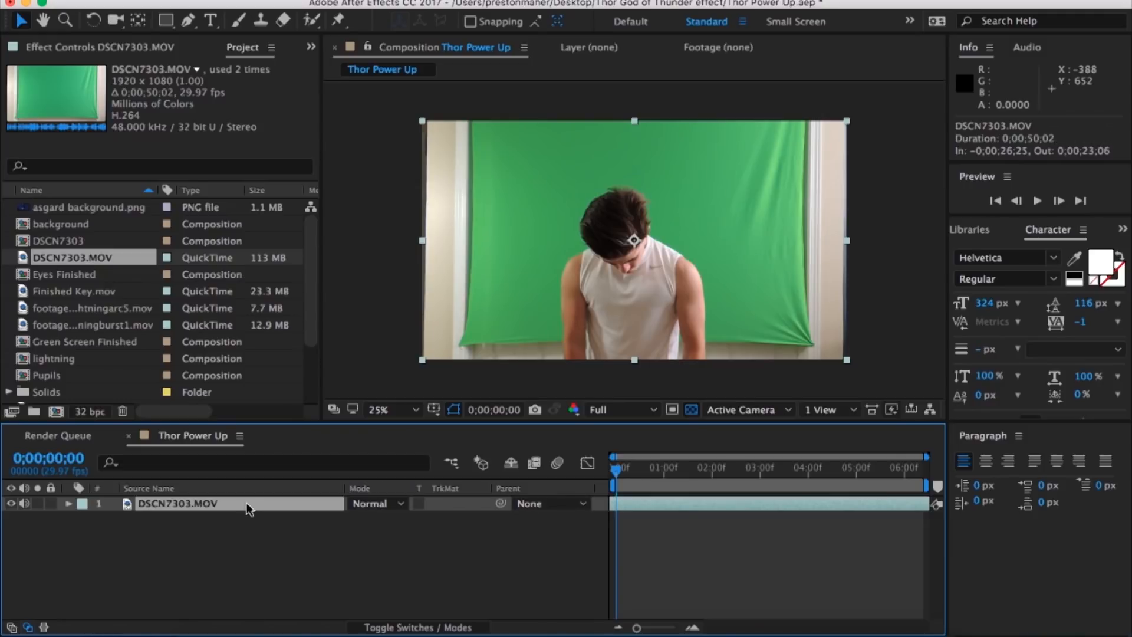
key(Delete)
Step: Add the Green Screen Finished composition to the Thor Power Up timeline and scrub through its footage
click(110, 260)
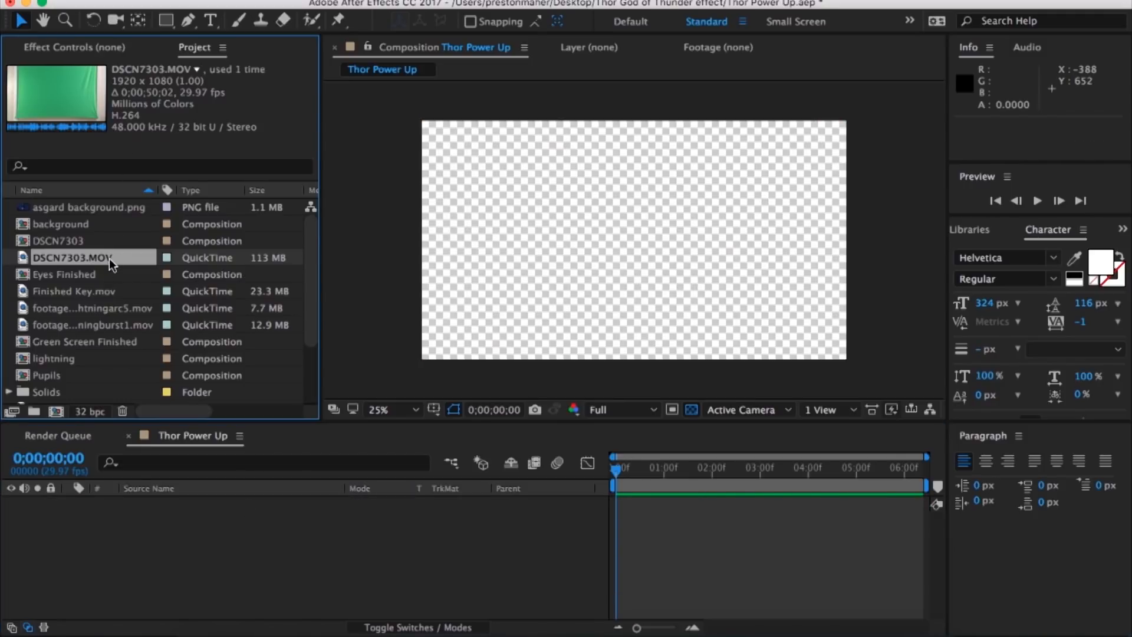
click(90, 240)
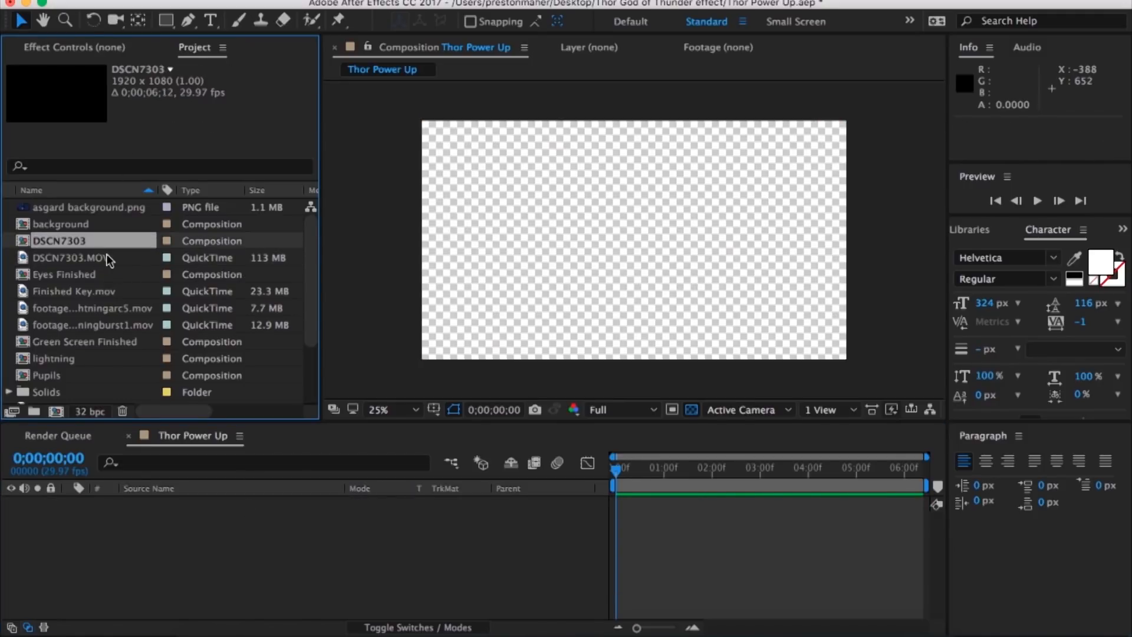
click(104, 222)
scroll(129, 312, down, 5)
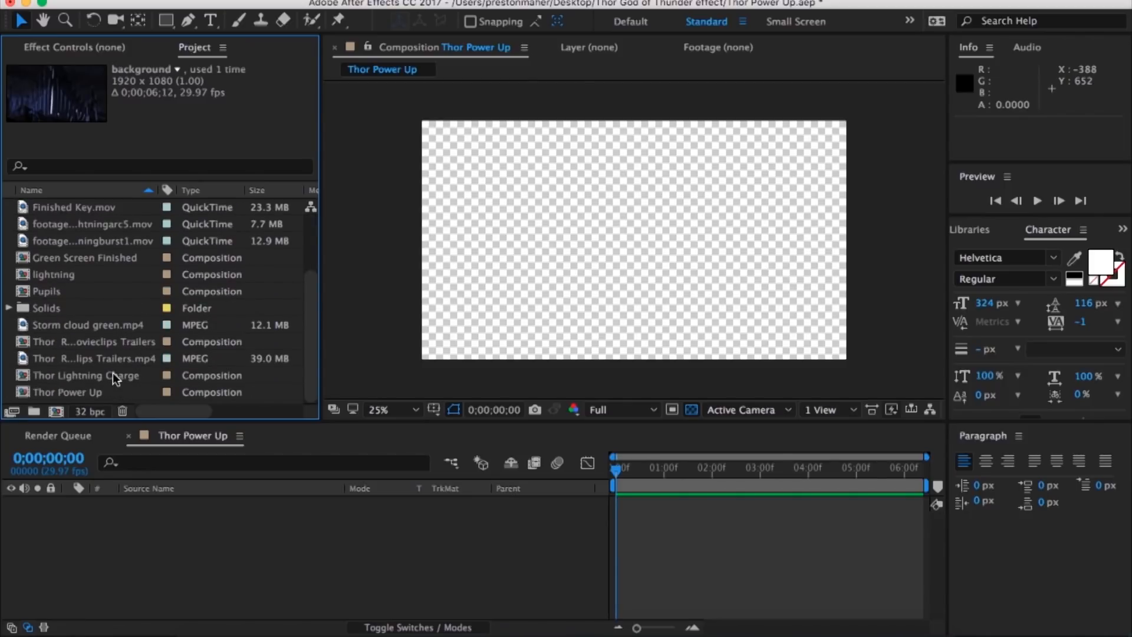
click(99, 261)
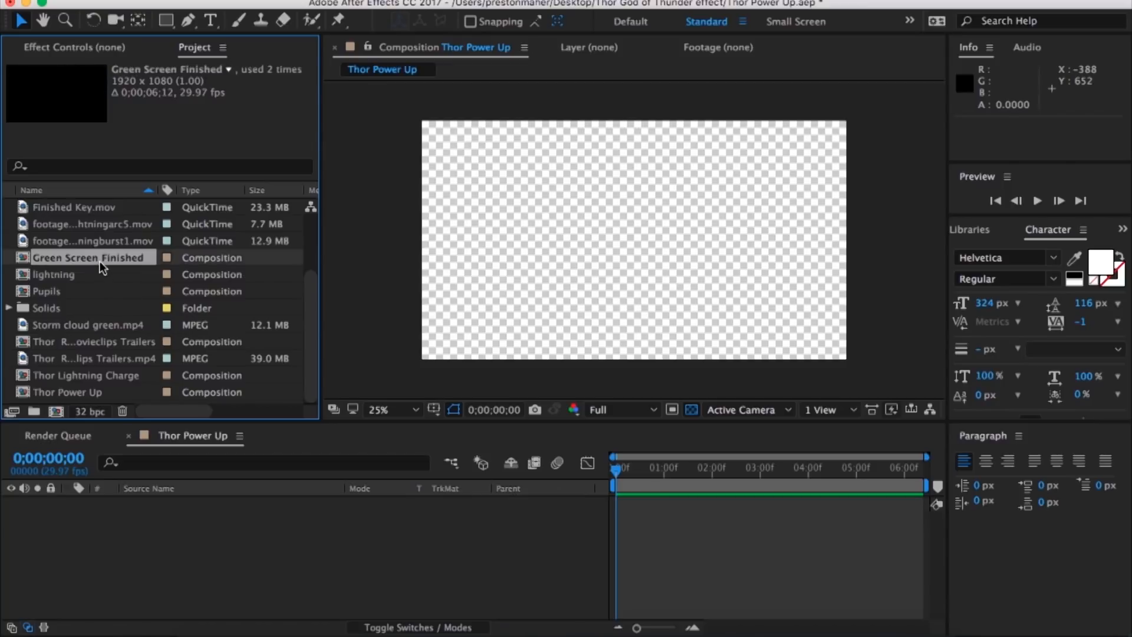
drag(49, 260, 628, 512)
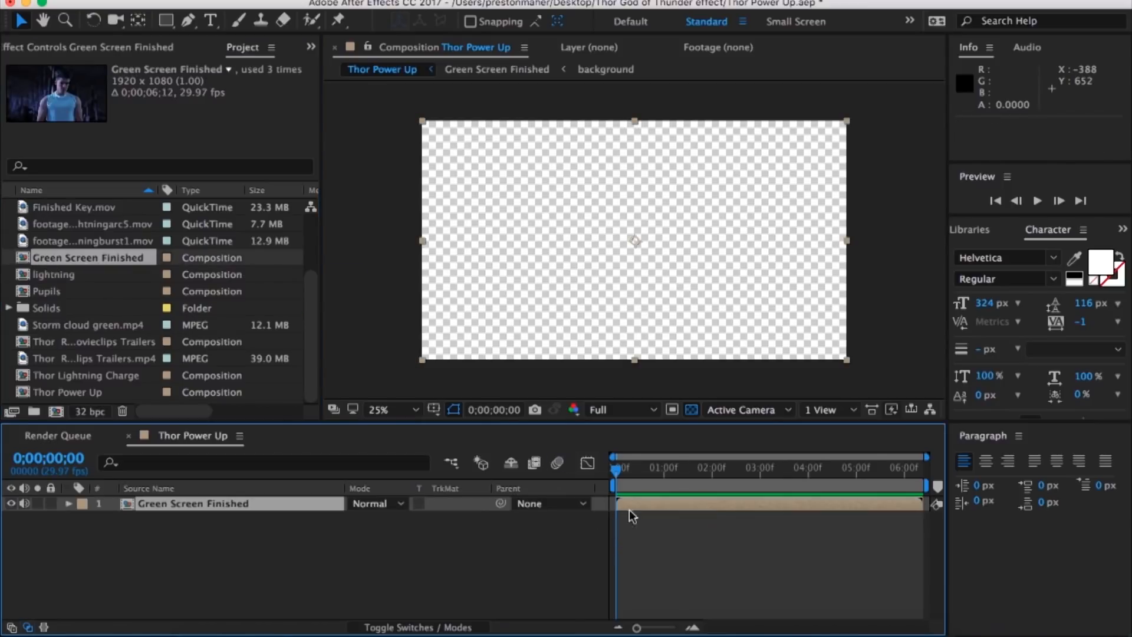
drag(885, 471, 900, 472)
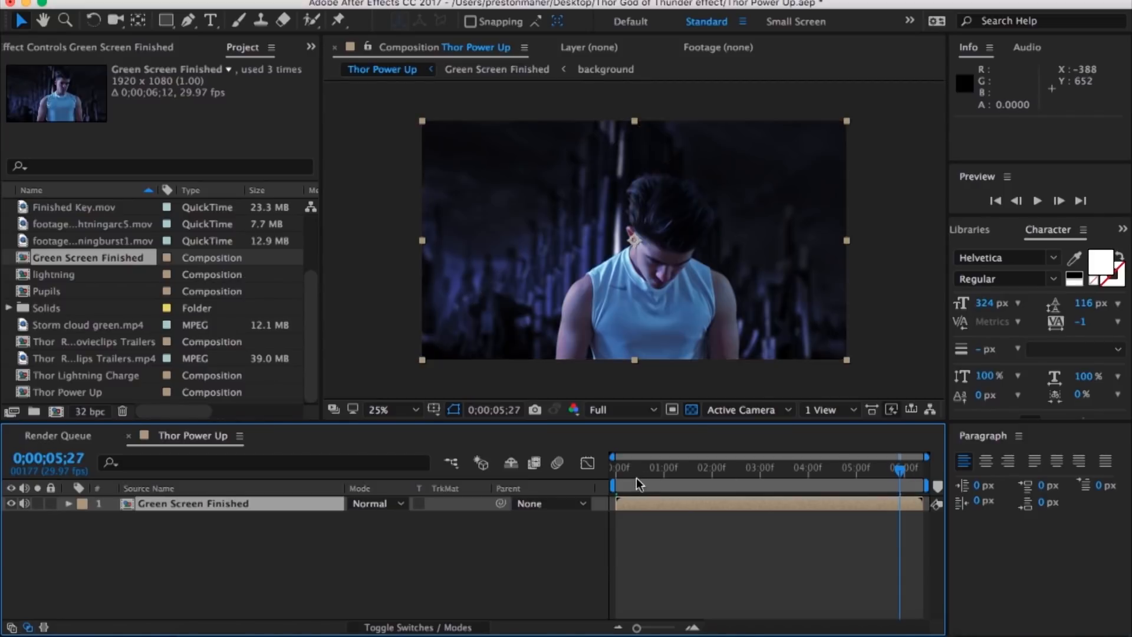
drag(635, 478, 282, 454)
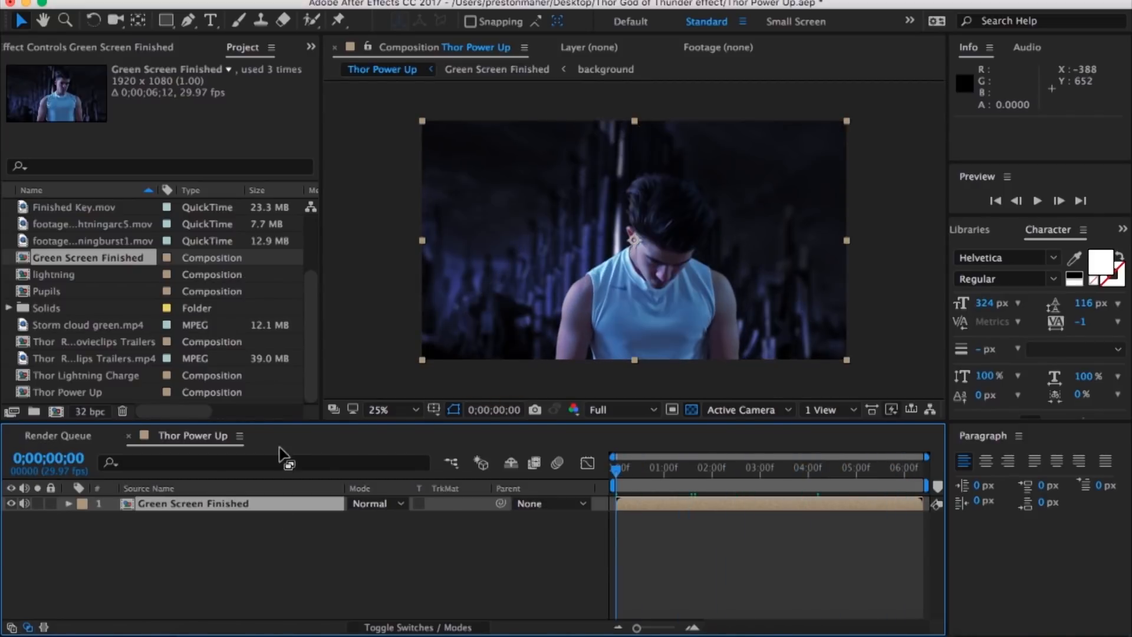
Step: Examine the effects on the DSCN7303.MOV layer inside Green Screen Finished and return to the Thor Power Up composition
double_click(211, 505)
click(207, 533)
click(207, 504)
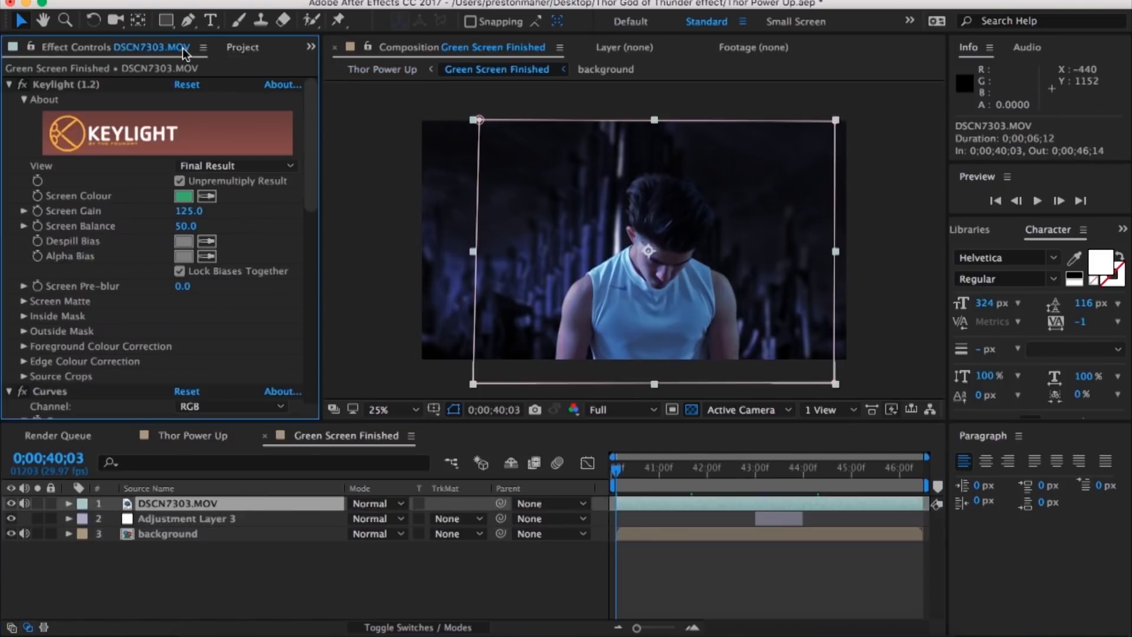
click(147, 48)
click(270, 436)
click(197, 46)
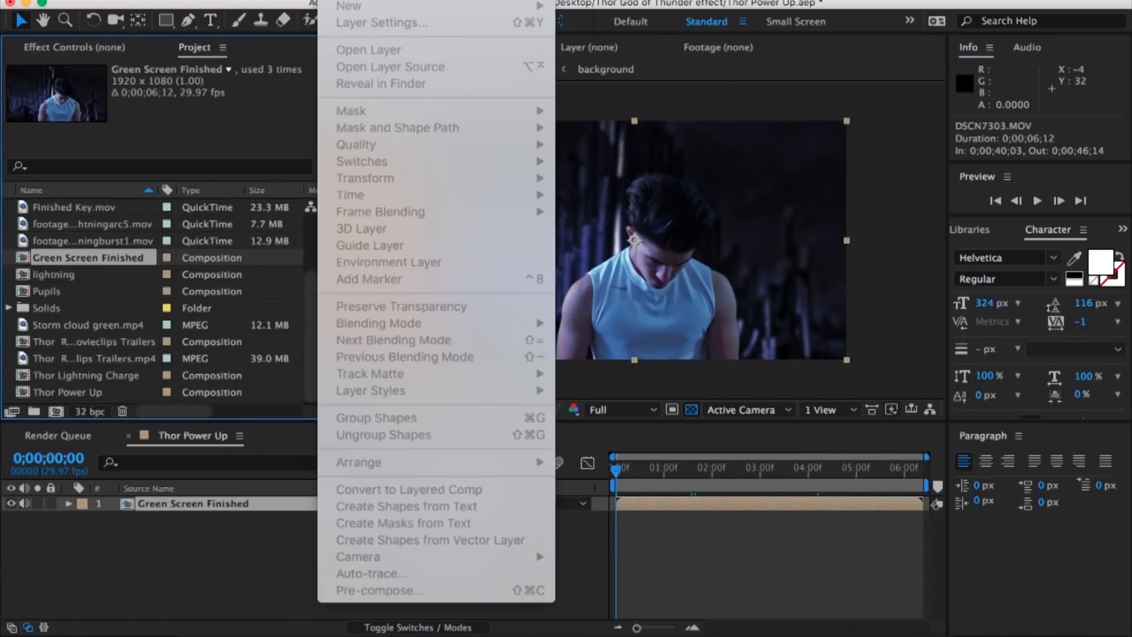
Step: Create a 1920 x 1080 px white solid coloured FFFFFF above the footage and duplicate it
click(327, 0)
mouse_move(336, 5)
click(572, 21)
click(453, 417)
drag(291, 399, 56, 312)
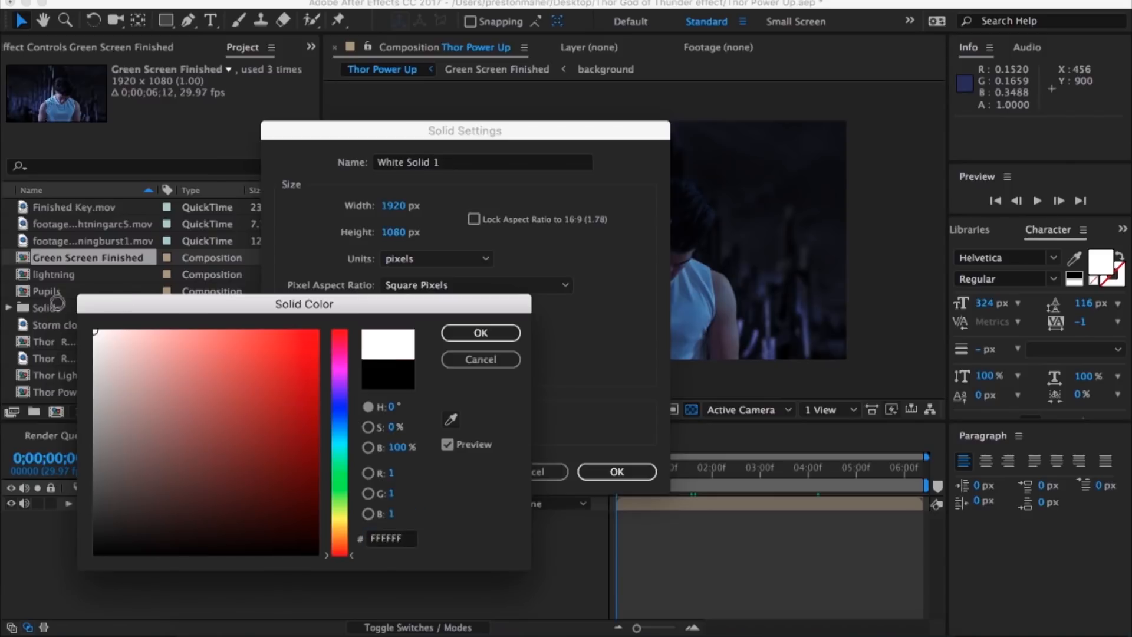
key(Return)
key(Return)
key(ctrl+d)
Step: Hide both white solids and set the current time to 0;00;03;00
key(F2)
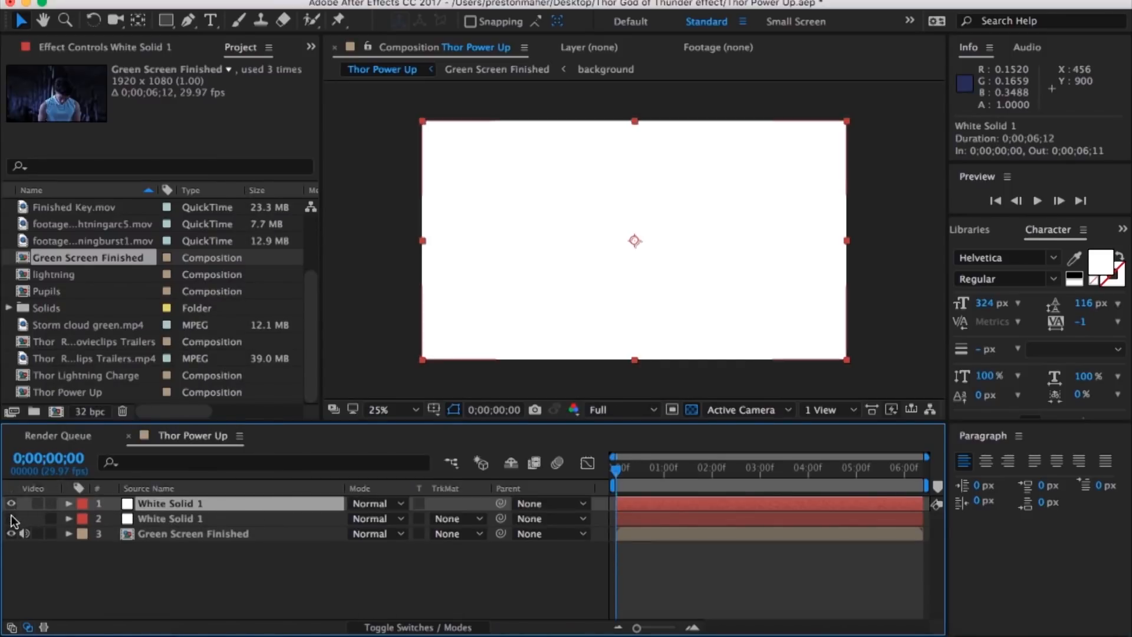
click(11, 518)
click(11, 503)
click(759, 471)
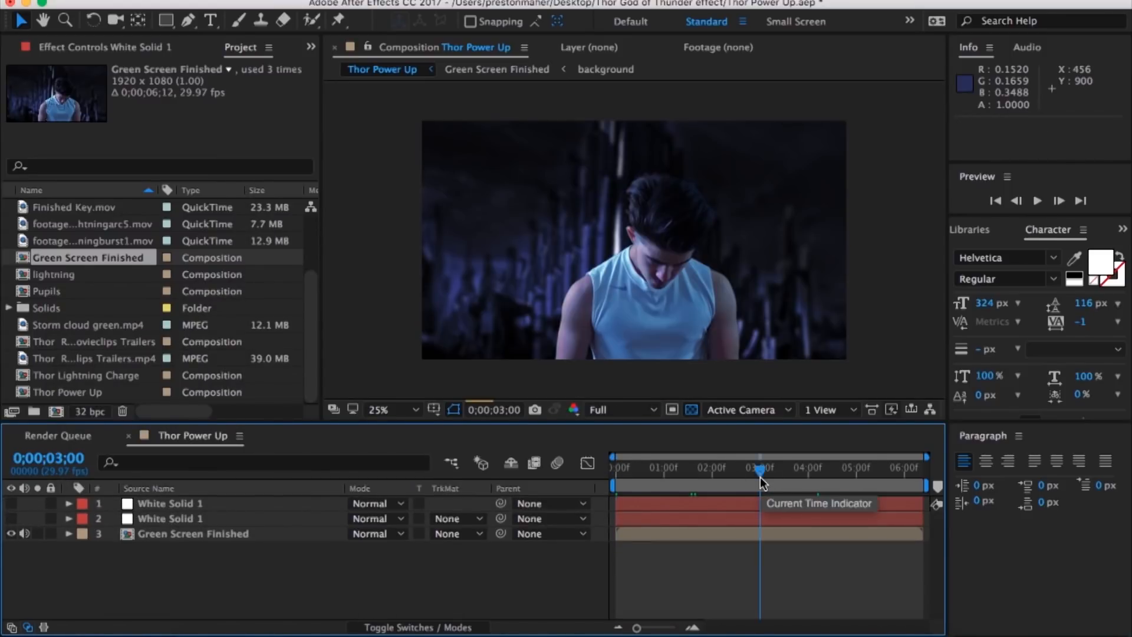
Step: Rename the lower white solid Right Eye and mask it to the matching eye with a 4-pixel feather
right_click(200, 518)
click(236, 621)
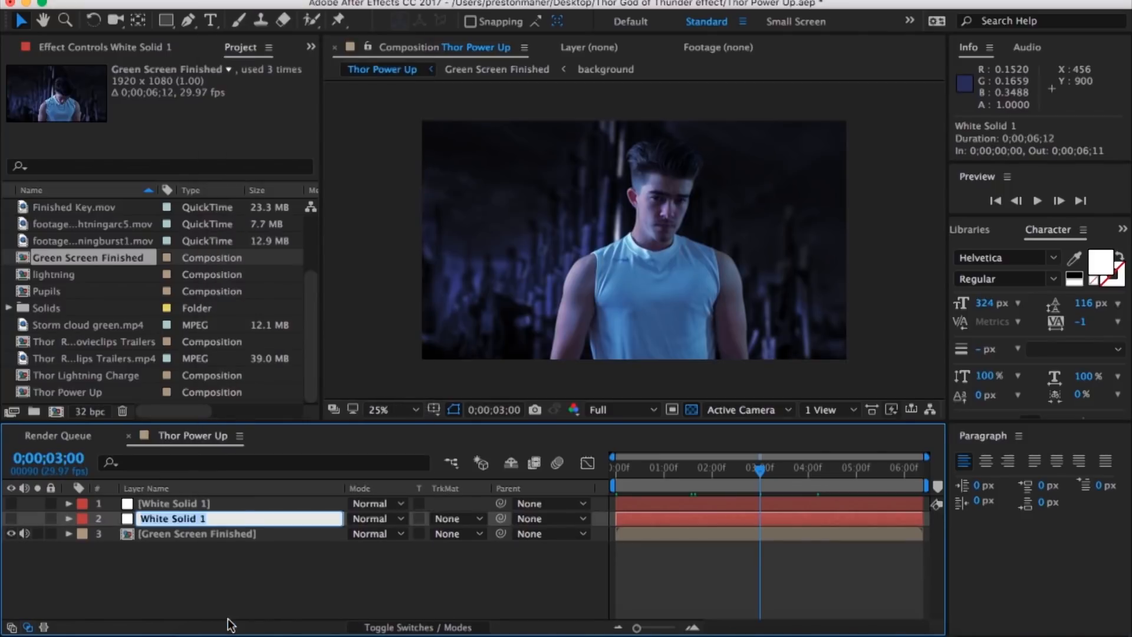
text(Right Eye)
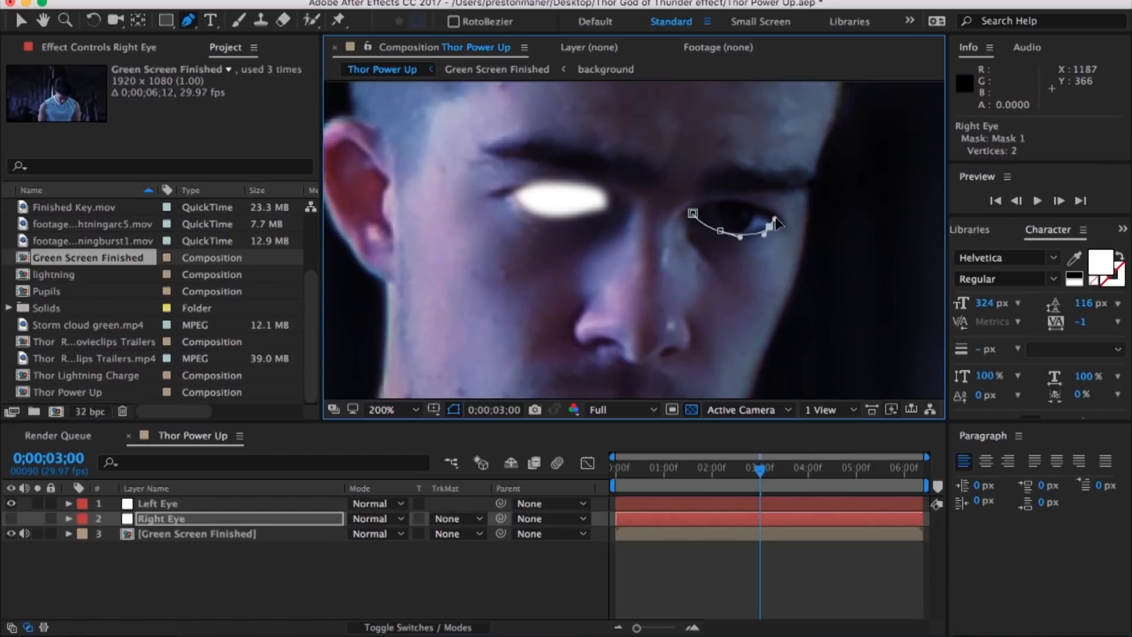
click(692, 212)
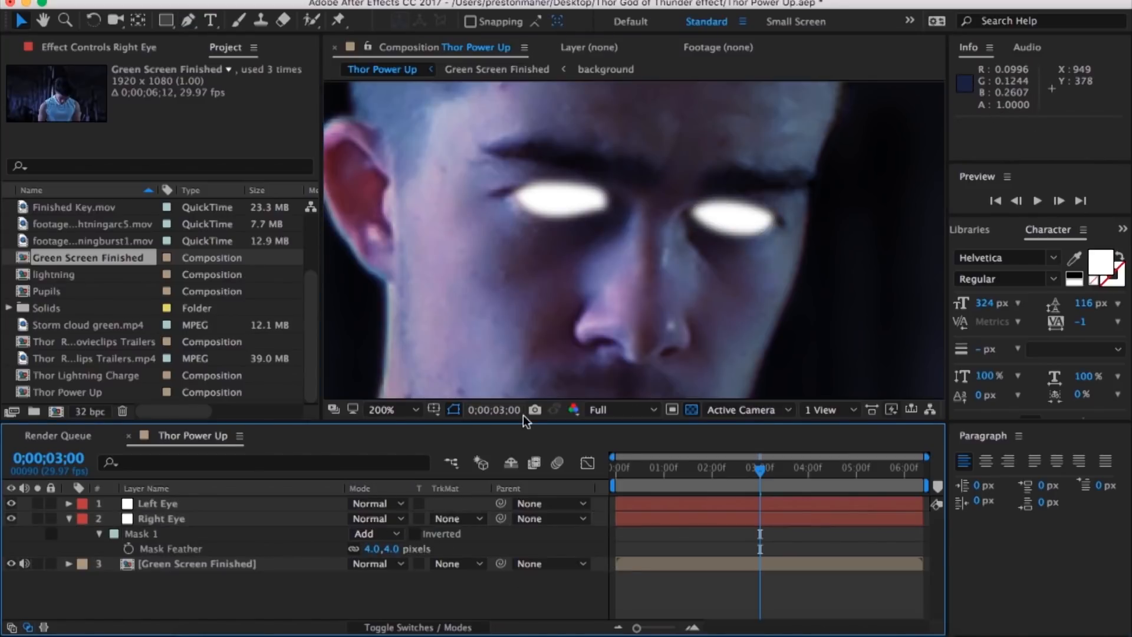
Step: Reshape the Left Eye mask by adjusting its points to follow the eye's outline
key(comma)
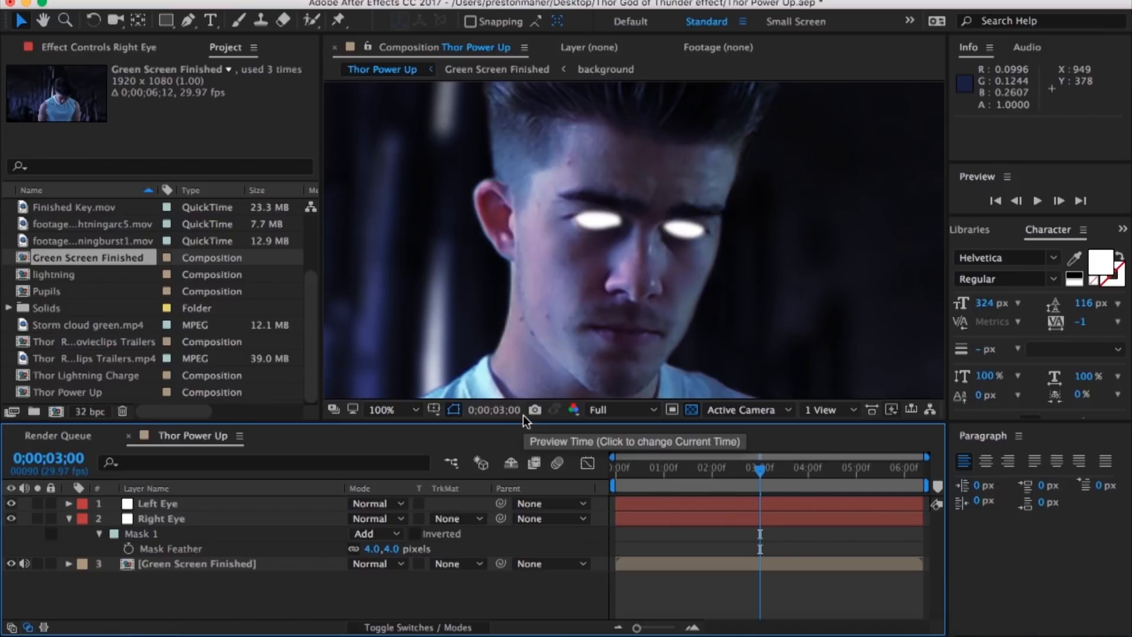
key(comma)
key(period)
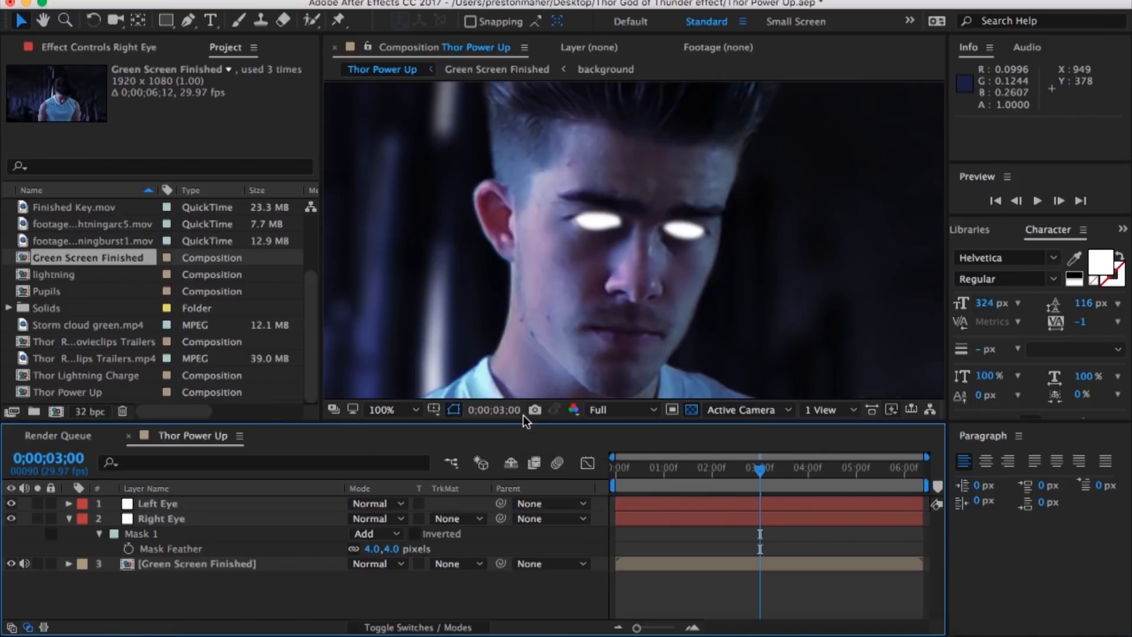
key(comma)
key(comma)
key(period)
key(period)
key(period)
key(period)
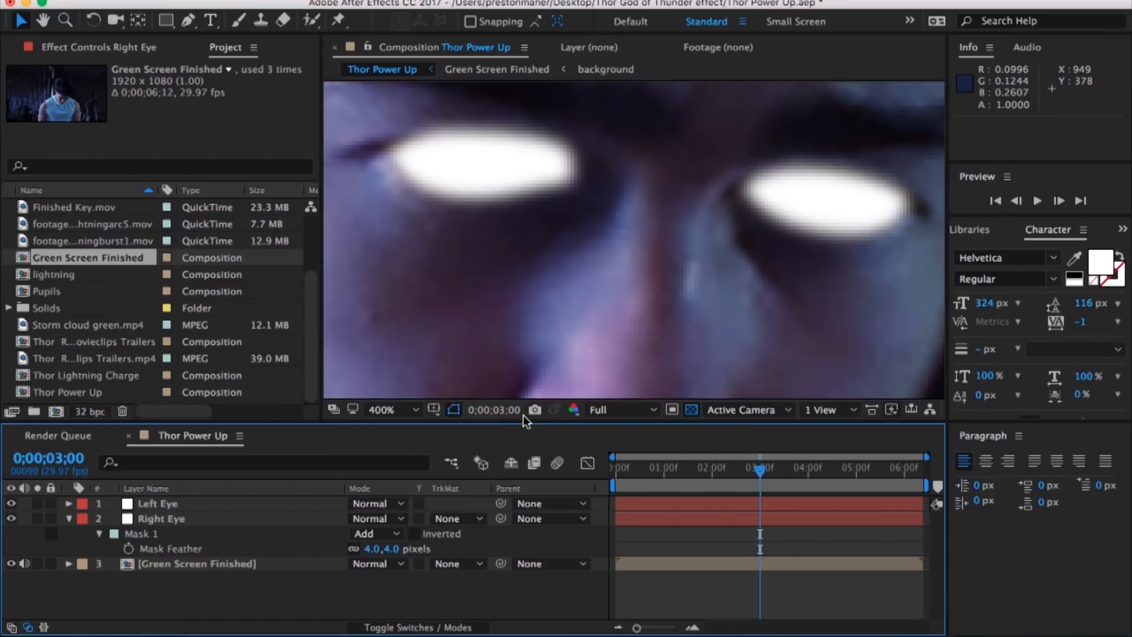
key(space)
drag(501, 186, 541, 336)
drag(564, 353, 568, 349)
drag(618, 316, 612, 308)
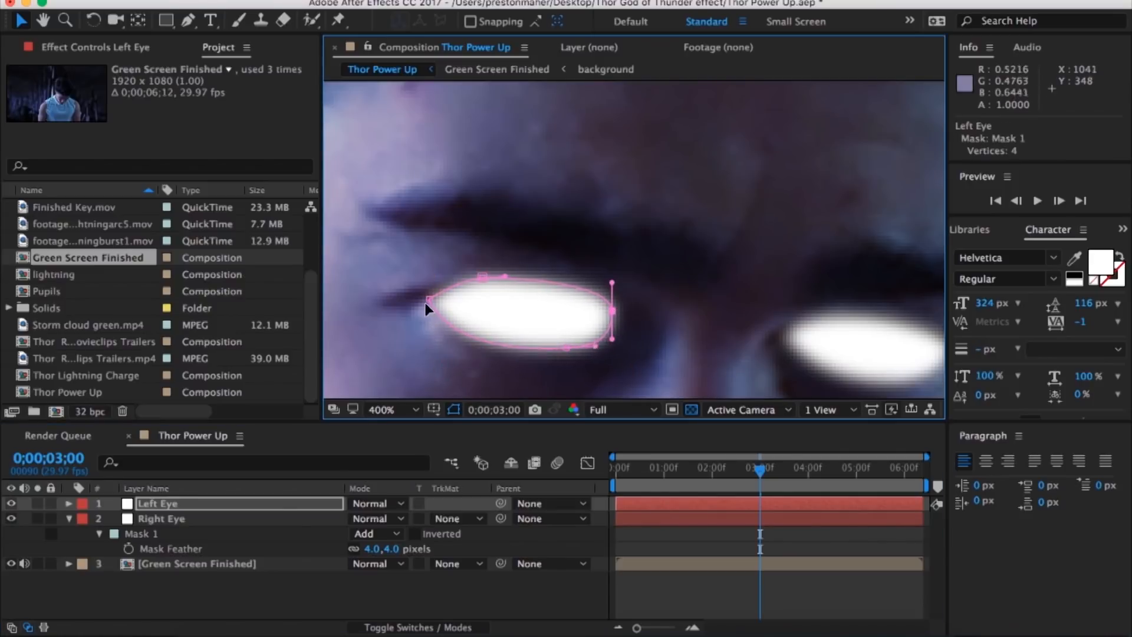
drag(448, 308, 441, 308)
Step: Reshape the Right Eye mask by adjusting its points to fit the eye's corners and lids
key(space)
drag(703, 303, 523, 206)
click(631, 245)
drag(655, 277, 663, 286)
drag(777, 258, 782, 254)
click(753, 347)
Step: Set the opacity of the Left Eye and Right Eye layers to 50%
key(comma)
key(comma)
key(comma)
key(m)
shift+click(297, 504)
key(t)
click(358, 519)
text(50)
key(Return)
Step: Start Mask Path keyframing on both eye layers at 0;00;03;00
key(period)
key(period)
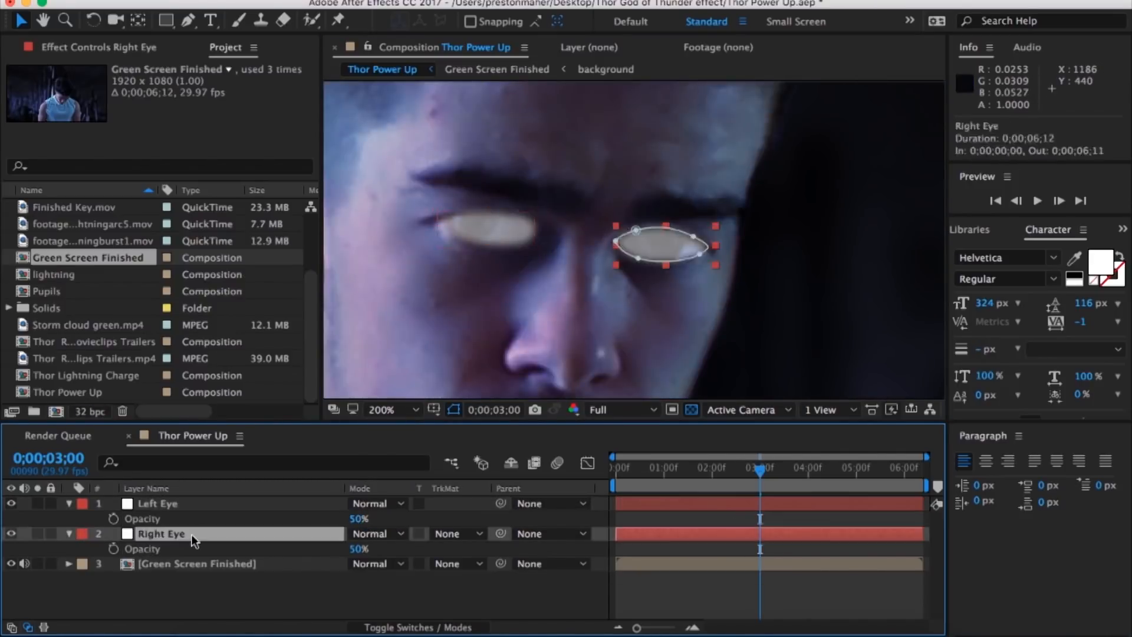
key(m)
click(129, 534)
click(129, 578)
Step: At 0;00;02;27, adjust the Right Eye and Left Eye masks to match the eyes
drag(760, 470, 755, 470)
drag(639, 258, 639, 261)
click(671, 499)
drag(509, 244, 508, 248)
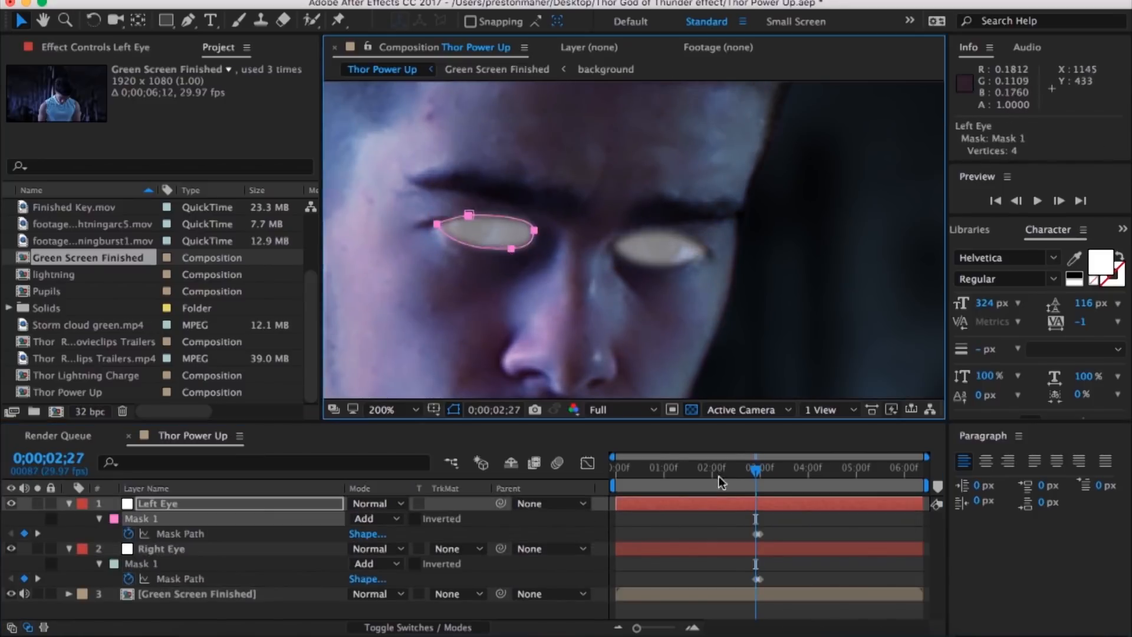
Step: Midway between 2 and 3 seconds, move both eye masks back over the eyes to keyframe their paths
drag(755, 470, 733, 469)
drag(511, 246, 489, 292)
click(659, 259)
drag(653, 267, 737, 315)
Step: At 0;00;01;27, move the Right Eye and Left Eye masks onto the eyes to keyframe their paths
drag(733, 470, 707, 469)
drag(662, 359, 670, 155)
drag(748, 97, 755, 197)
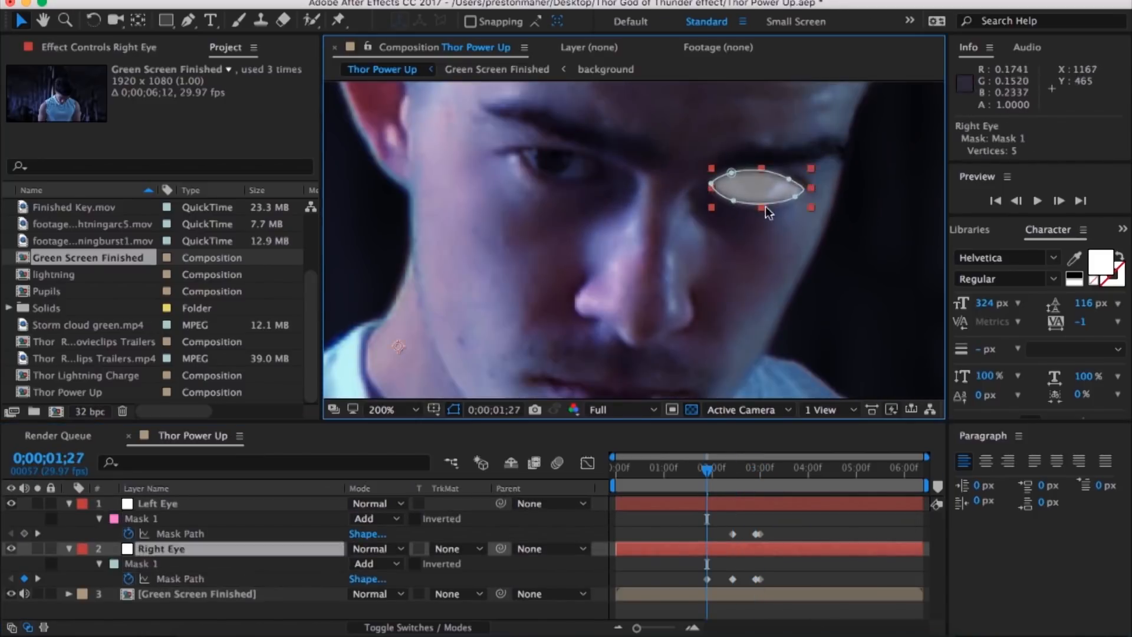
key(Return)
drag(602, 197, 602, 300)
click(581, 177)
drag(581, 180, 576, 284)
Step: Midway between 1 and 2 seconds, reposition and reshape both eye masks to follow the eyes
drag(707, 470, 688, 469)
click(583, 193)
mouse_move(583, 289)
mouse_down()
mouse_move(585, 198)
mouse_move(578, 289)
mouse_up()
click(554, 274)
drag(505, 261, 507, 253)
click(778, 209)
drag(779, 210, 398, 203)
Step: At 0;00;04;00, move both eye masks onto the eyes and refine their points to fit the outlines
click(808, 469)
scroll(684, 316, up, 2)
drag(611, 266, 560, 261)
scroll(636, 250, down, 1)
drag(731, 223, 758, 234)
drag(719, 253, 842, 296)
click(674, 506)
drag(548, 248, 608, 277)
drag(499, 245, 497, 237)
drag(584, 312, 585, 306)
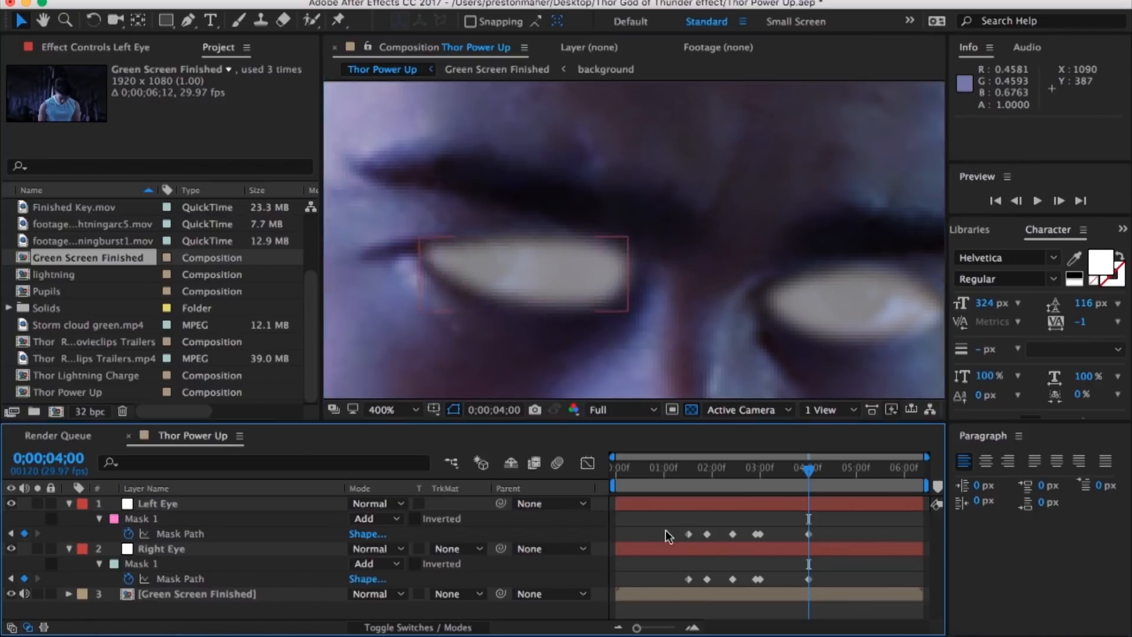
click(676, 535)
scroll(640, 238, down, 1)
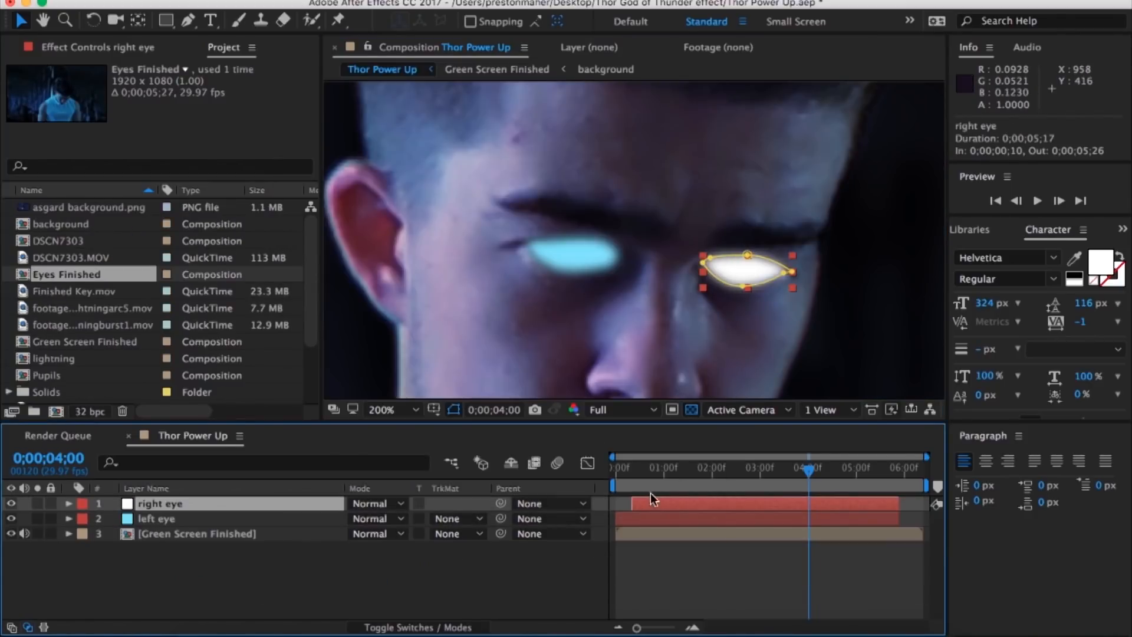
click(662, 518)
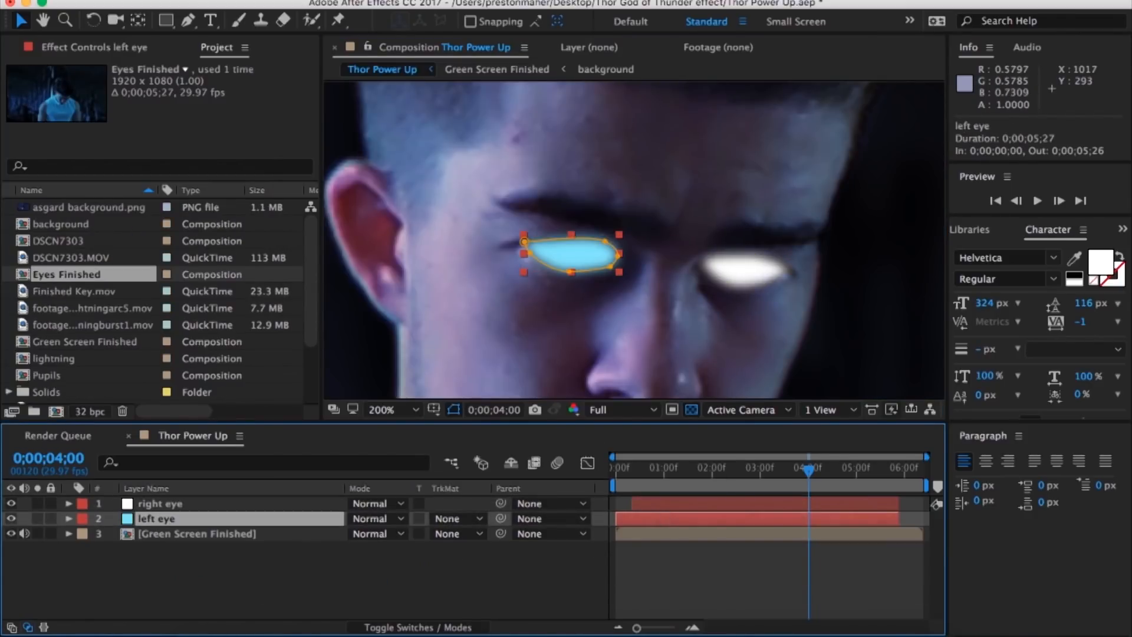
right_click(318, 518)
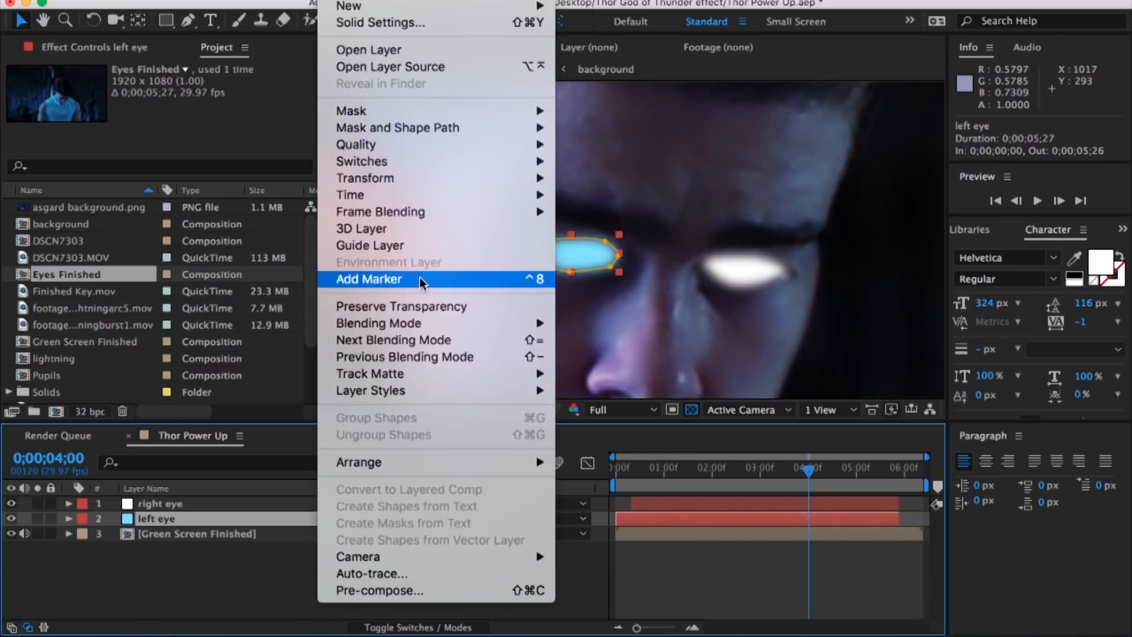
click(412, 22)
click(506, 361)
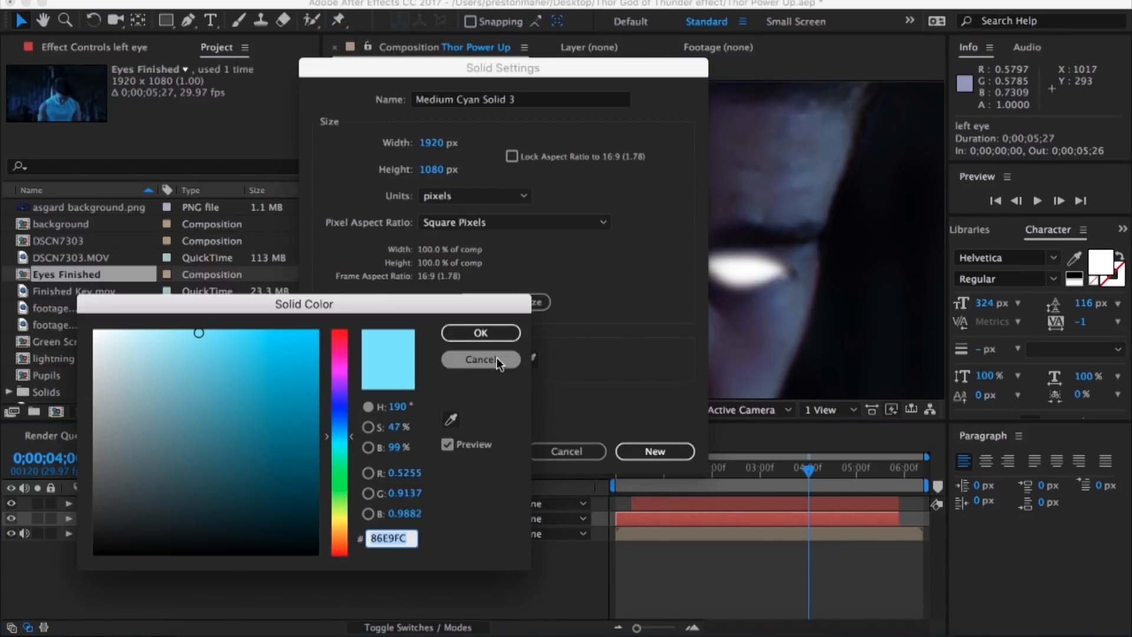
click(499, 336)
click(528, 358)
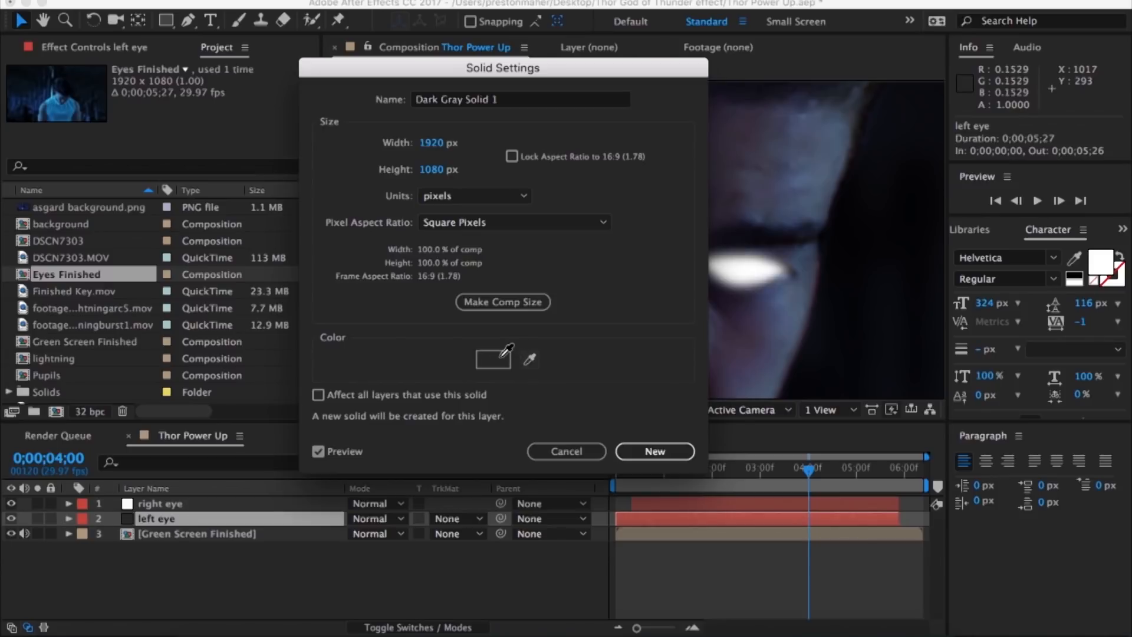
click(567, 451)
click(229, 507)
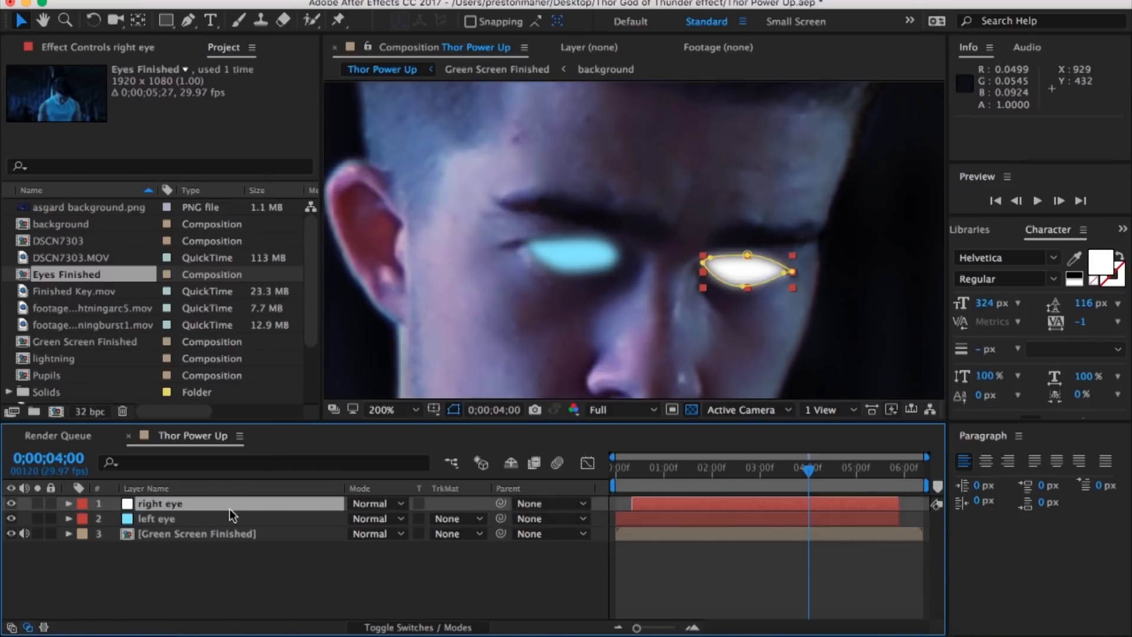
Step: Recolour the right eye solid cyan by sampling the colour of the glowing left eye
click(339, 0)
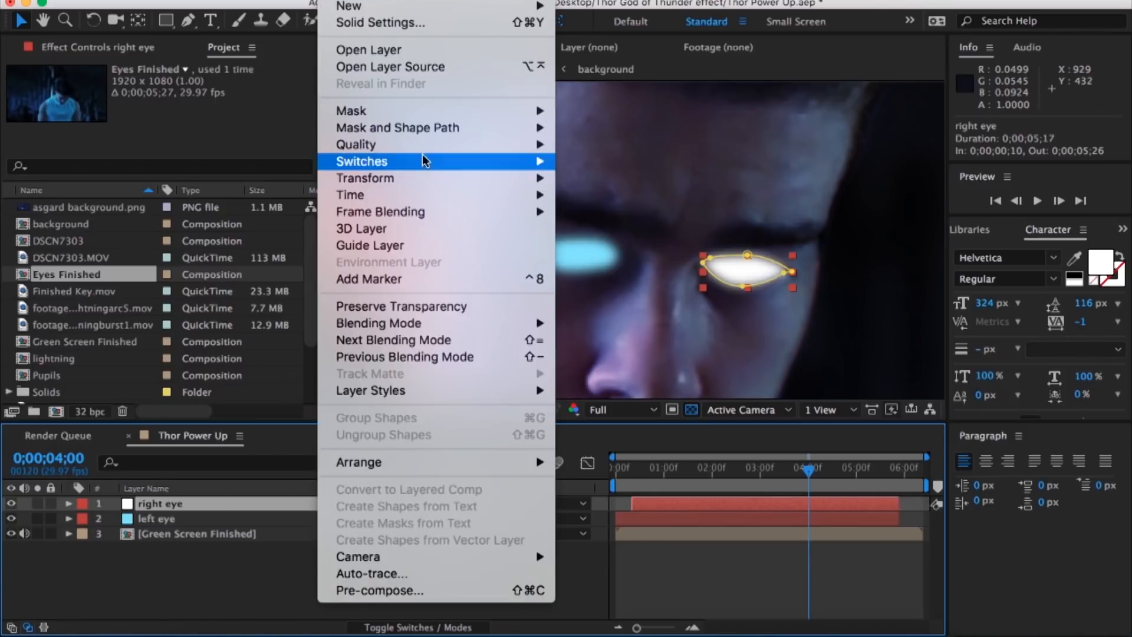
click(424, 24)
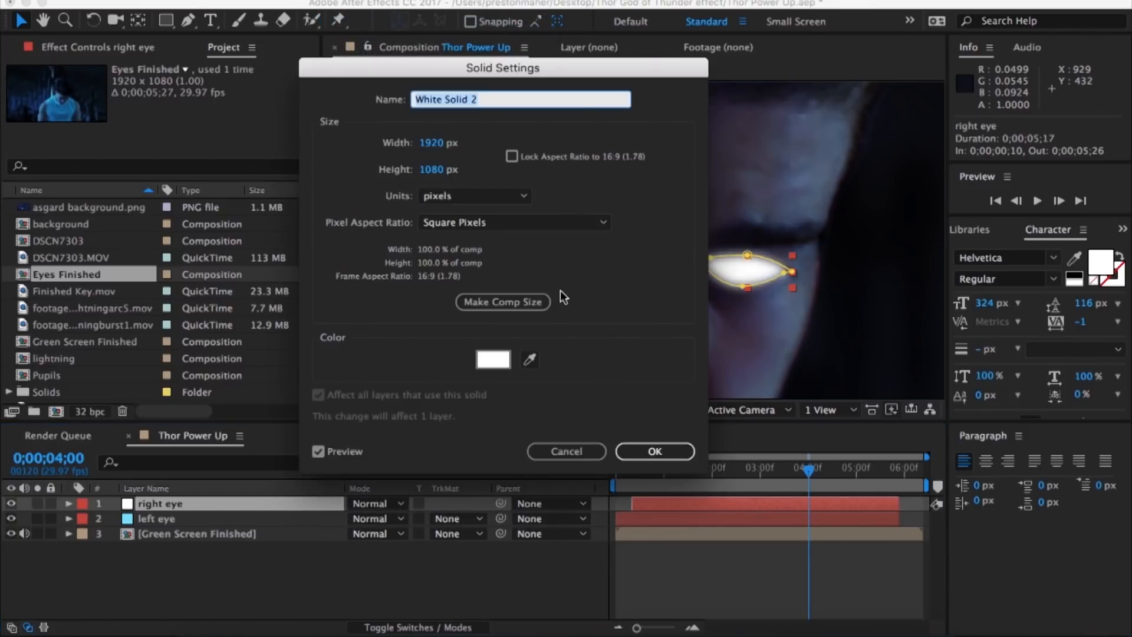
drag(634, 67, 978, 48)
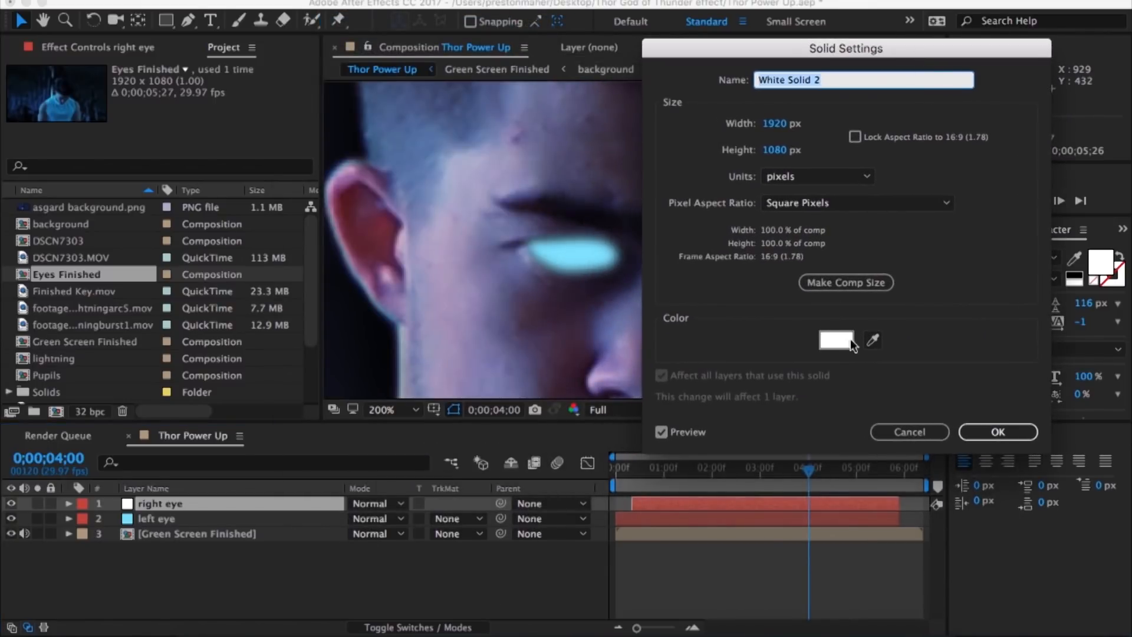
click(875, 334)
click(582, 258)
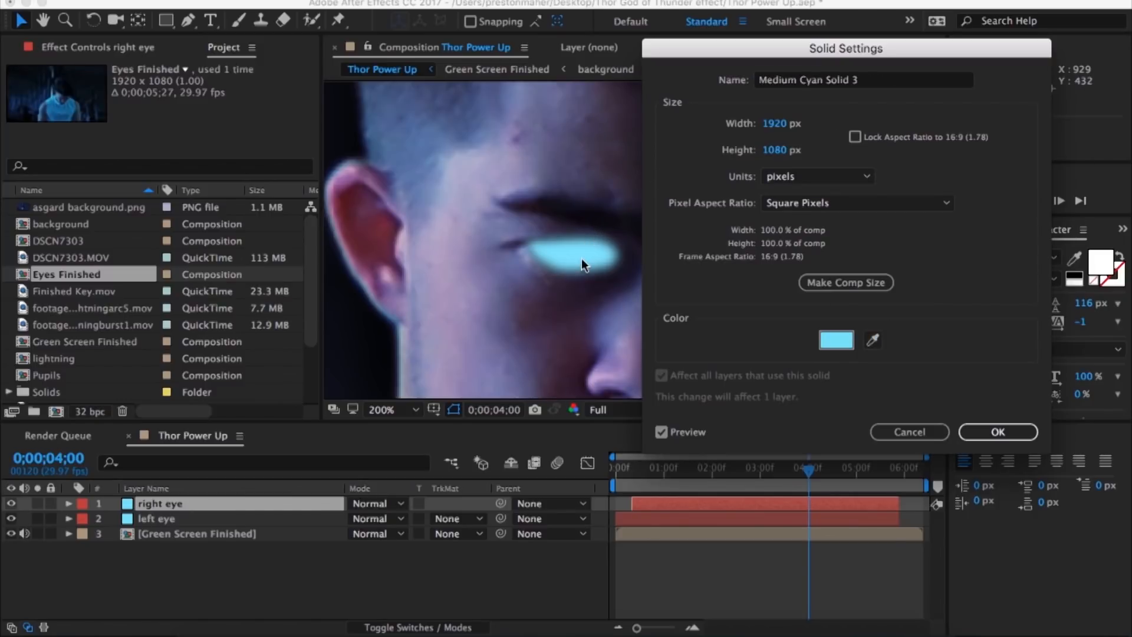
key(Return)
Step: Add a white solid at 0;00;03;14 and give it a small circular mask at the left eye
click(687, 558)
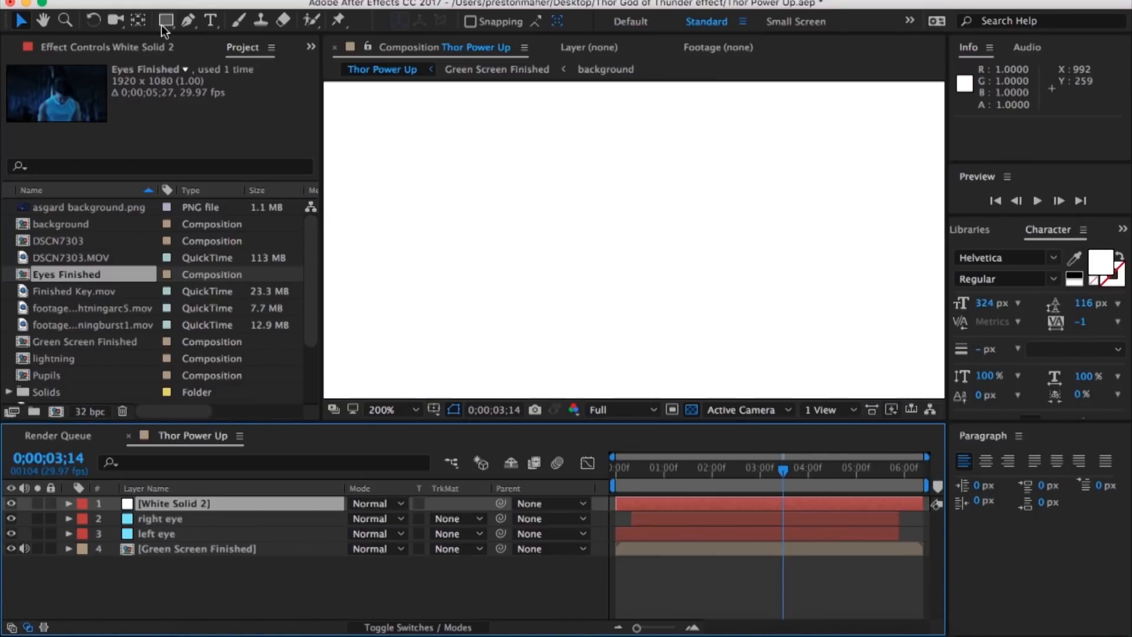
click(163, 23)
alt+double_click(161, 23)
alt+click(161, 23)
click(157, 536)
drag(589, 314, 558, 289)
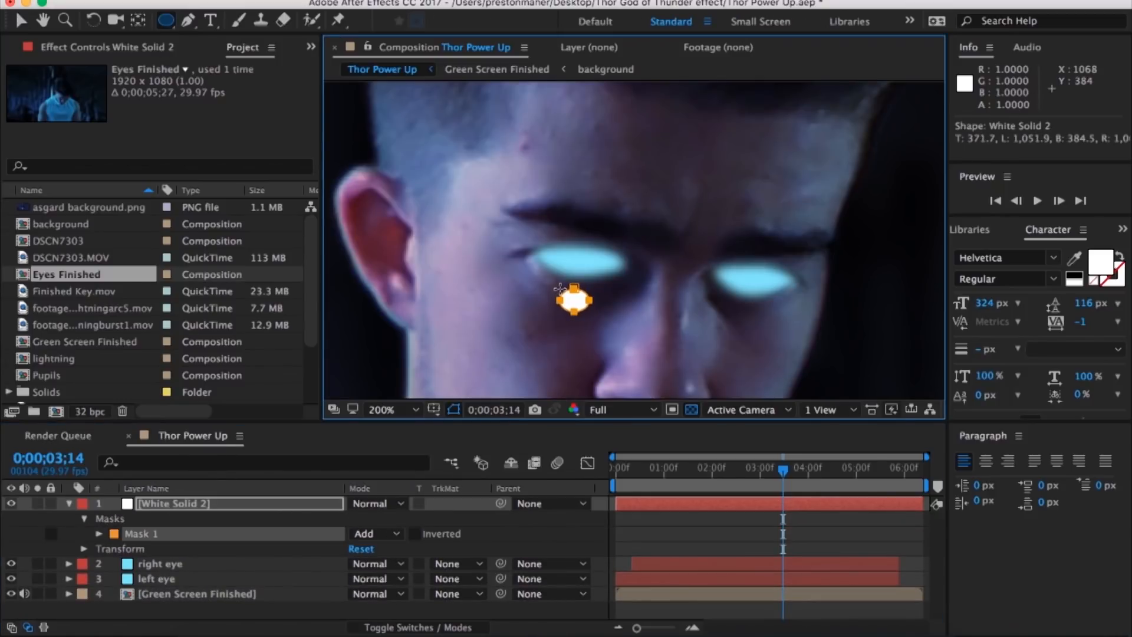
key(super+z)
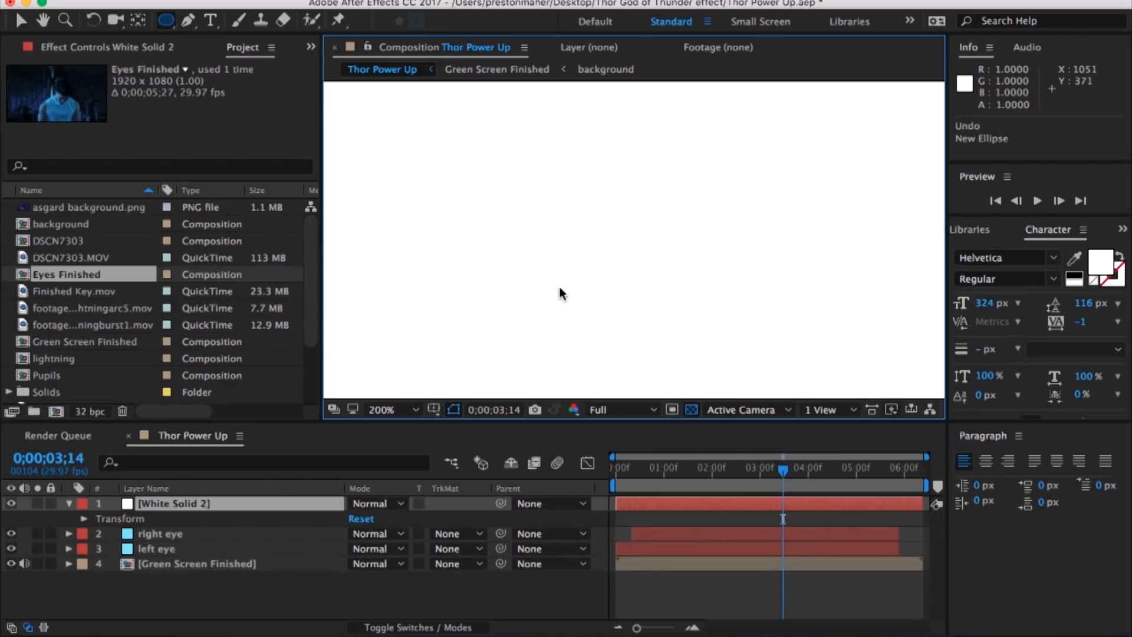
drag(580, 302, 543, 274)
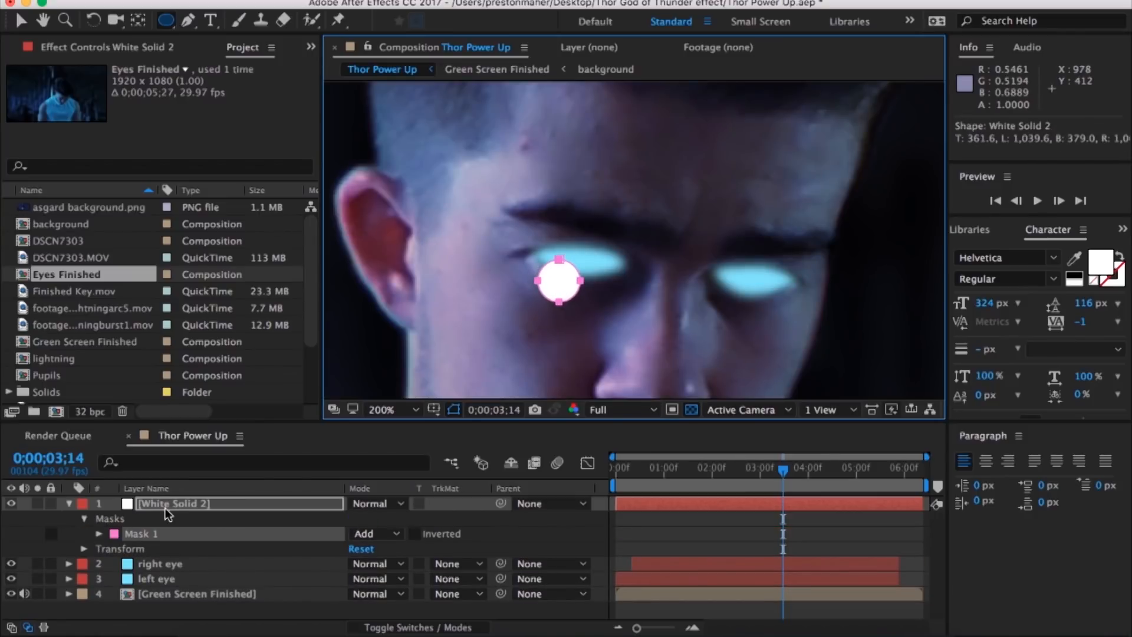
Step: Rename the white solid "left pupil" and enable keyframing for its Mask Path
right_click(167, 509)
click(209, 618)
text(lef)
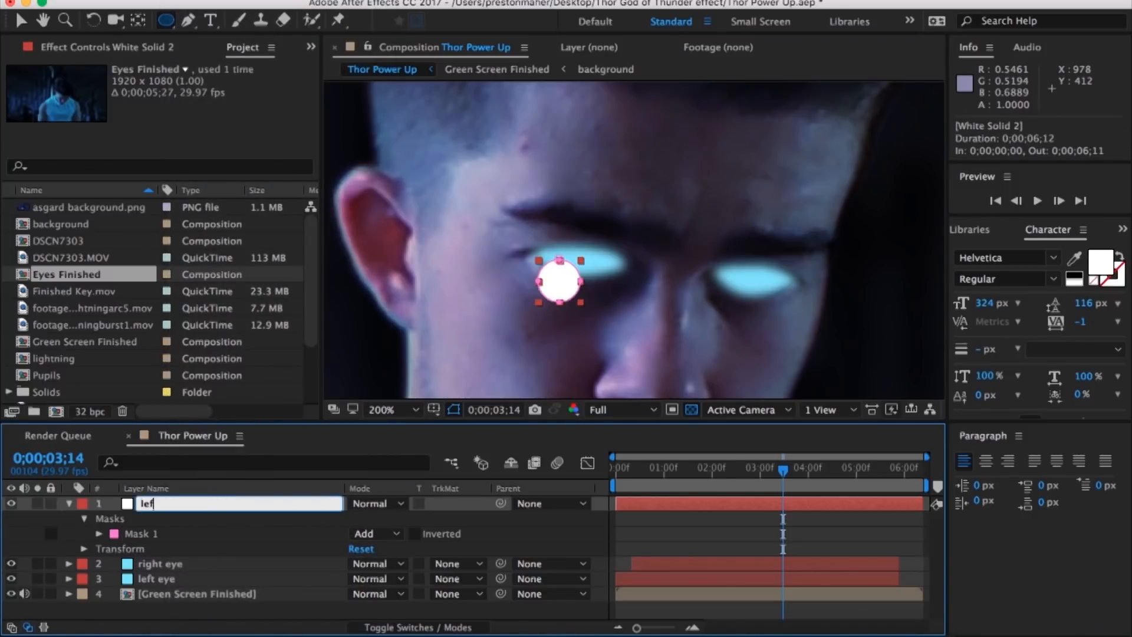
text(t pupil)
key(Return)
click(99, 533)
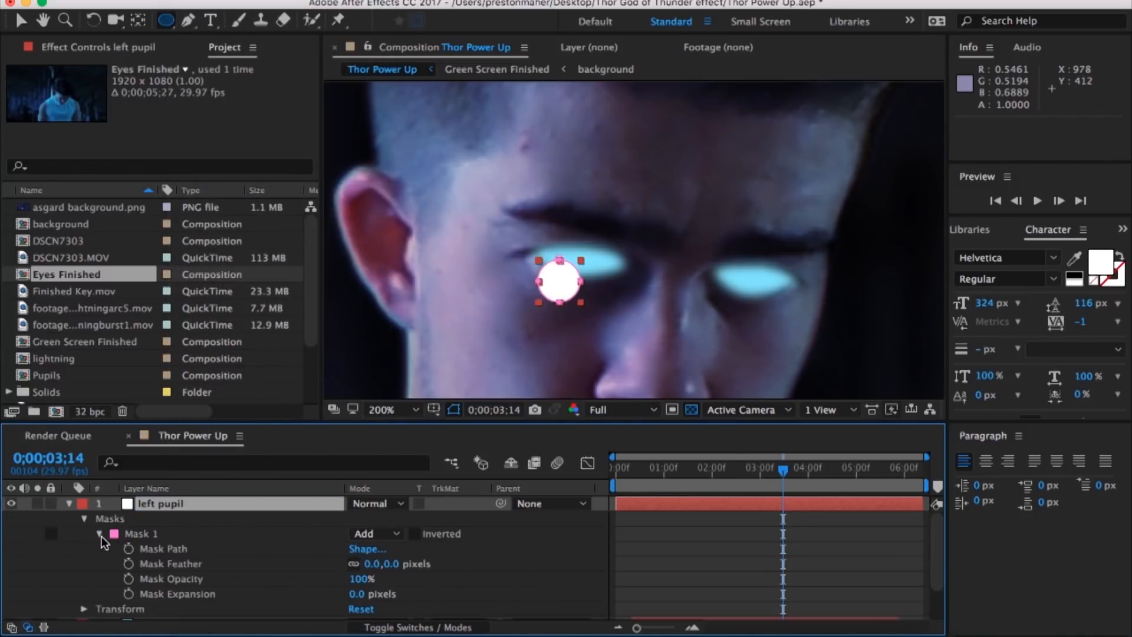
click(129, 549)
click(84, 518)
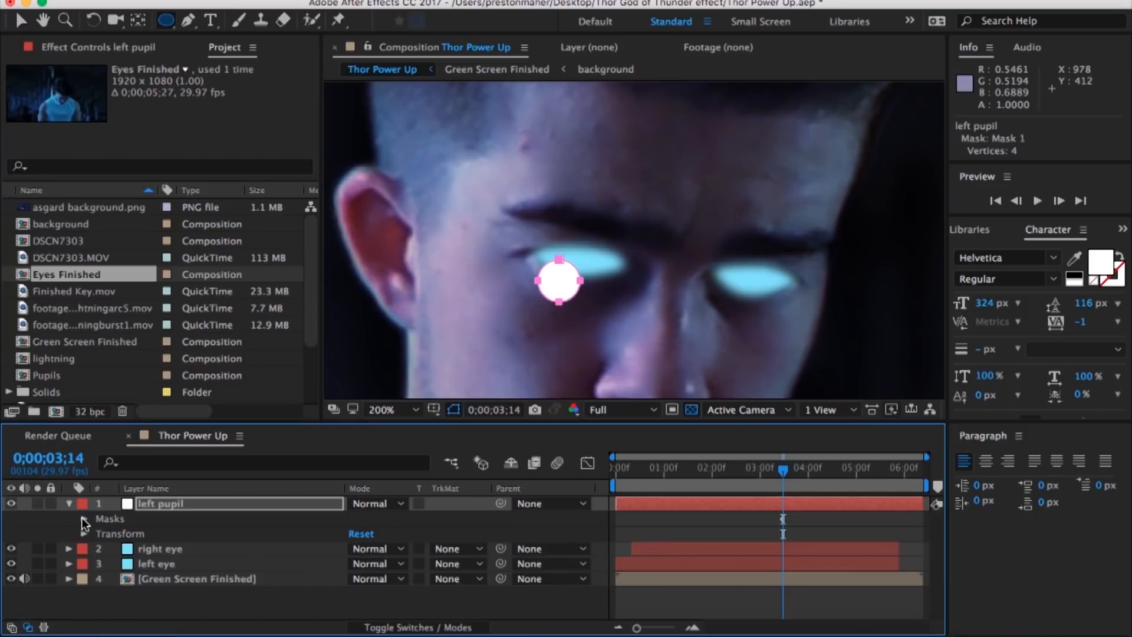
Step: Move the left pupil circle onto the left eye and hide both eye layers
click(21, 19)
click(568, 278)
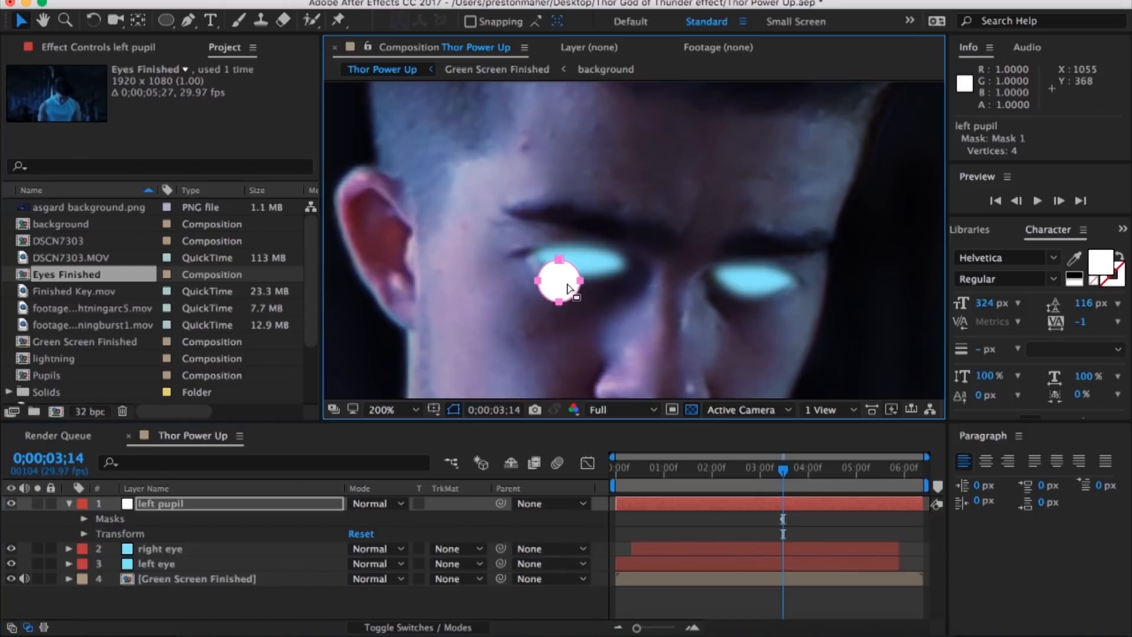
drag(563, 288, 578, 270)
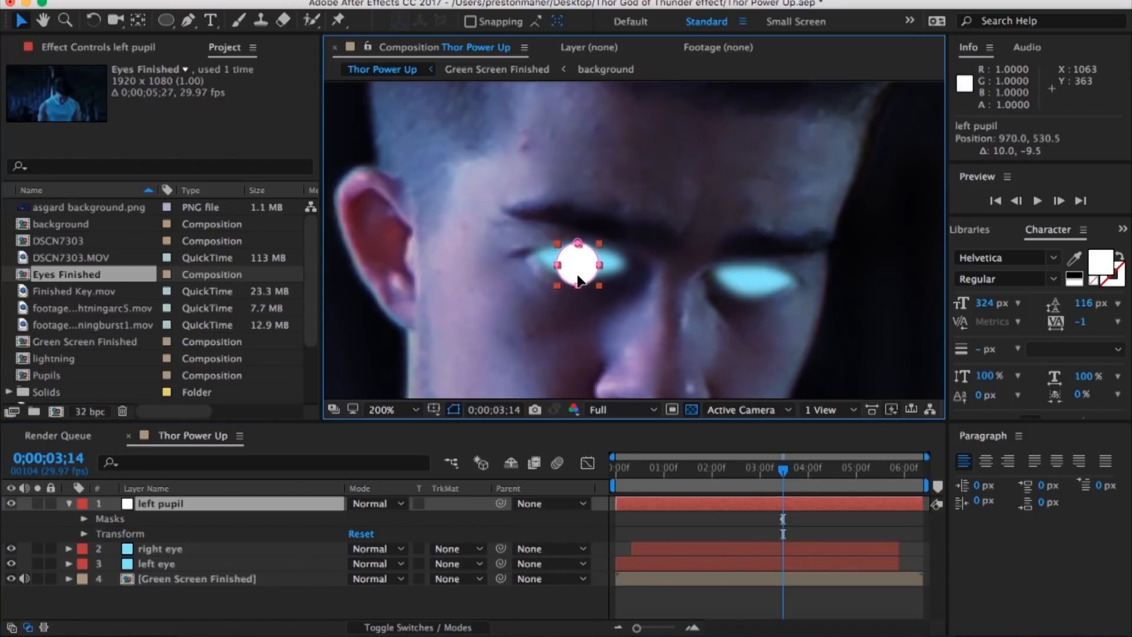
click(11, 564)
click(10, 548)
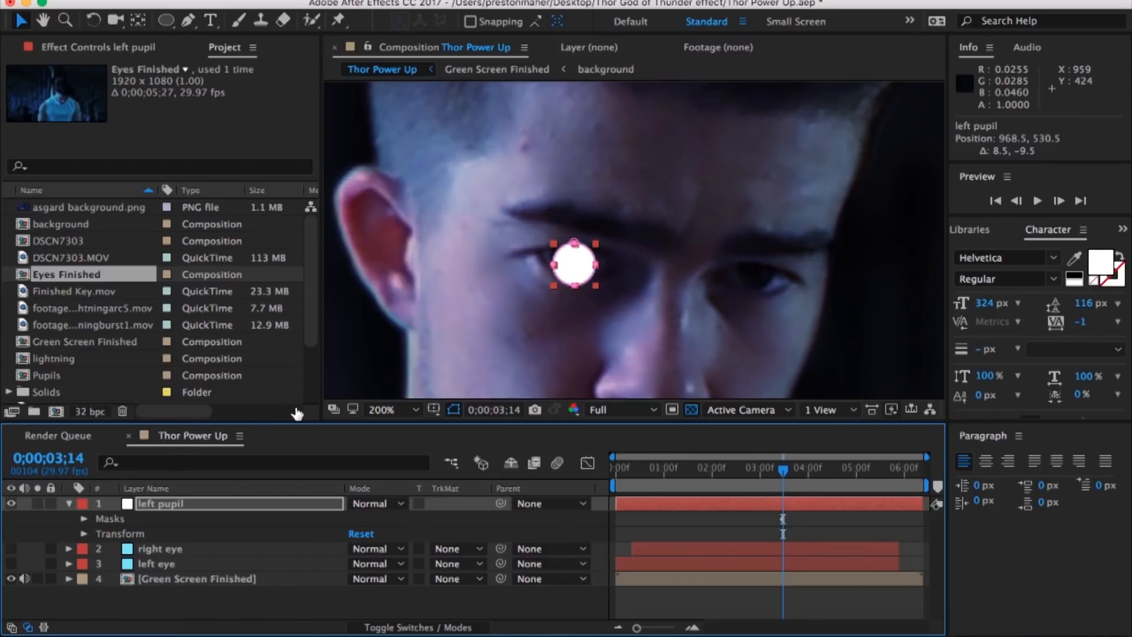
Step: Set the left pupil layer's Scale to 103%
key(period)
click(284, 505)
key(s)
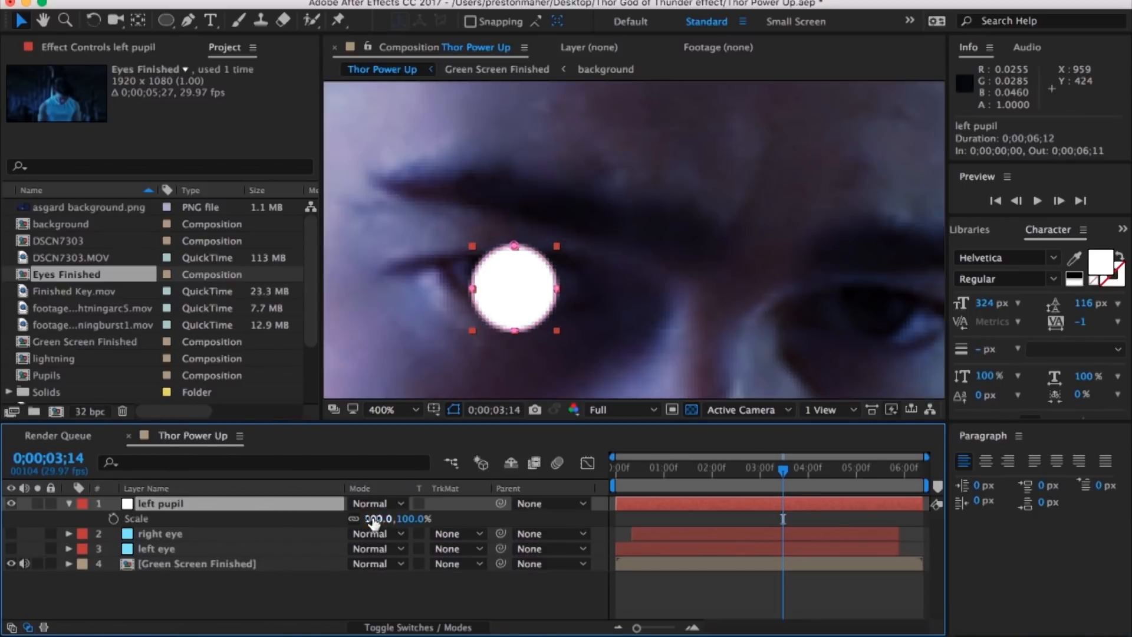
drag(369, 518, 370, 513)
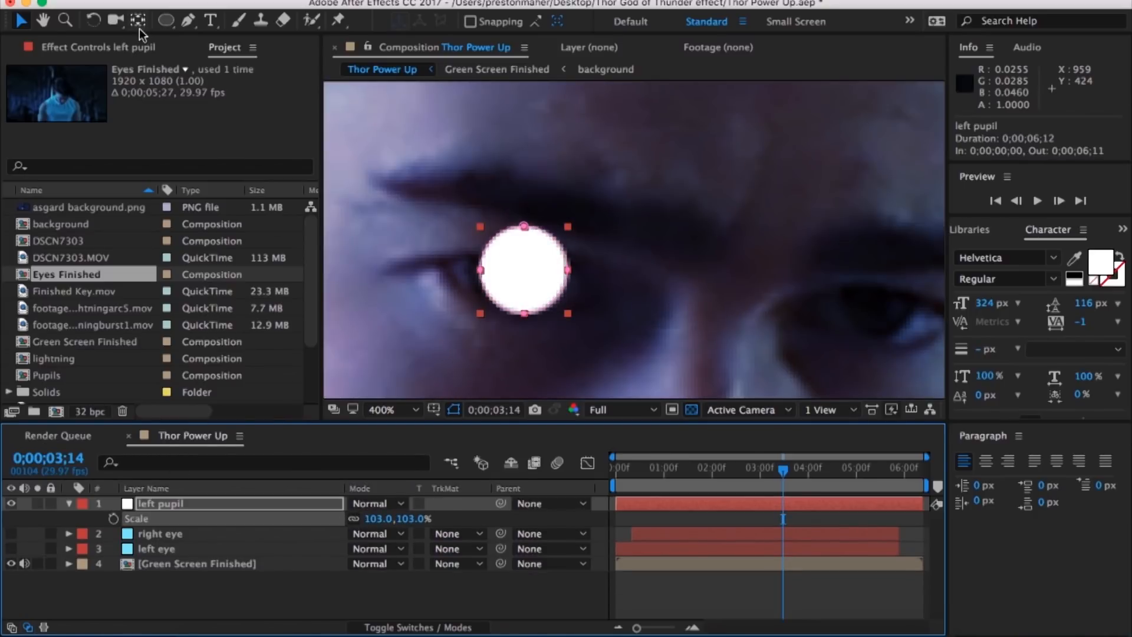
Step: Move the left pupil layer's anchor point to the centre of the white circle with the Pan Behind tool
key(t)
key(comma)
key(y)
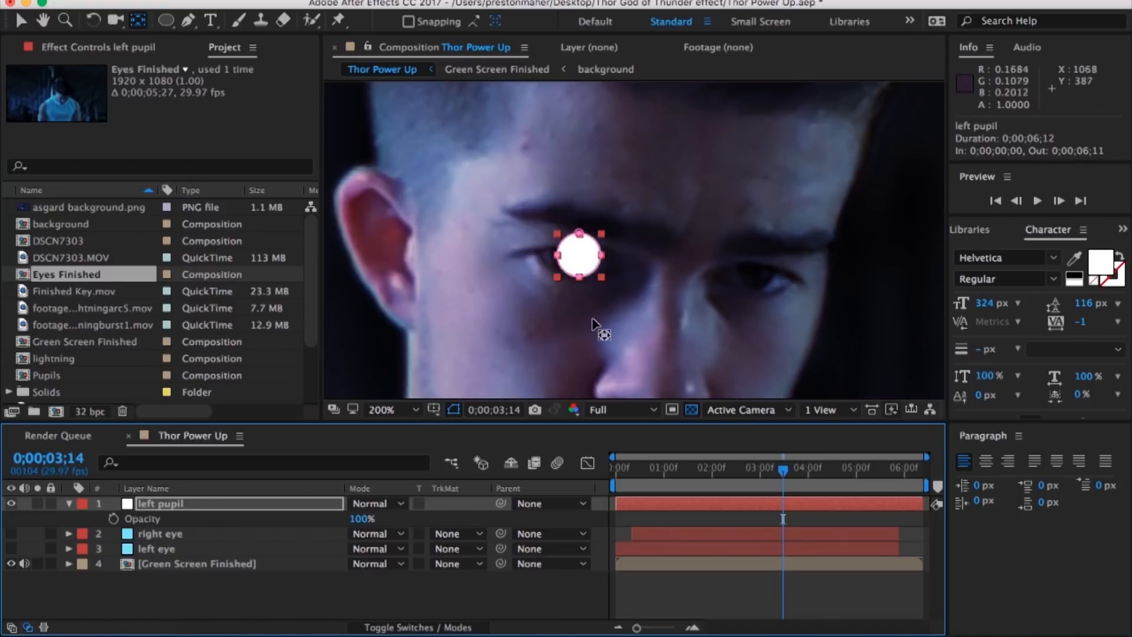
scroll(577, 323, down, 5)
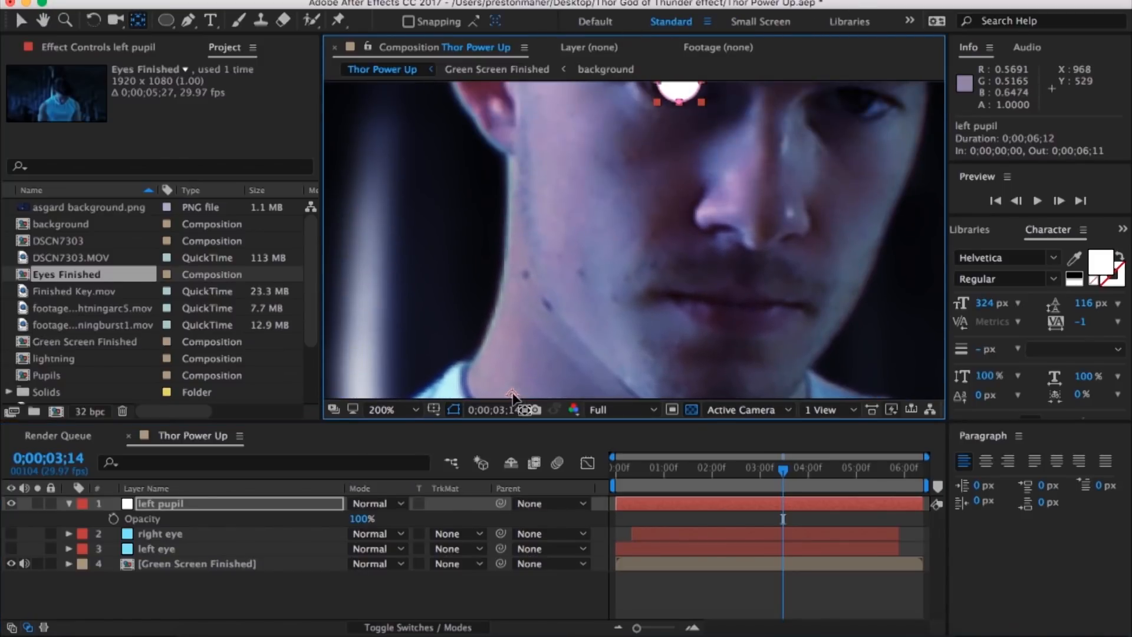
drag(662, 177, 614, 318)
drag(638, 238, 636, 235)
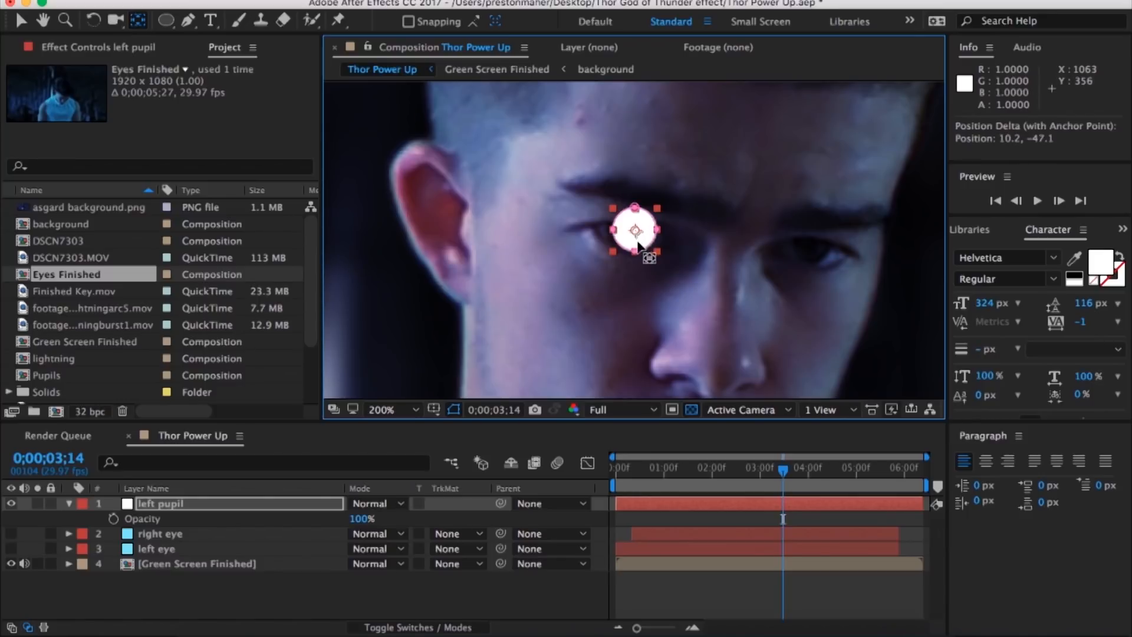
scroll(637, 234, up, 2)
click(21, 22)
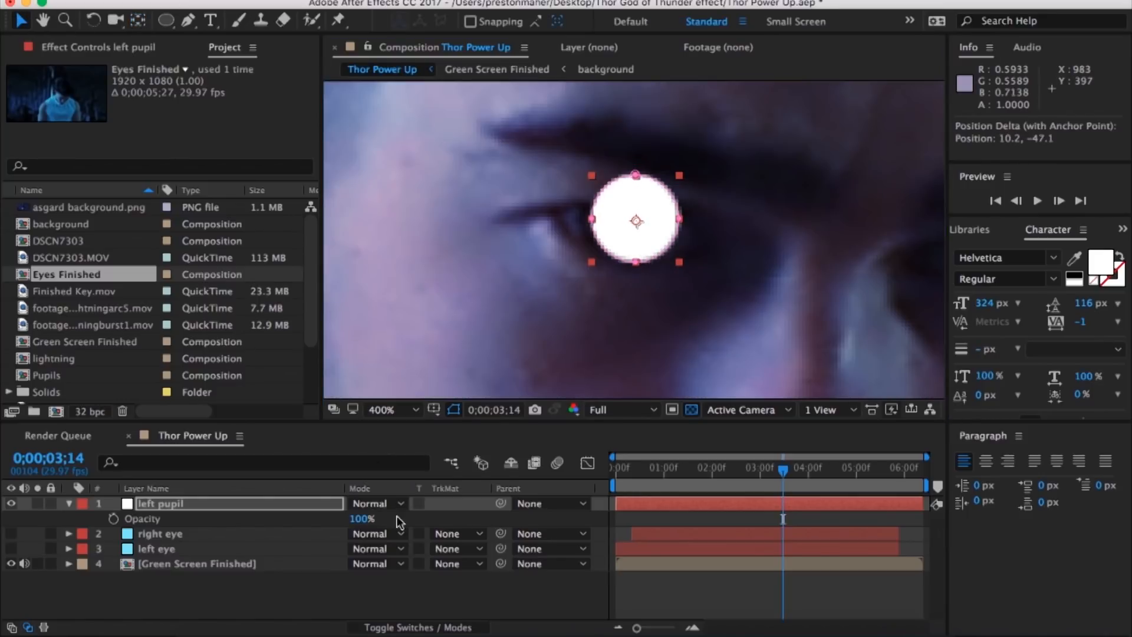
Step: Scale the left pupil layer down to 79% and move it over the actor's real pupil
click(369, 518)
key(s)
key(s)
click(330, 508)
key(s)
drag(384, 518, 354, 518)
drag(640, 245, 614, 236)
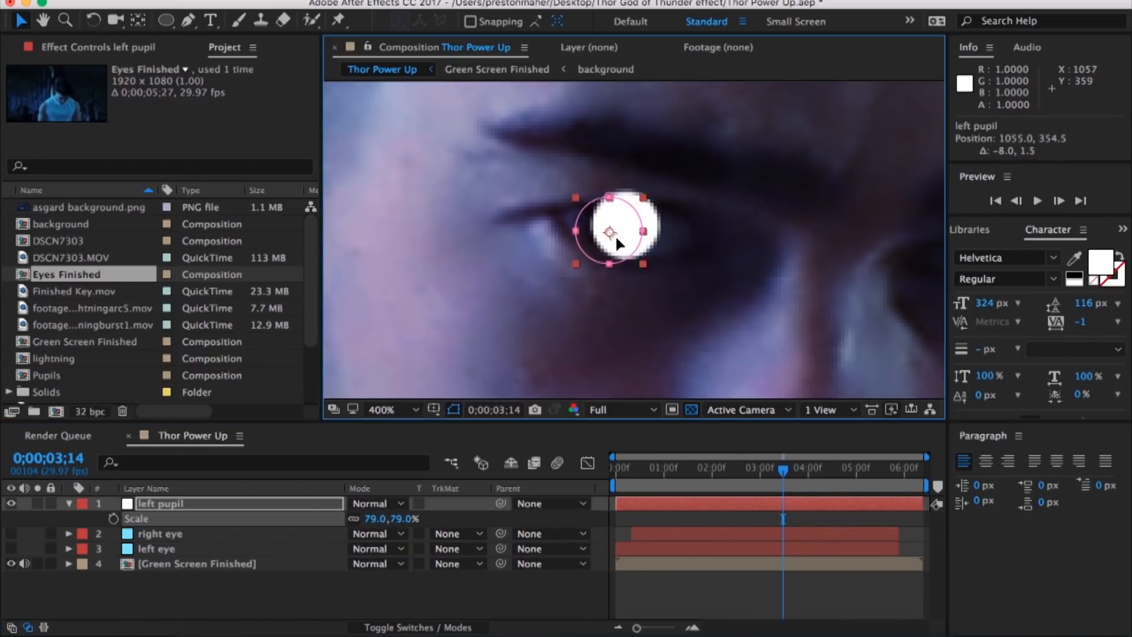
Step: At 0;00;03;28, reposition the left pupil circle over the eye and reveal the layer's Position property
drag(726, 279, 614, 315)
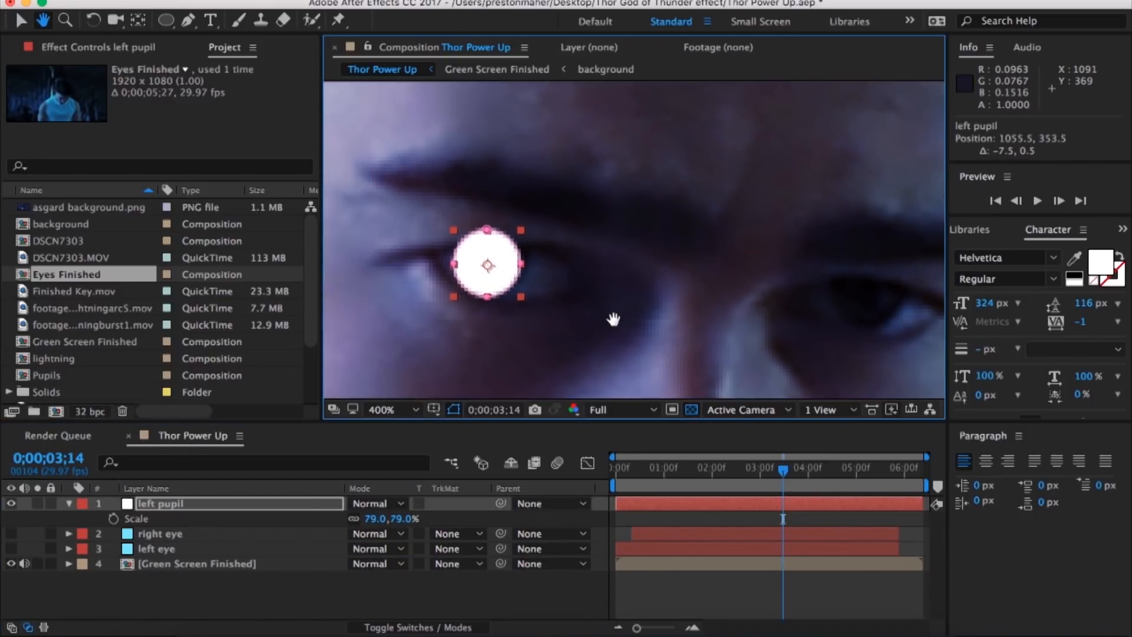
key(m)
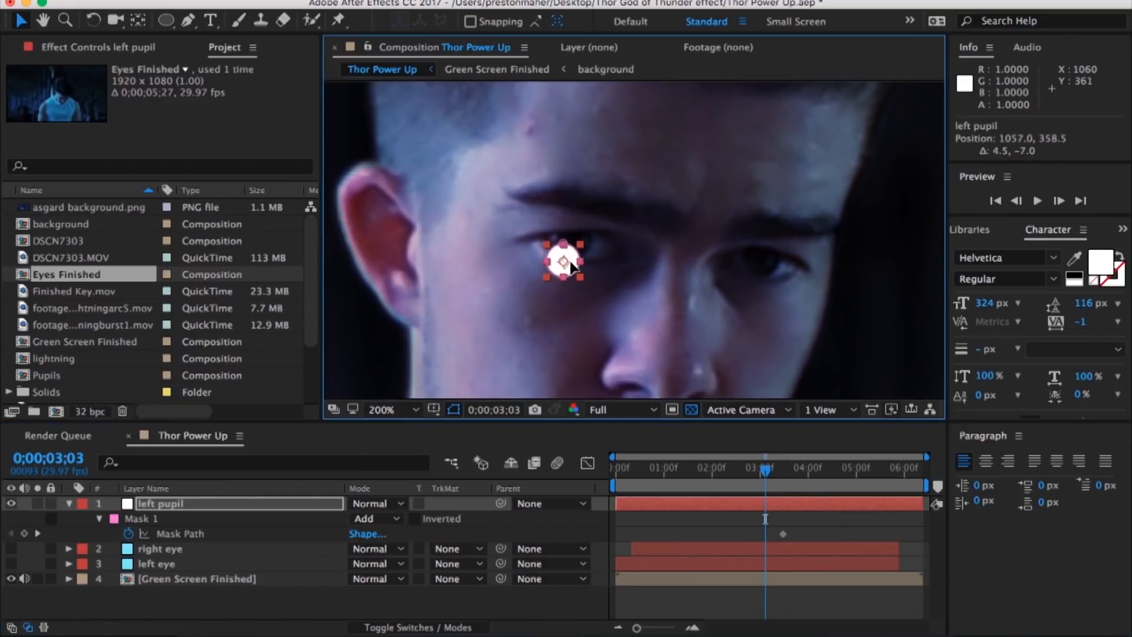
drag(765, 469, 802, 471)
drag(575, 257, 559, 262)
key(p)
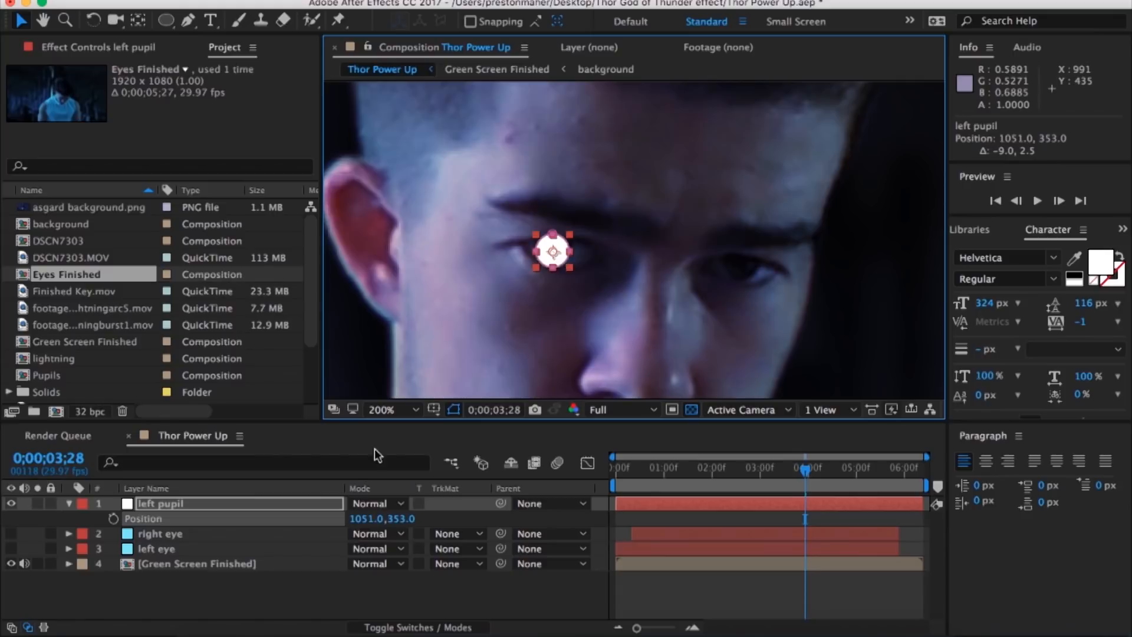
Step: Delete the left pupil layer and add the Pupils composition as the top layer of Thor Power Up
click(327, 506)
key(Delete)
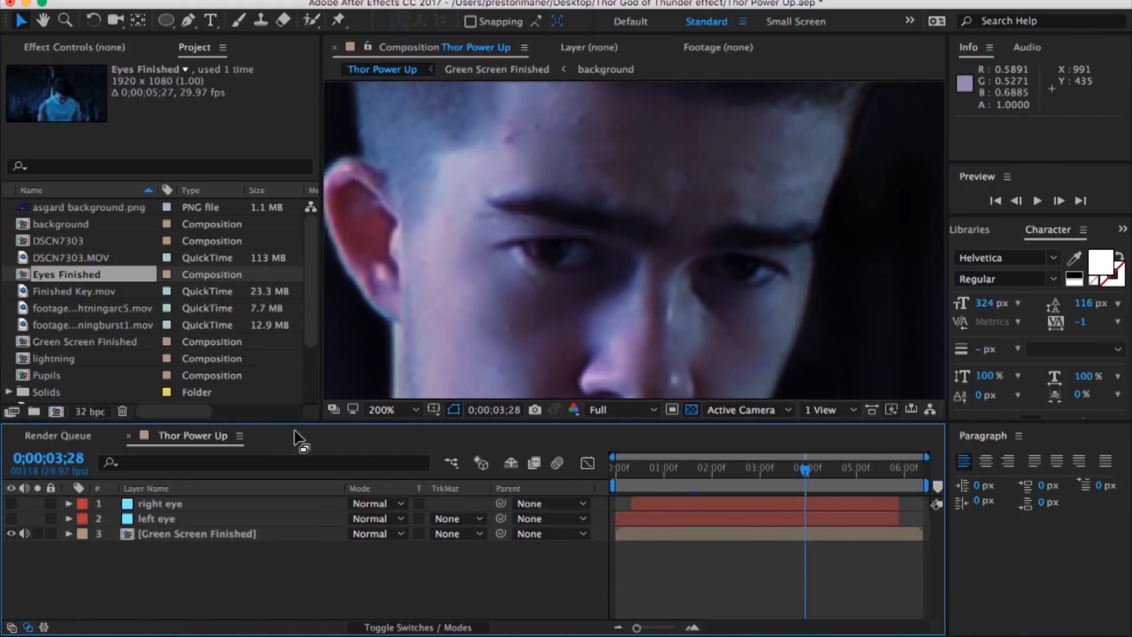
scroll(114, 248, down, 3)
click(47, 325)
drag(46, 328, 636, 505)
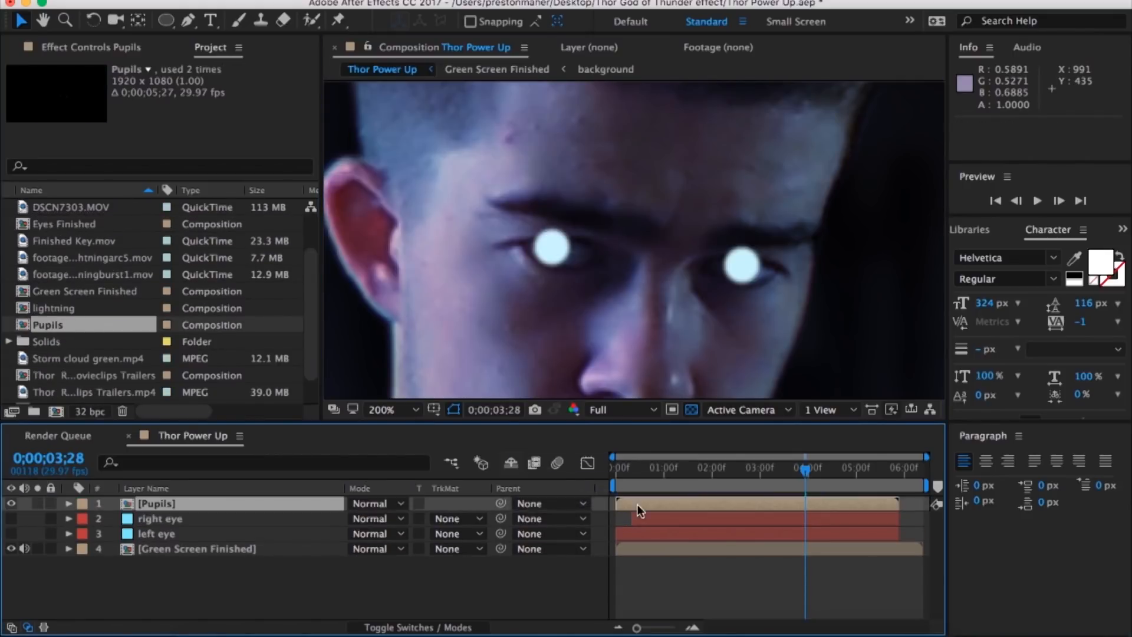
Step: Step through the frames from 0;00;01;10 to 0;00;01;19 to examine how the pupils follow the actor's eyes
click(679, 474)
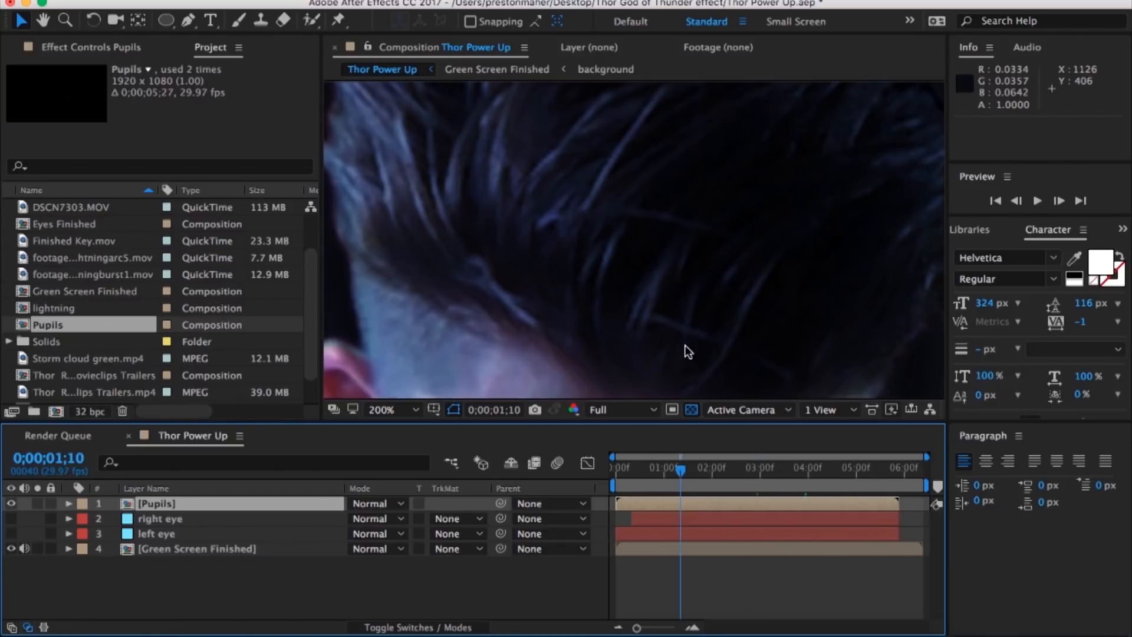
click(1058, 202)
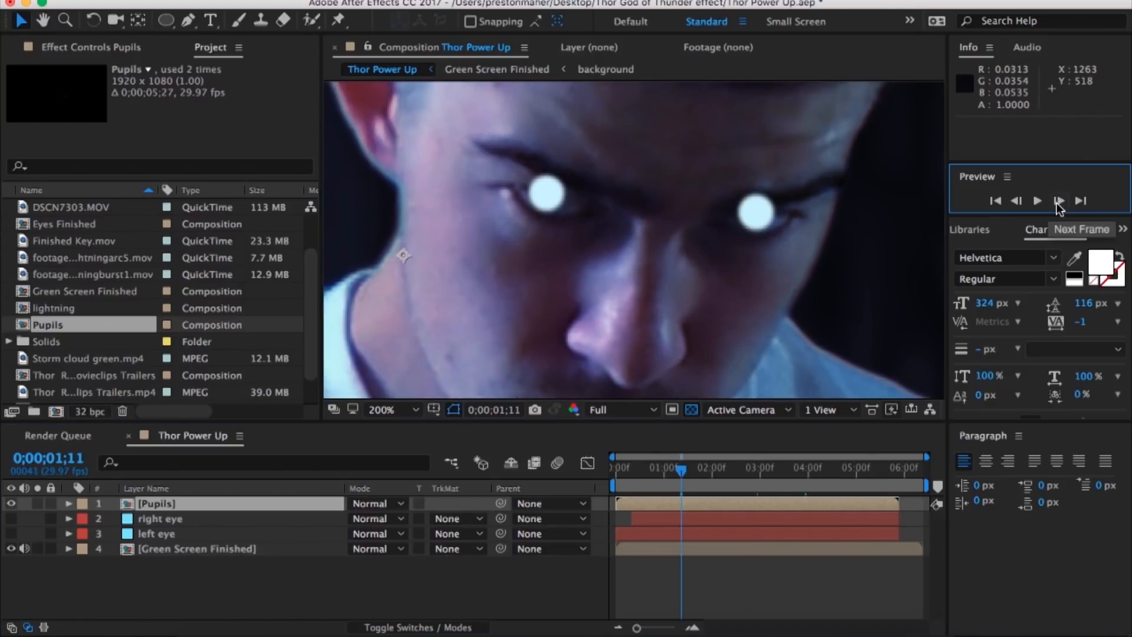
click(1058, 202)
click(1058, 202)
click(1058, 201)
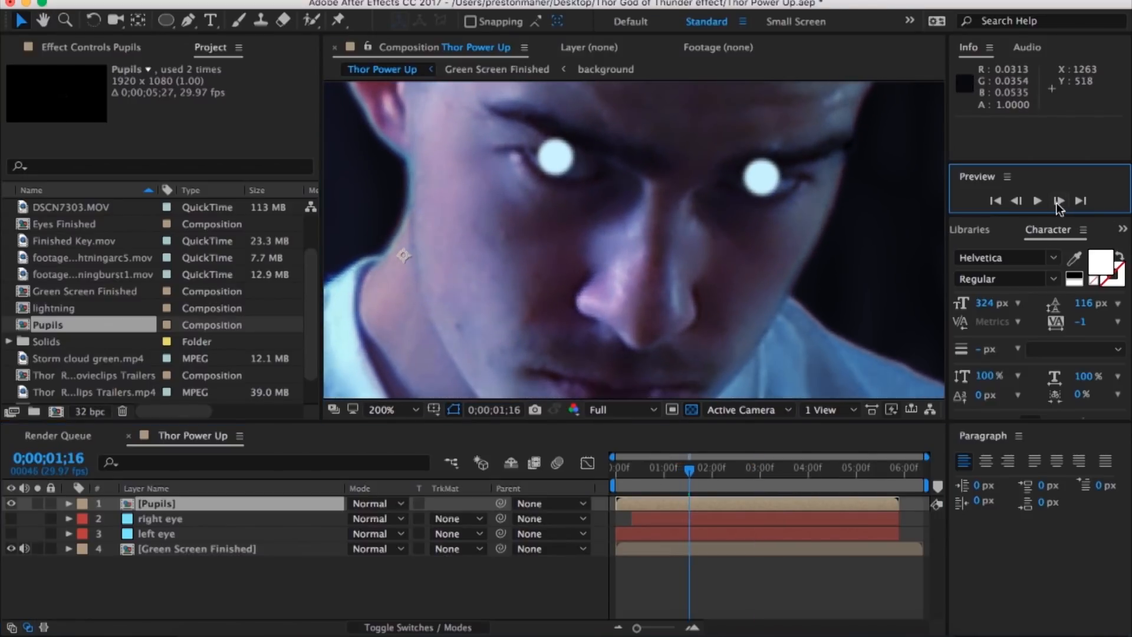
click(1057, 201)
click(1058, 201)
scroll(675, 324, down, 1)
drag(659, 254, 638, 270)
scroll(638, 270, down, 2)
scroll(638, 270, up, 3)
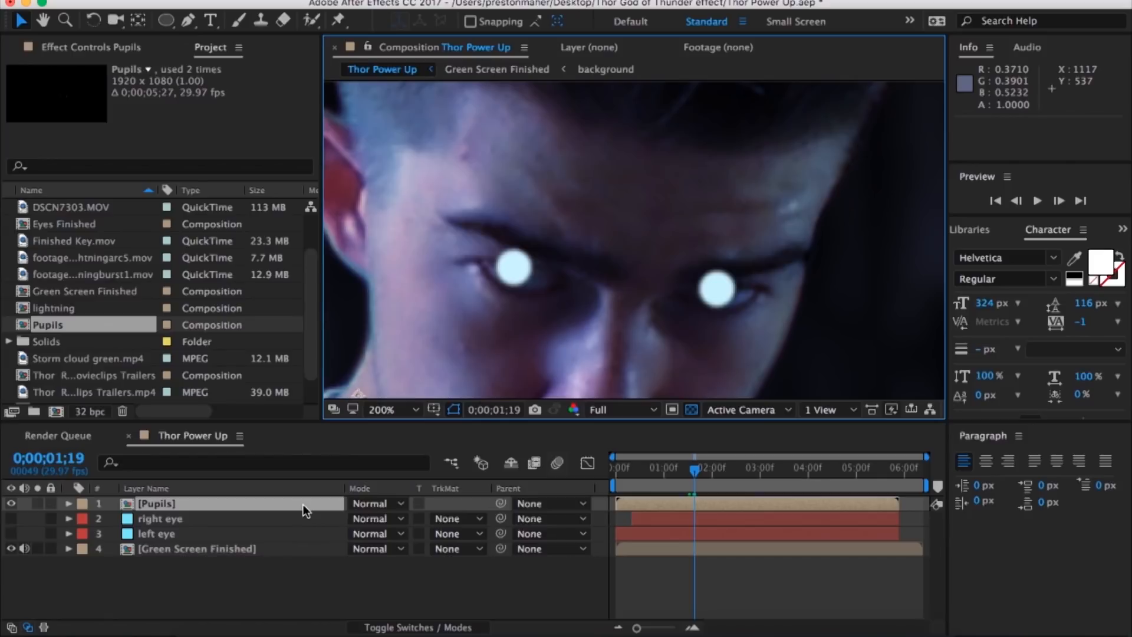
Step: Make the right eye and left eye layers visible again and reveal the right eye's Mask Path keyframes at 0;00;00;11
click(11, 519)
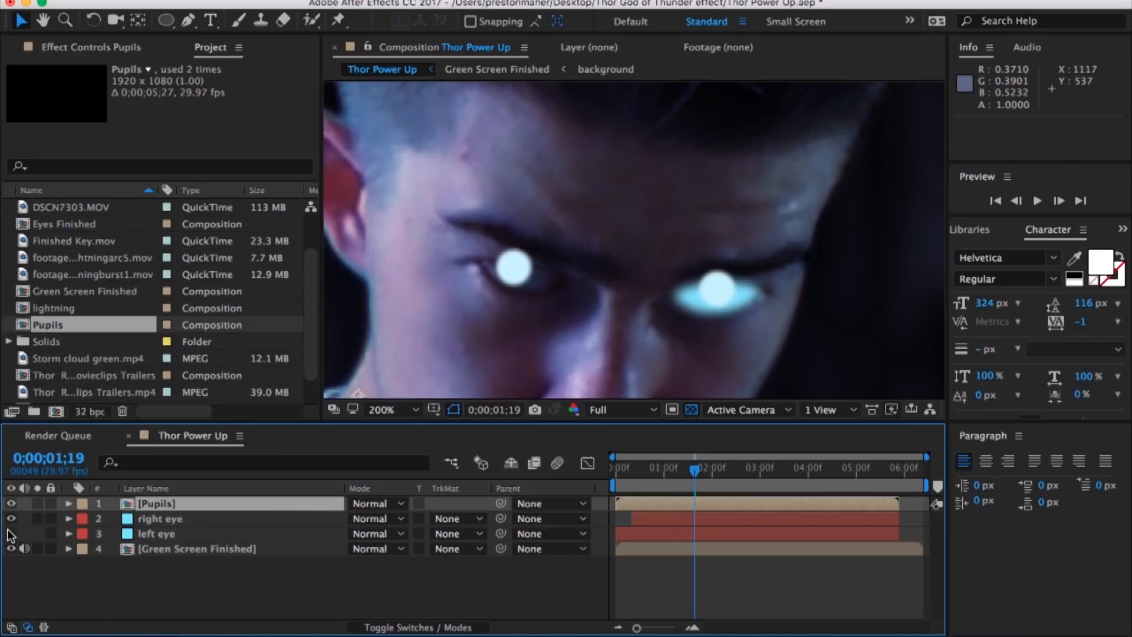
click(197, 519)
key(u)
drag(631, 472, 613, 476)
drag(637, 627, 666, 628)
click(684, 470)
click(130, 534)
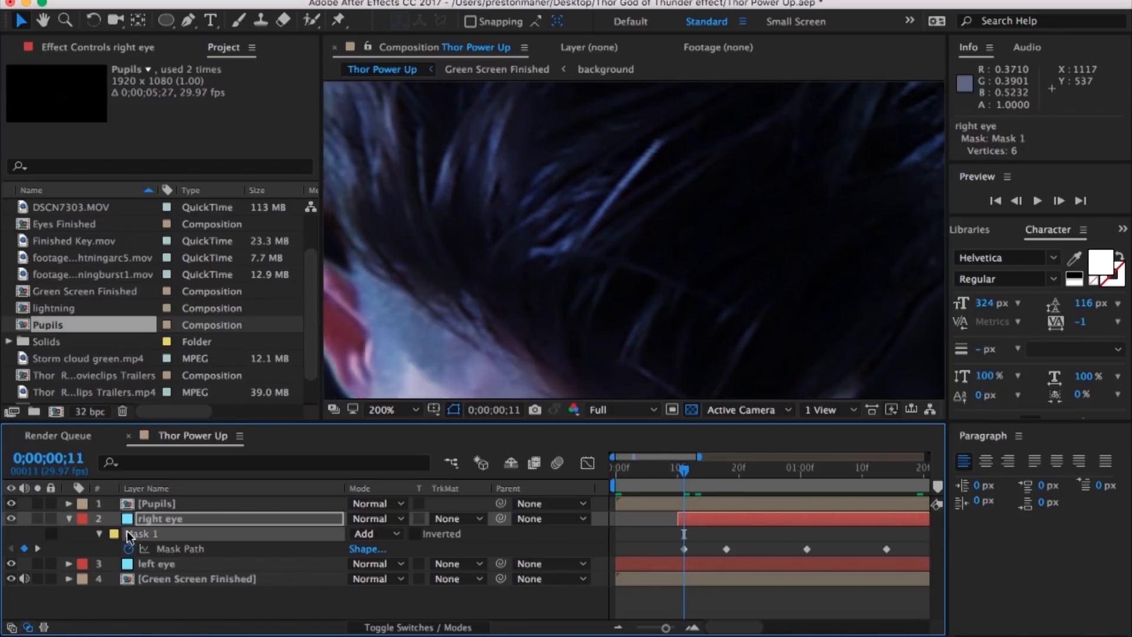
Step: Reveal the left eye's Mask Path keyframes and select its Mask 1 at 0;00;00;01
click(219, 505)
key(comma)
key(comma)
click(714, 563)
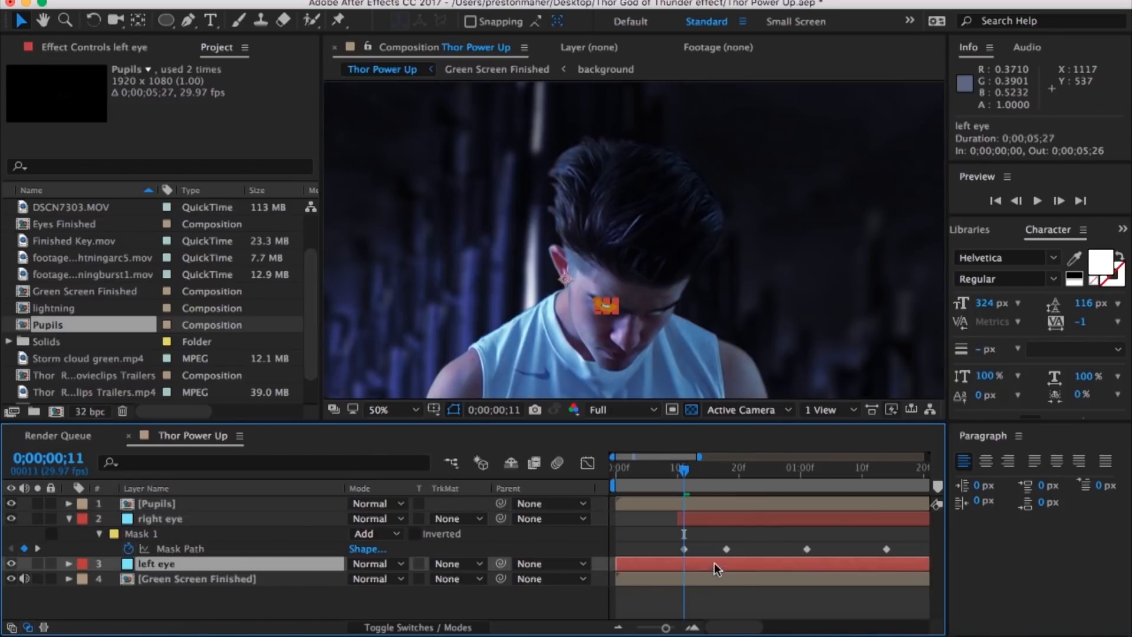
key(u)
drag(637, 475, 613, 476)
click(1059, 200)
click(141, 579)
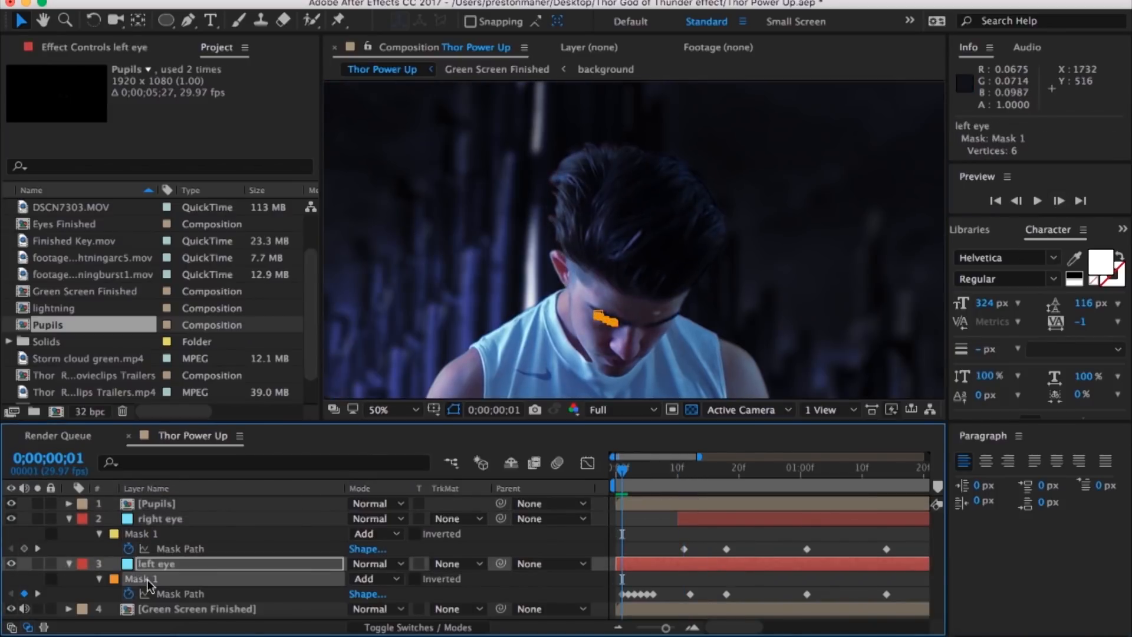
Step: Examine the glowing eyes and pupils at 0;00;00;17 and close up at 0;00;01;11
click(179, 506)
click(720, 471)
key(period)
key(period)
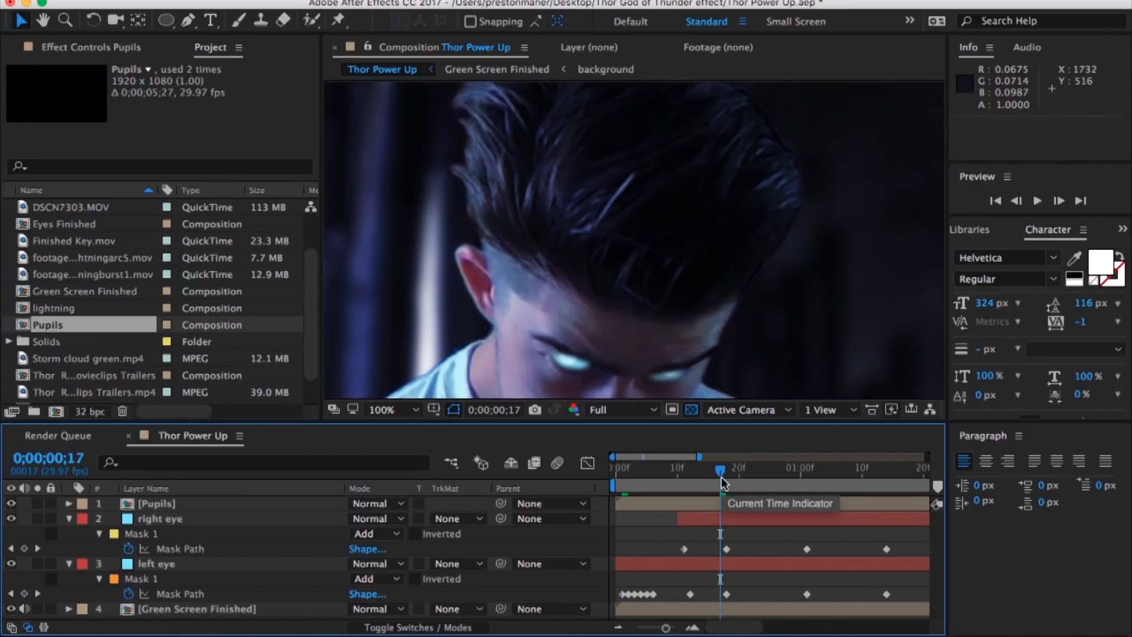
click(867, 469)
scroll(683, 309, up, 2)
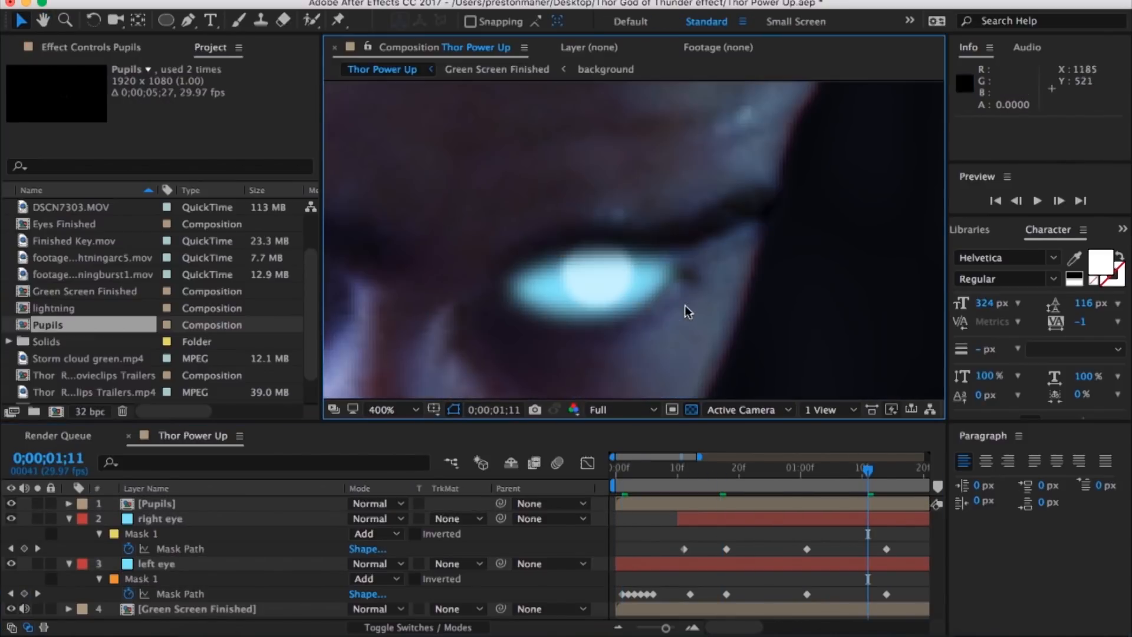
Step: Set the Mask Feather of both masks on the Pupils layer to 1 pixel
key(m)
click(250, 505)
text(m)
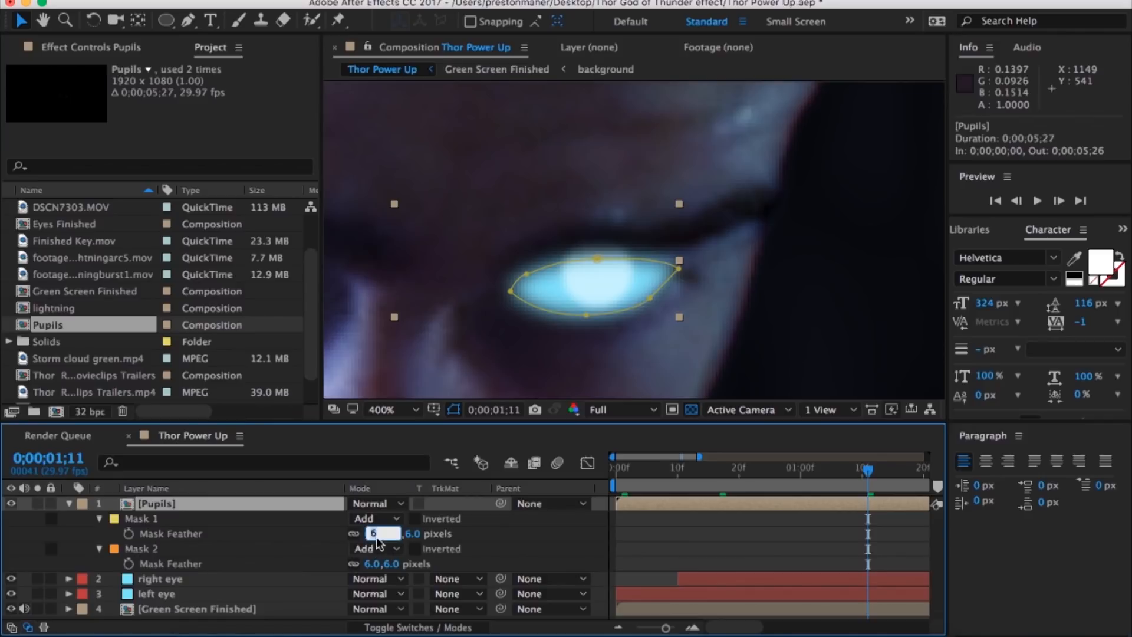
text(1)
key(Return)
click(386, 565)
text(1)
key(Return)
key(comma)
key(comma)
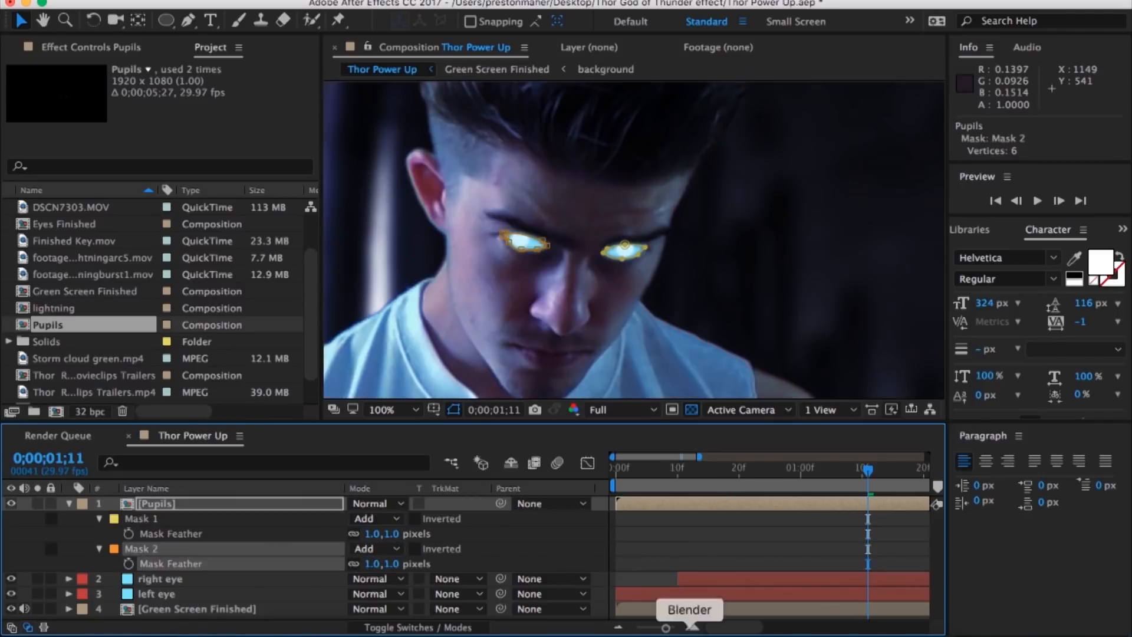
Step: Set the Pupils layer's opacity to 75% and check the eyes in the full frame at 0;00;02;26
click(693, 553)
key(period)
key(period)
key(comma)
click(69, 503)
click(214, 503)
key(t)
click(428, 587)
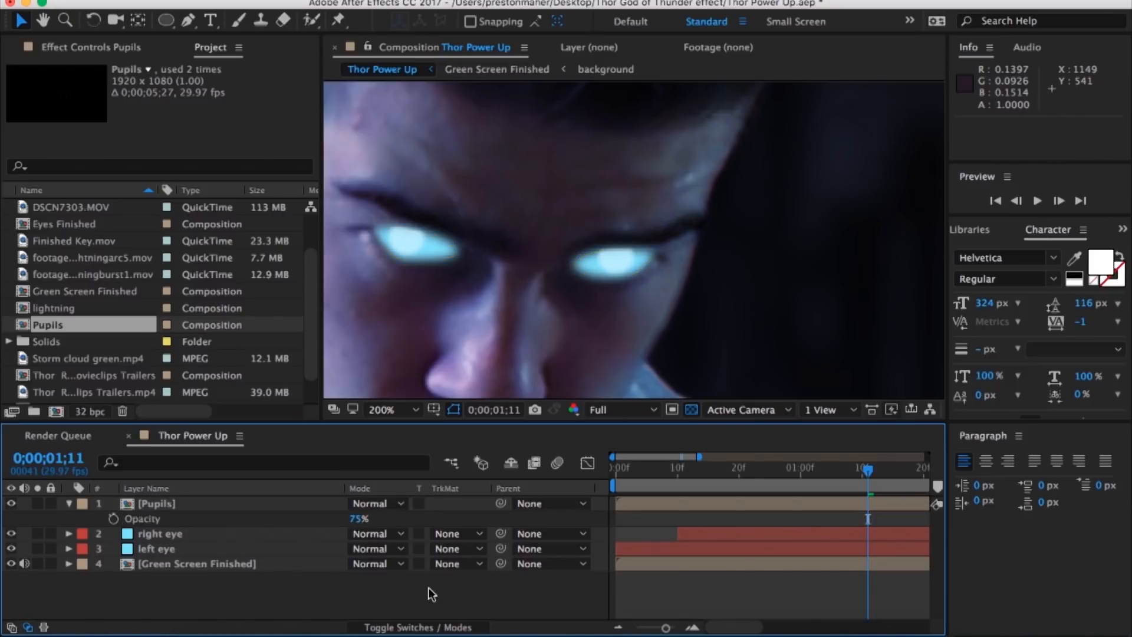
key(comma)
key(comma)
key(comma)
key(comma)
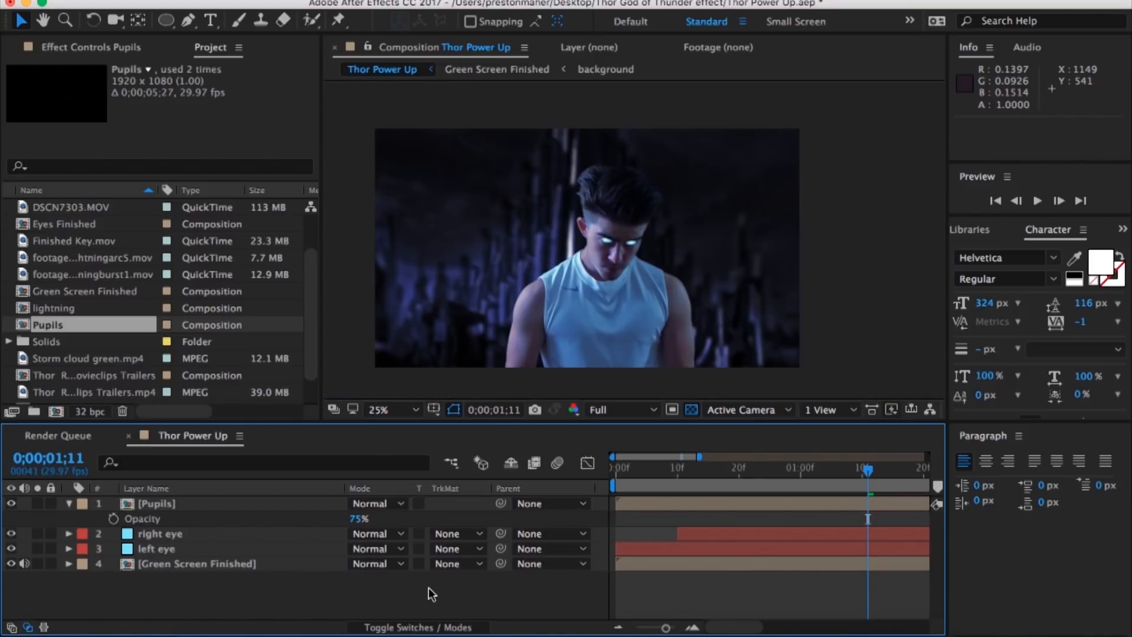
drag(666, 628, 604, 629)
drag(786, 469, 752, 472)
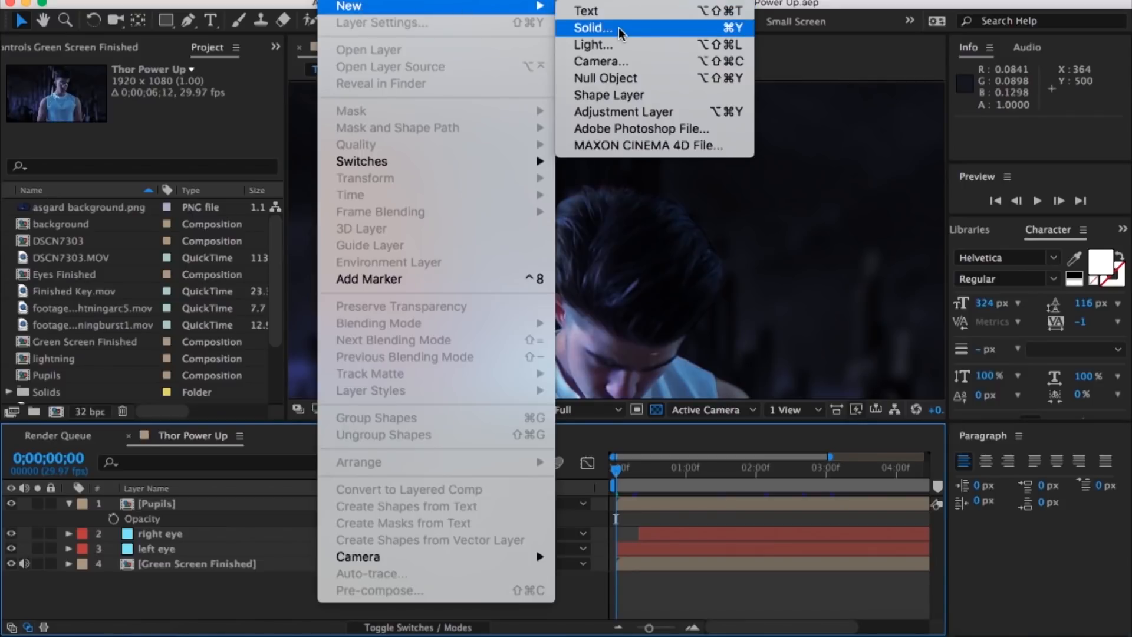
Step: Create a 1920 x 1080 px solid in light cyan A6EEFF
click(620, 33)
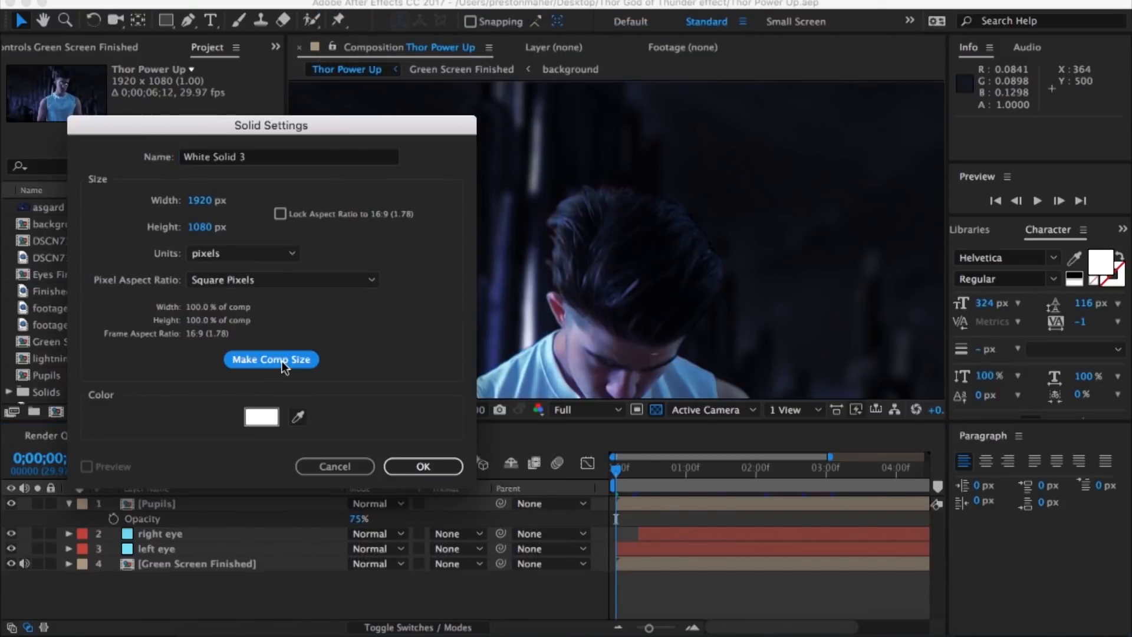
click(263, 418)
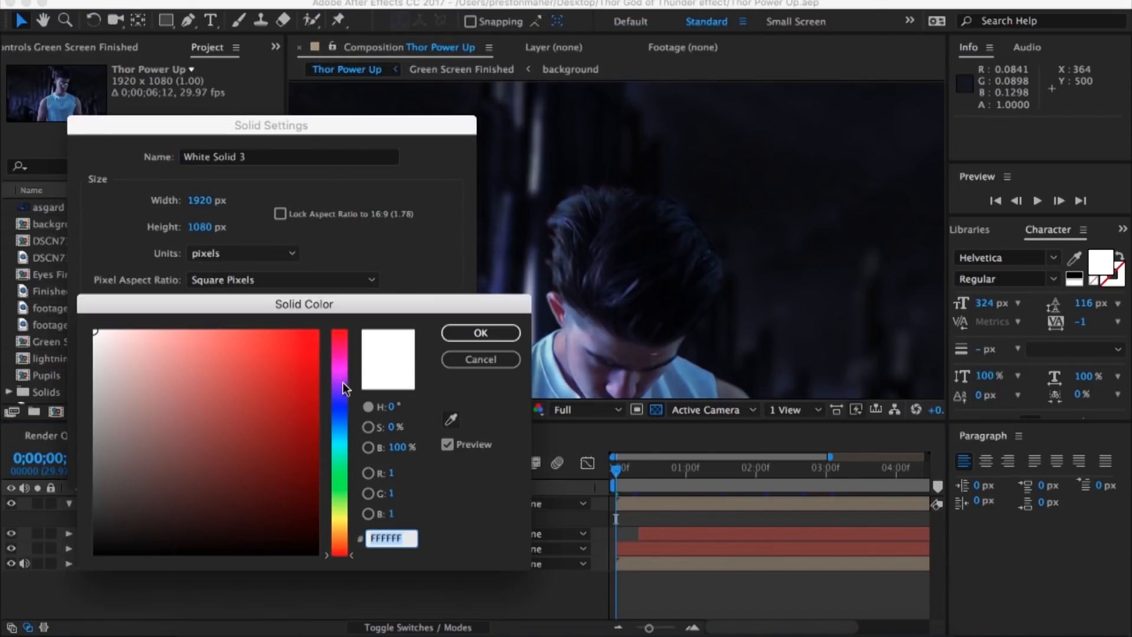
click(340, 436)
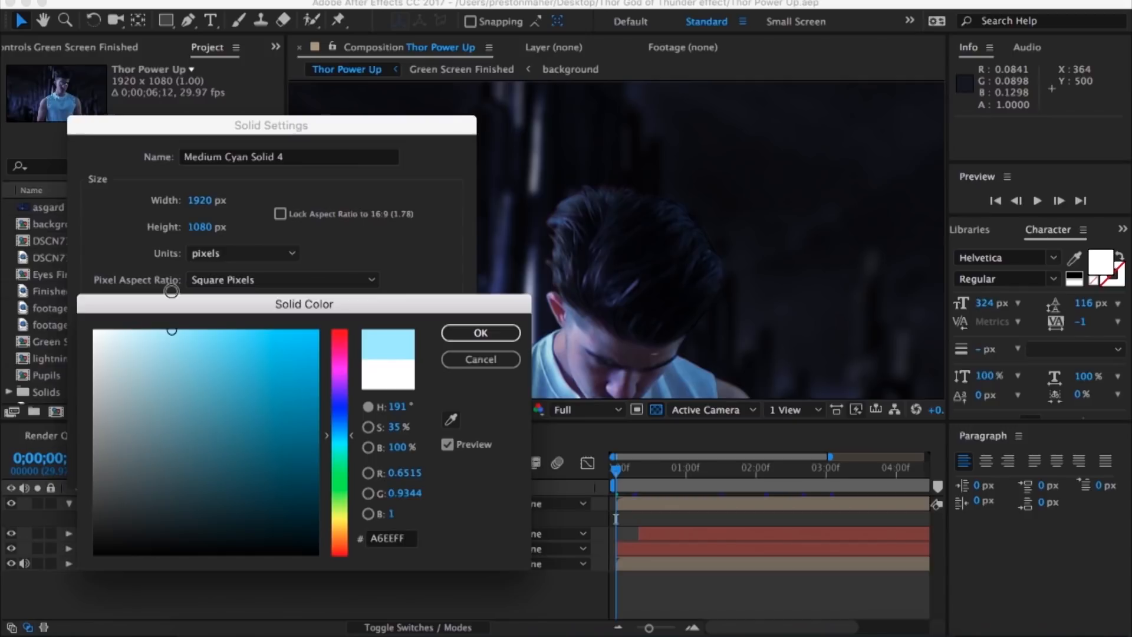
key(Return)
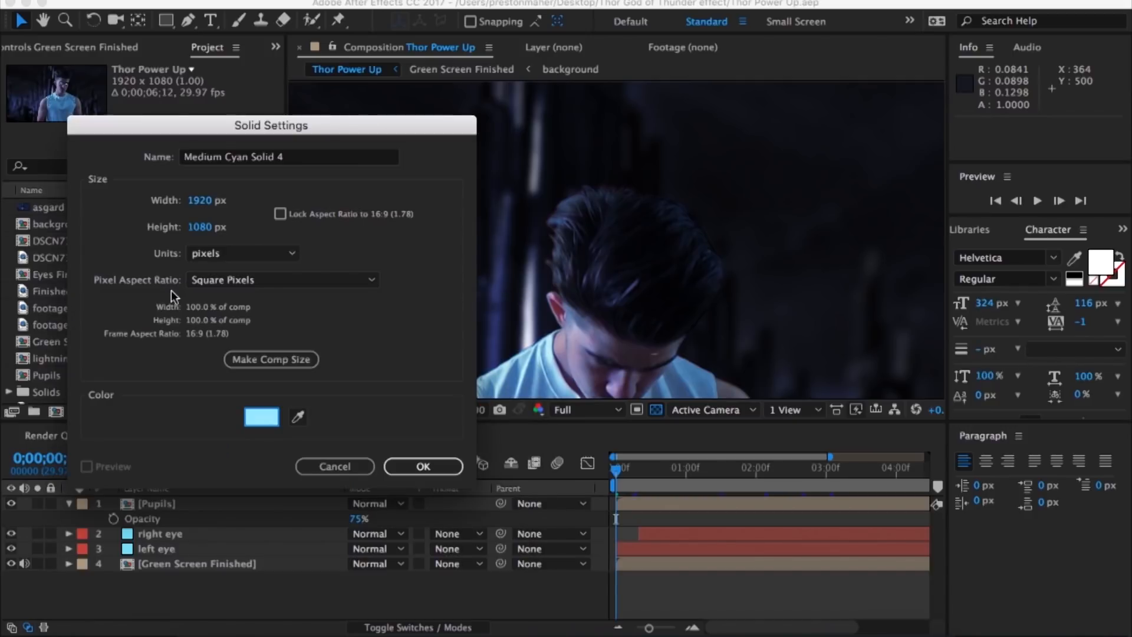
key(Return)
Step: Duplicate the cyan solid and name the two solids left eye glow and right eye glow
key(super+d)
key(Return)
text(left eye glow)
right_click(222, 518)
click(265, 613)
text(right eye glow)
key(Return)
Step: Stack each glow layer directly above its matching eye layer and start right eye glow where the right eye layer begins
drag(177, 518, 189, 571)
click(609, 534)
drag(648, 628, 635, 628)
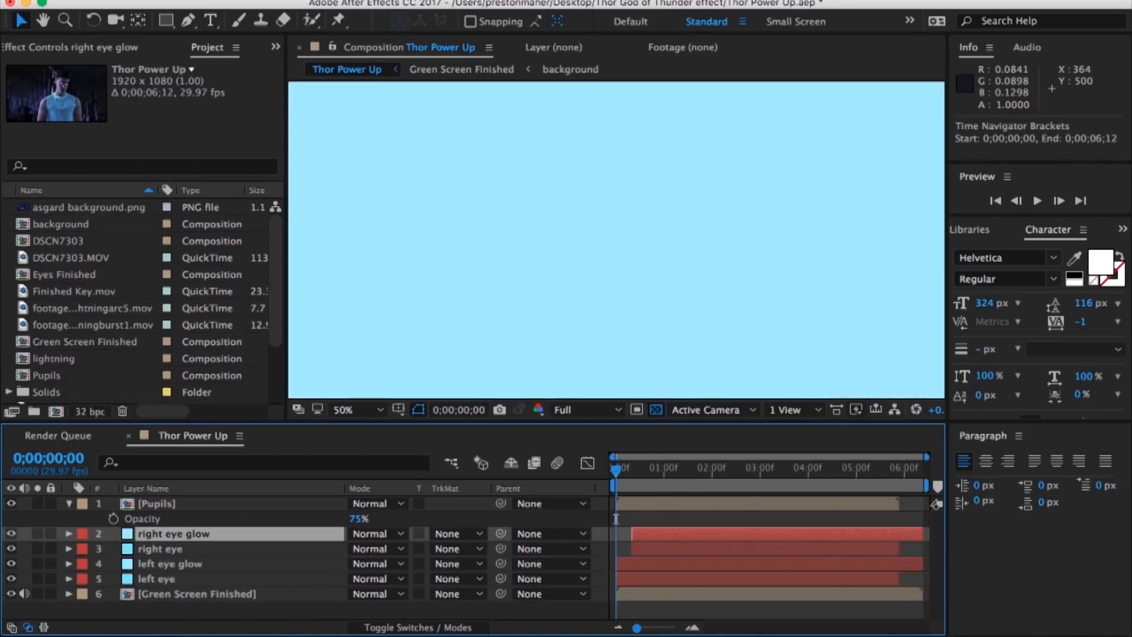
Step: Draw a circular mask about 215 px wide on the left eye glow layer near the actor's face
click(643, 564)
click(167, 21)
drag(616, 365, 521, 284)
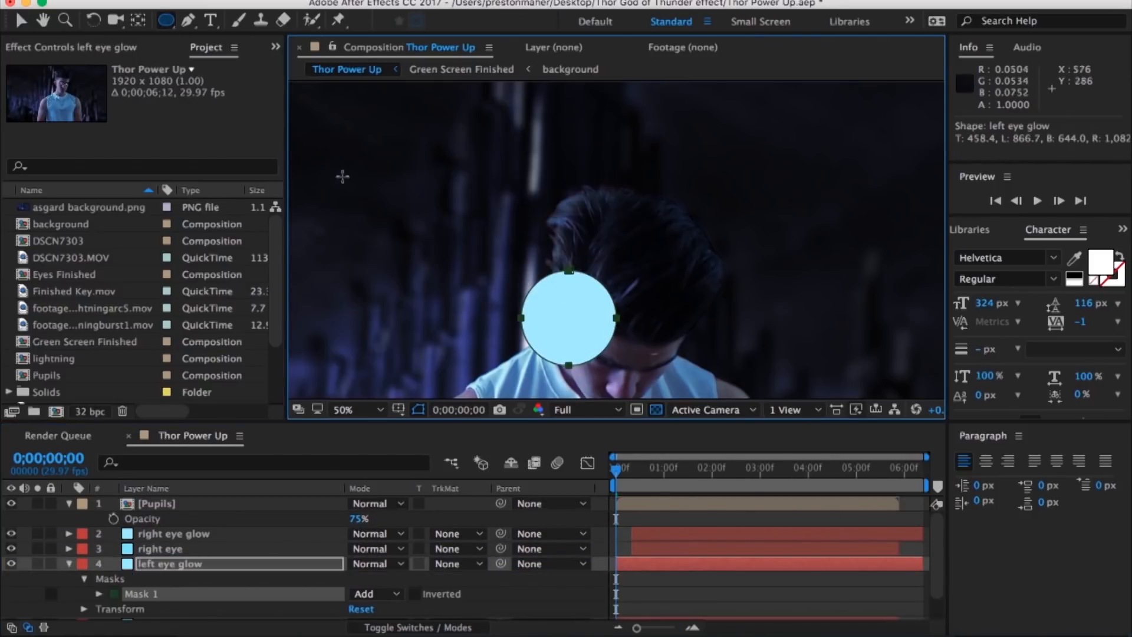
Step: Apply a Gaussian Blur to left eye glow and set its Blurriness to 250
click(387, 1)
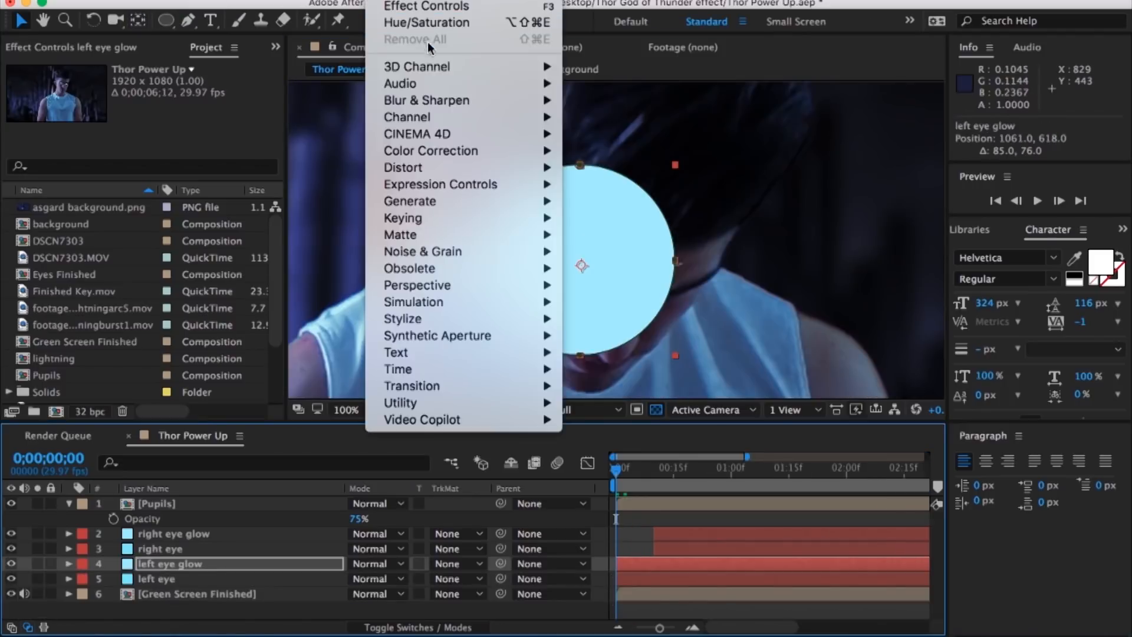
mouse_move(527, 108)
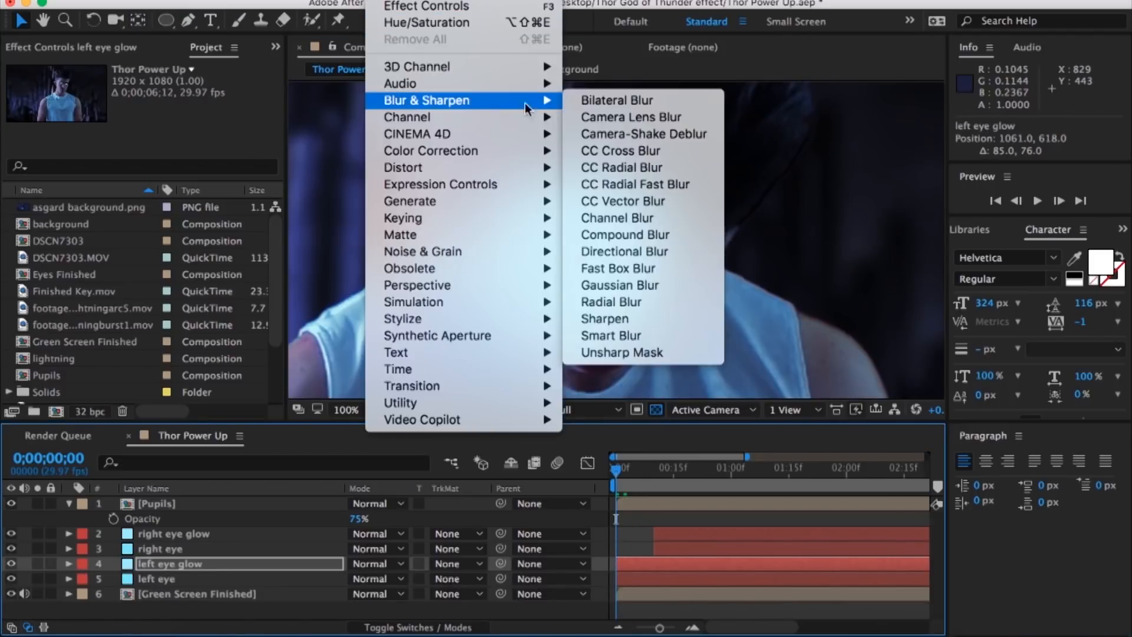
click(649, 287)
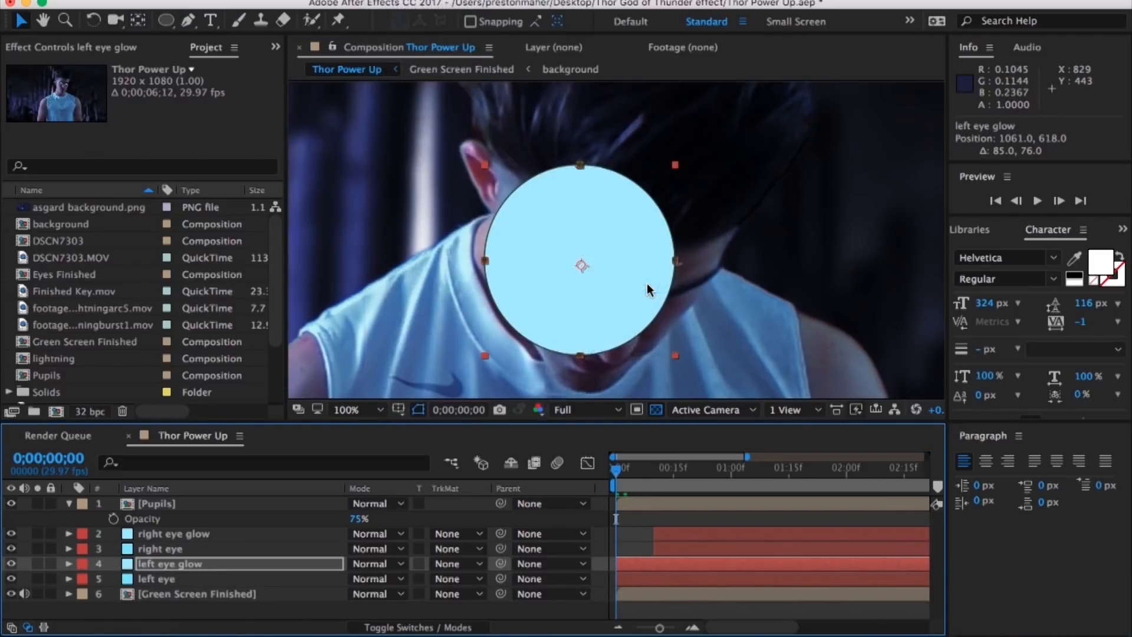
drag(208, 94, 398, 93)
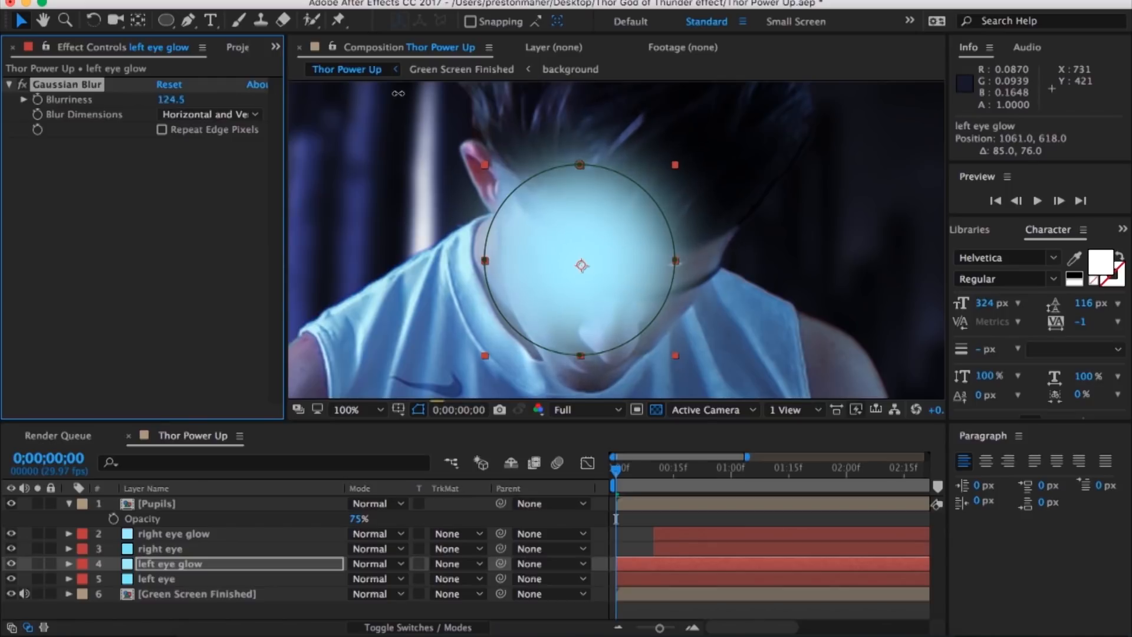
text(0)
key(Return)
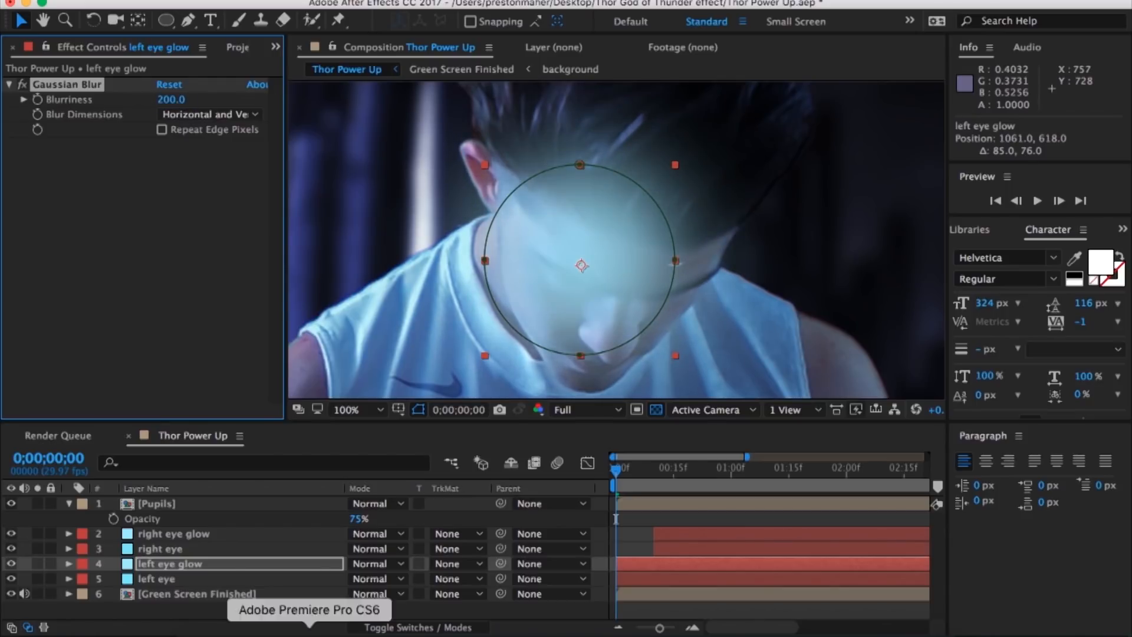
click(69, 503)
click(171, 99)
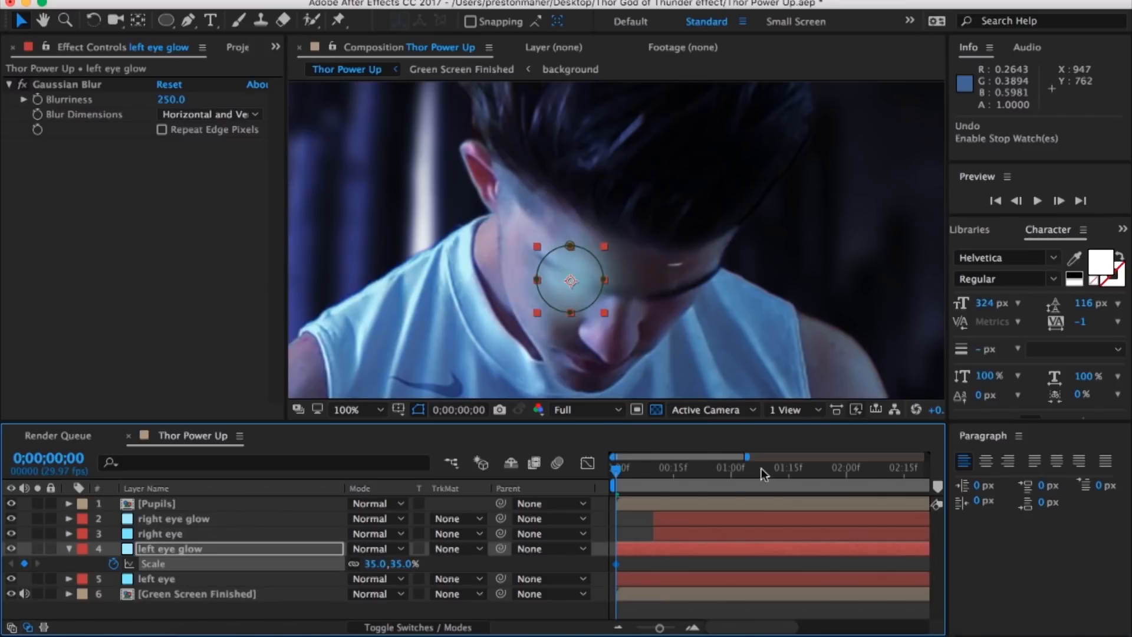
Step: Move left eye glow along with the eye and keyframe its scale from 35% at the start to 70% at 0;00;01;07
click(1059, 201)
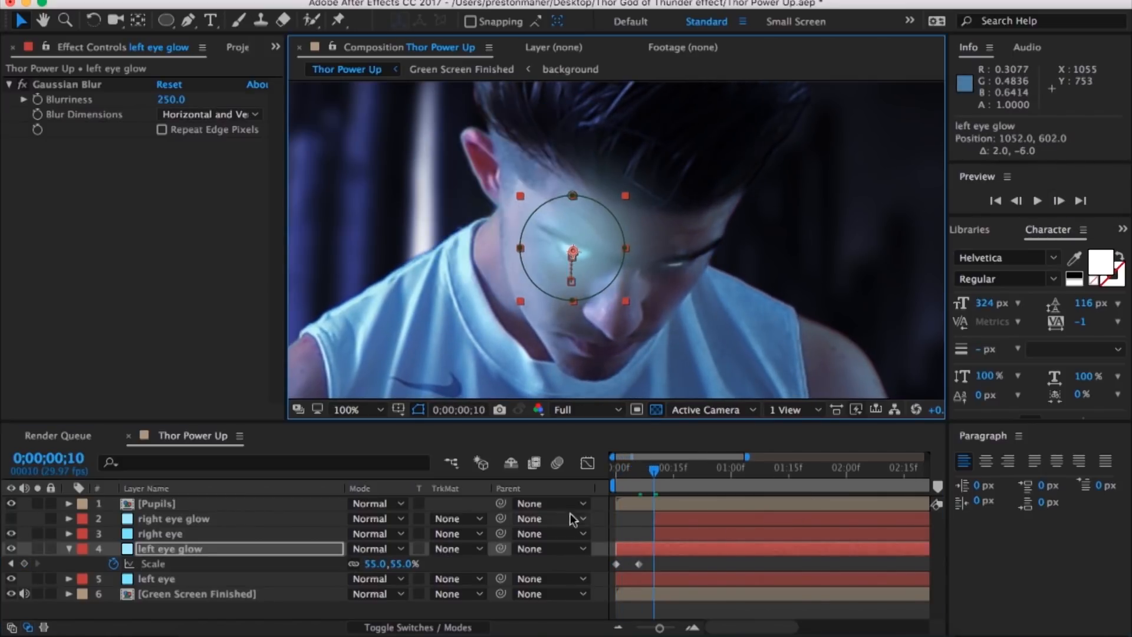
drag(376, 564, 382, 564)
drag(653, 469, 699, 470)
drag(598, 260, 590, 254)
drag(699, 470, 731, 469)
drag(598, 238, 593, 215)
drag(731, 469, 758, 470)
drag(594, 193, 597, 168)
click(377, 563)
text(70)
key(Return)
Step: Keyframe left eye glow's position over the eye as the head rises after 0;00;01;07
key(p)
drag(758, 470, 838, 470)
drag(618, 298, 619, 254)
drag(839, 470, 888, 470)
drag(587, 217, 585, 177)
scroll(775, 531, right, 5)
drag(709, 470, 775, 470)
drag(586, 198, 598, 279)
Step: Keyframe left eye glow's position to follow the eye through the rest of the clip
drag(775, 470, 843, 470)
drag(599, 278, 597, 284)
drag(669, 471, 769, 474)
drag(596, 282, 590, 261)
drag(769, 472, 859, 474)
drag(589, 268, 604, 274)
scroll(854, 501, right, 3)
drag(781, 472, 839, 473)
drag(604, 285, 600, 289)
Step: End the work area at 0;00;04;28 and trim the composition to it
drag(839, 471, 755, 475)
key(n)
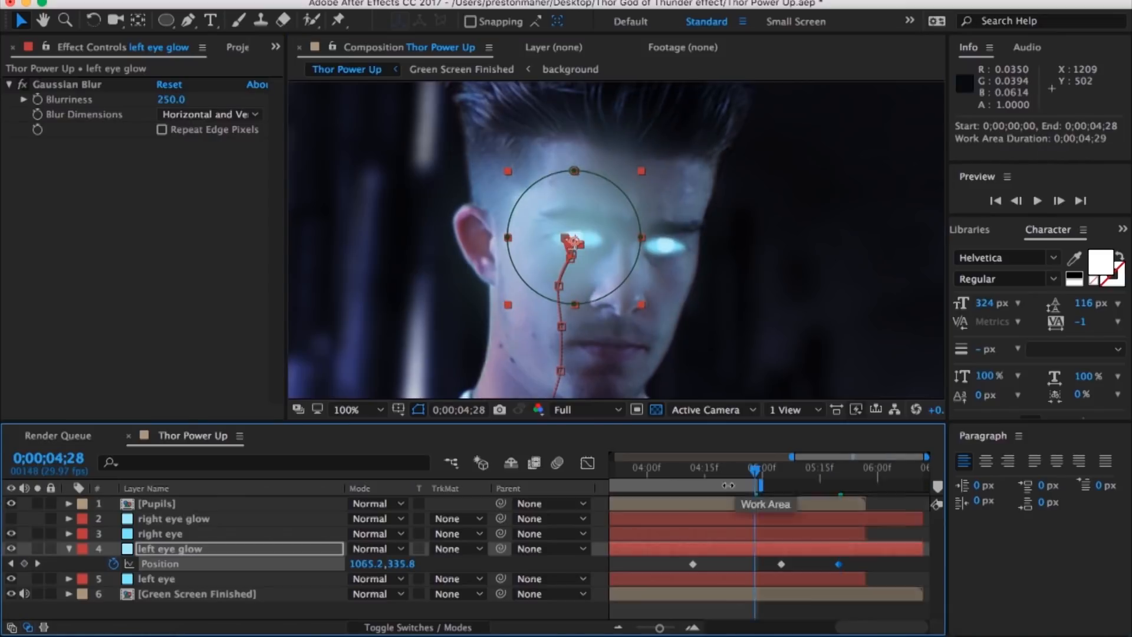
right_click(746, 484)
click(796, 514)
Step: Adjust left eye glow's position over the eye near the end of the clip and return to the first frame
drag(920, 473, 832, 475)
drag(581, 258, 579, 262)
drag(833, 473, 706, 476)
key(comma)
drag(666, 627, 636, 627)
drag(690, 472, 614, 554)
Step: Show right eye glow, enable position keyframing from 0;00;00;10 and set its Gaussian Blur Blurriness to 250
click(657, 518)
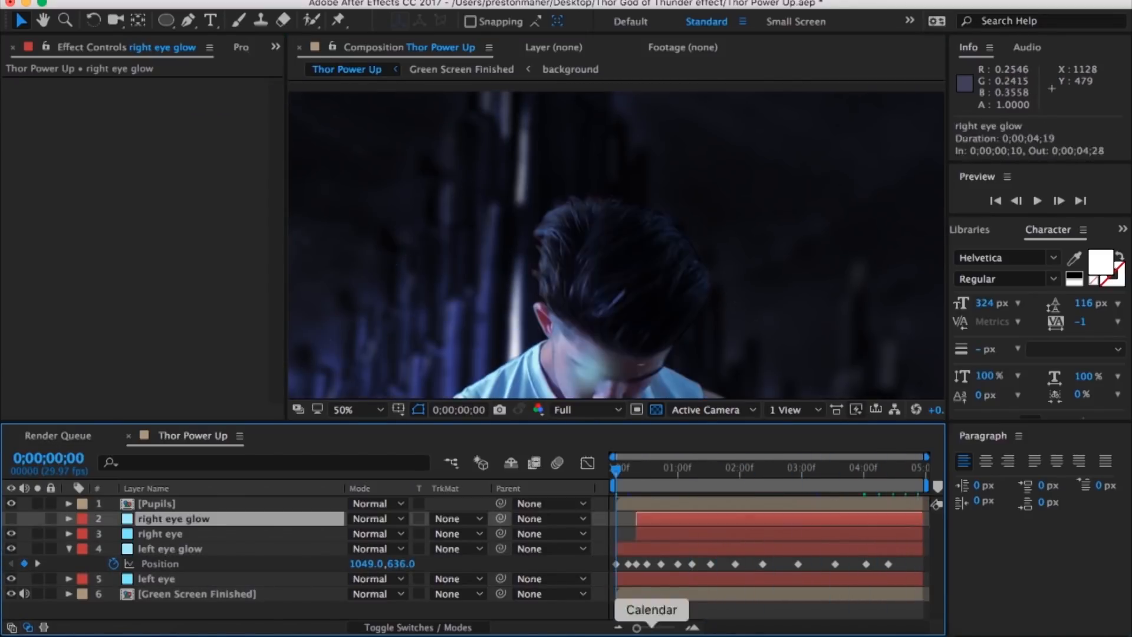
drag(636, 627, 673, 628)
drag(616, 471, 845, 473)
click(12, 519)
key(p)
click(113, 534)
click(171, 99)
text(250)
click(170, 578)
Step: Scale down right eye glow and place it over the right eye at 0;00;00;10
click(156, 519)
drag(560, 325, 670, 377)
key(period)
drag(665, 315, 627, 267)
key(s)
drag(407, 533, 372, 533)
key(p)
drag(613, 260, 604, 267)
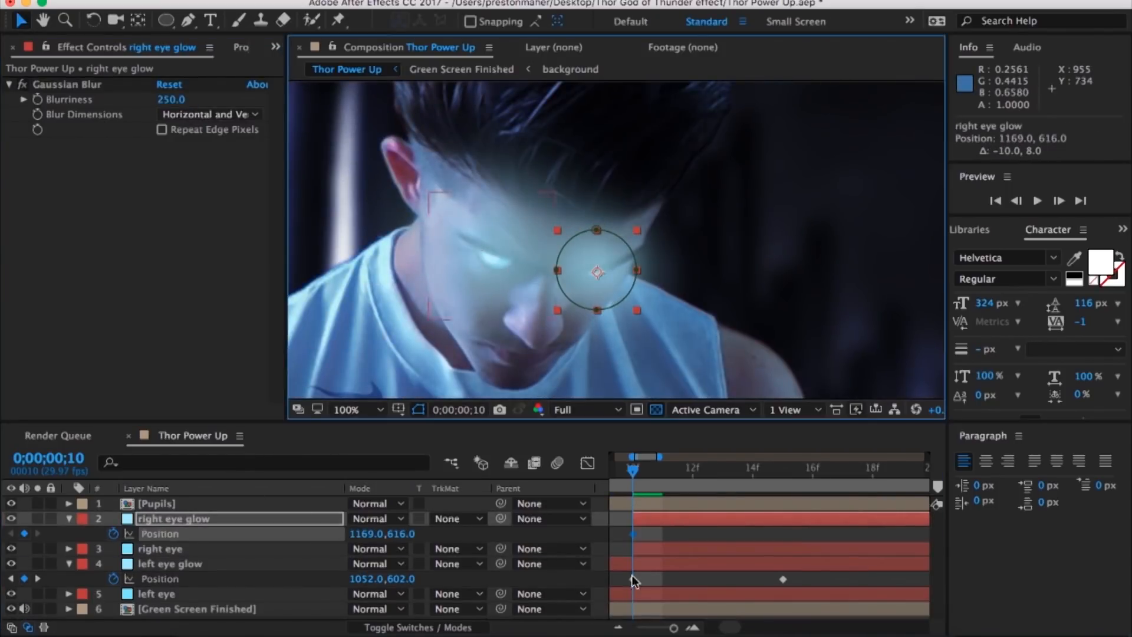
Step: Keyframe right eye glow's position over the eye in the frames following 0;00;00;10 and enlarge its scale slightly
drag(632, 470, 693, 469)
drag(607, 277, 605, 273)
drag(790, 469, 872, 469)
drag(622, 276, 613, 265)
click(745, 563)
click(745, 519)
key(s)
drag(374, 533, 389, 533)
Step: Keyframe right eye glow's position at two further frames and set its scale to 70% at 0;00;01;07
drag(673, 628, 665, 628)
drag(732, 470, 813, 470)
drag(576, 290, 571, 253)
drag(672, 470, 803, 470)
drag(610, 332, 621, 259)
drag(803, 470, 715, 471)
click(369, 535)
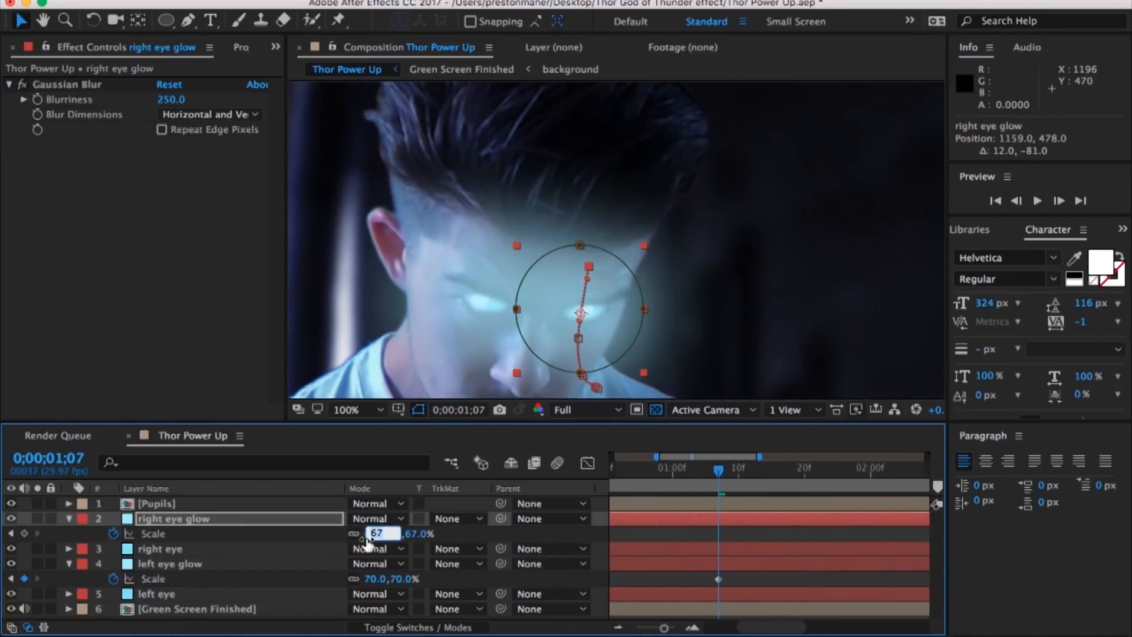
text(70)
key(Return)
Step: Keyframe right eye glow's position to follow the eye through the remaining frames of the clip
click(755, 470)
drag(619, 330, 617, 265)
drag(757, 470, 811, 470)
drag(628, 286, 633, 248)
drag(811, 470, 862, 470)
drag(639, 257, 633, 256)
key(p)
drag(862, 470, 922, 469)
drag(647, 229, 642, 221)
drag(922, 470, 880, 469)
drag(624, 239, 621, 239)
Step: Correct right eye glow's position over the eye at 0;00;02;19 and about one second further on
drag(880, 470, 778, 472)
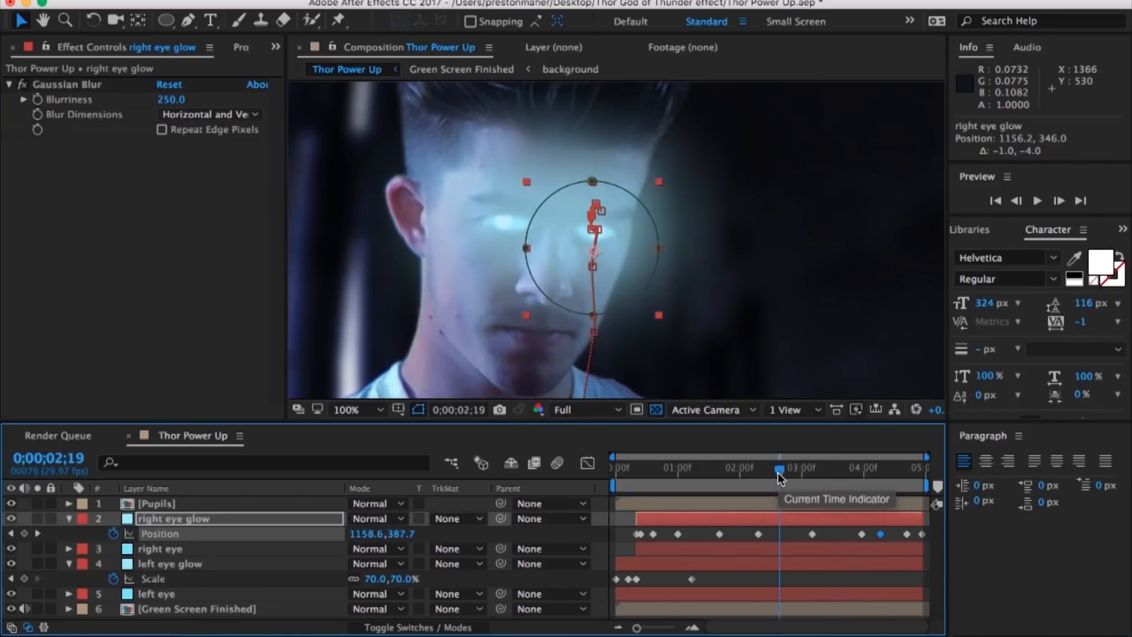
drag(618, 266, 617, 260)
drag(778, 470, 833, 470)
drag(618, 250, 617, 255)
Step: Extend right eye glow's start to 0;00;00;06 and place it over the eye there
drag(834, 469, 697, 472)
drag(637, 518, 629, 519)
drag(926, 457, 695, 457)
drag(693, 469, 666, 469)
drag(629, 299, 649, 316)
Step: Keyframe the opacity of right eye glow at 22% on 0;00;00;06 and of left eye glow at 24% on the first frame
key(t)
click(113, 533)
click(616, 480)
click(171, 563)
click(359, 579)
text(24)
click(641, 477)
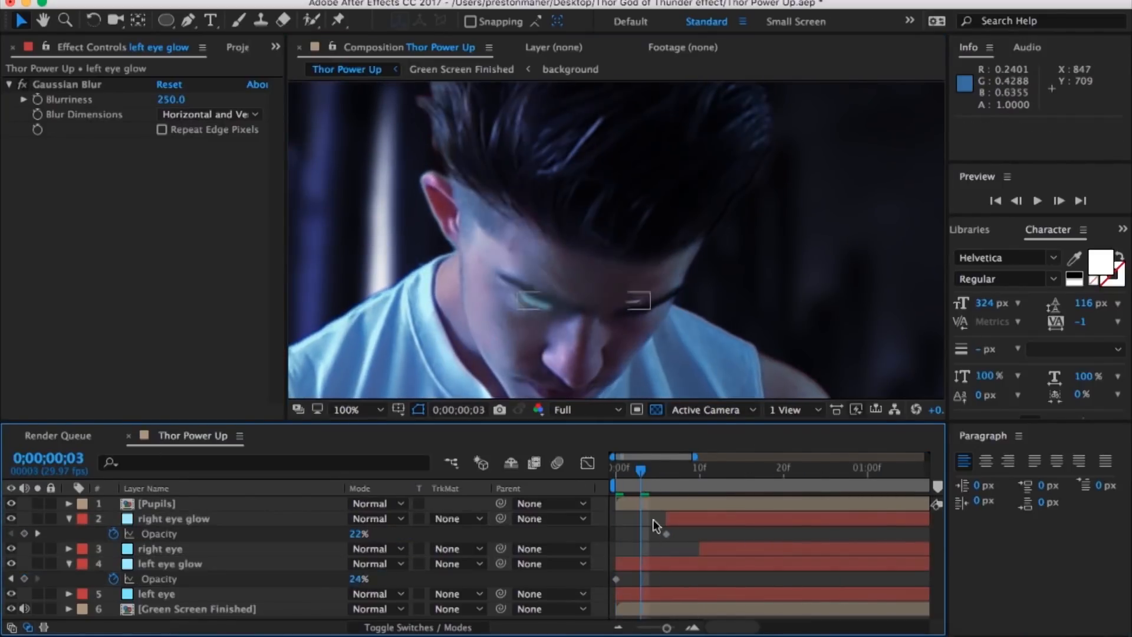
Step: Keyframe the opacity of left eye glow and right eye glow at 50% shortly before the one-second mark
click(359, 579)
text(50)
drag(687, 470, 926, 456)
click(818, 473)
click(359, 533)
text(50)
click(24, 579)
scroll(910, 469, right, 8)
Step: Keyframe both eye glows' opacity at 75% at two seconds and at 90% on 0;00;03;16
click(871, 470)
click(359, 533)
text(75)
click(359, 578)
click(834, 470)
click(359, 534)
text(90)
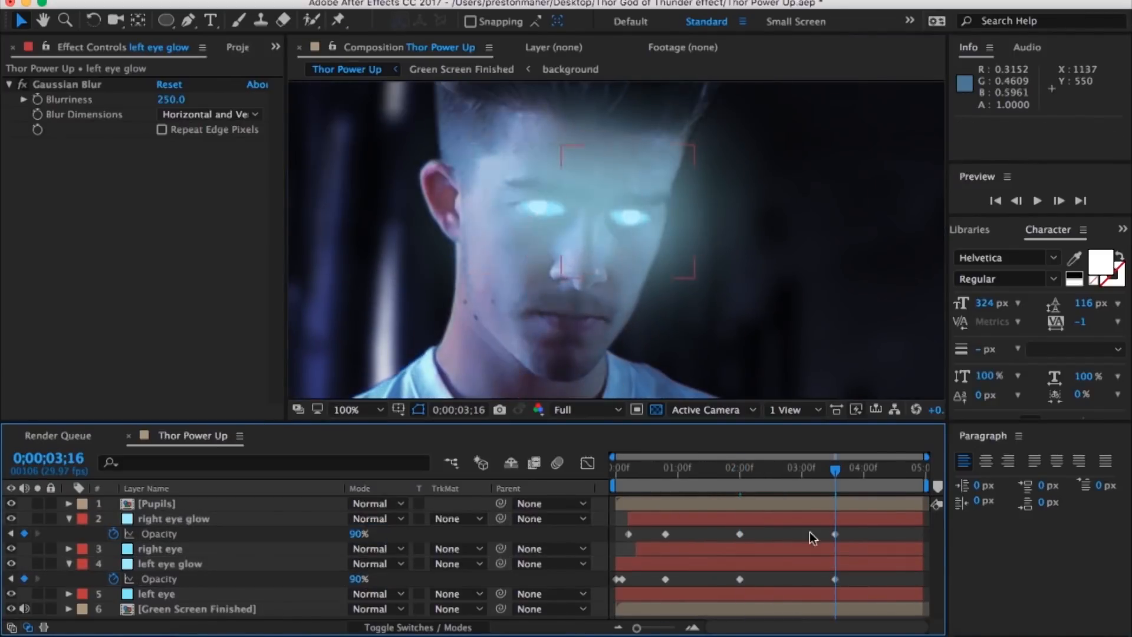
Step: Set the mask feather of right eye glow and left eye glow to 125 pixels
click(174, 519)
key(f)
click(380, 549)
drag(406, 549, 468, 537)
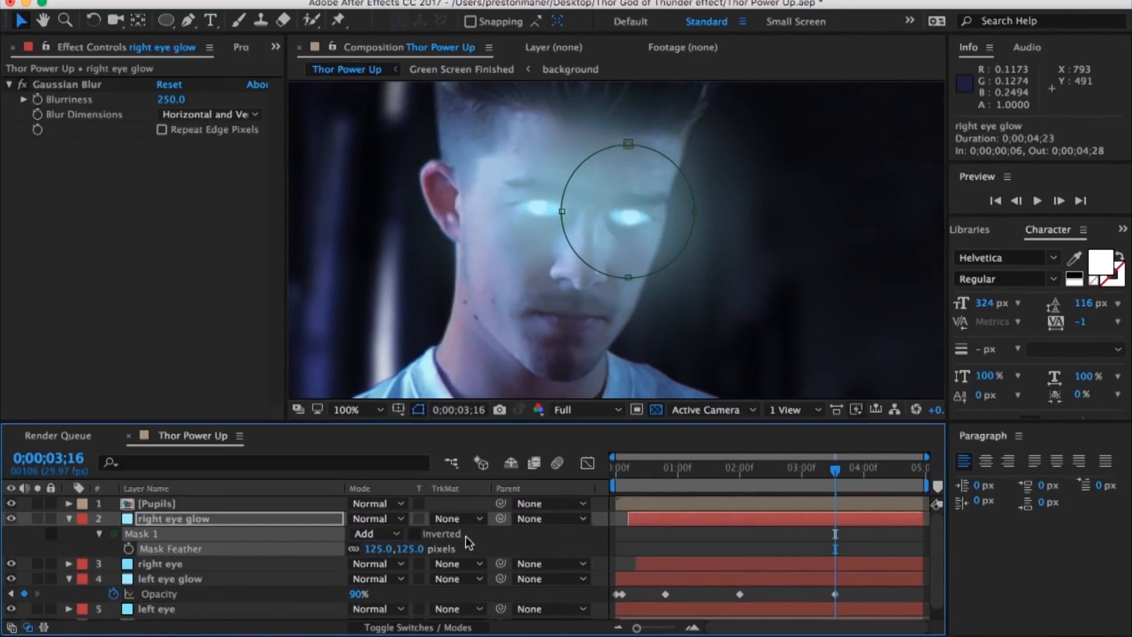
click(69, 519)
click(170, 549)
key(f)
click(379, 579)
text(125)
Step: Keyframe the opacity of both eye glows at 100% on the last frame, 0;00;04;28
drag(834, 470, 949, 487)
click(174, 519)
drag(359, 534, 531, 535)
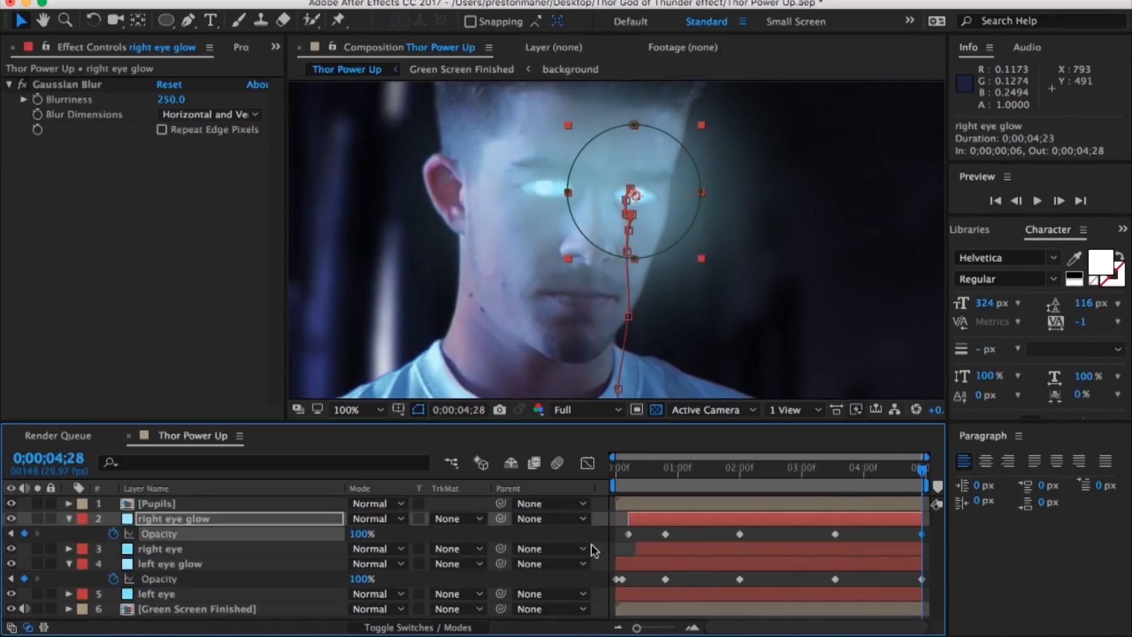
Step: Delete both glows' opacity keyframes at 0;00;03;16 and move their 100% keyframes to shortly before four seconds
click(835, 534)
key(Delete)
click(834, 564)
key(Delete)
drag(922, 470, 838, 470)
drag(922, 534, 852, 543)
drag(922, 578, 851, 579)
click(787, 536)
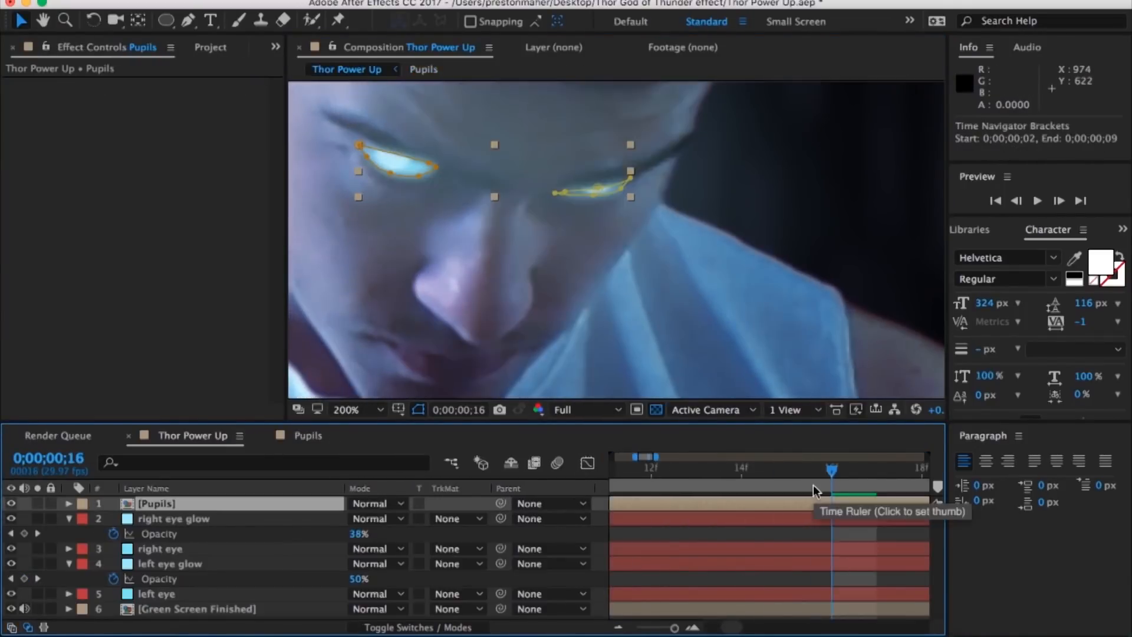
click(694, 467)
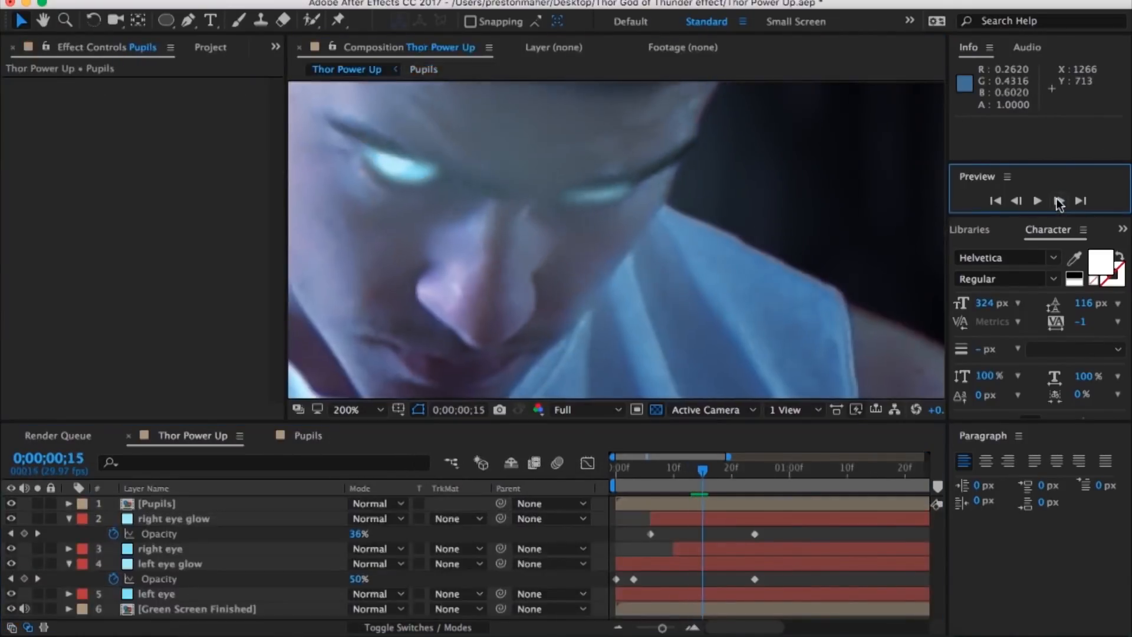
Step: Pre-compose all six layers of Thor Power Up into a new composition named Eyes Finished
click(1059, 201)
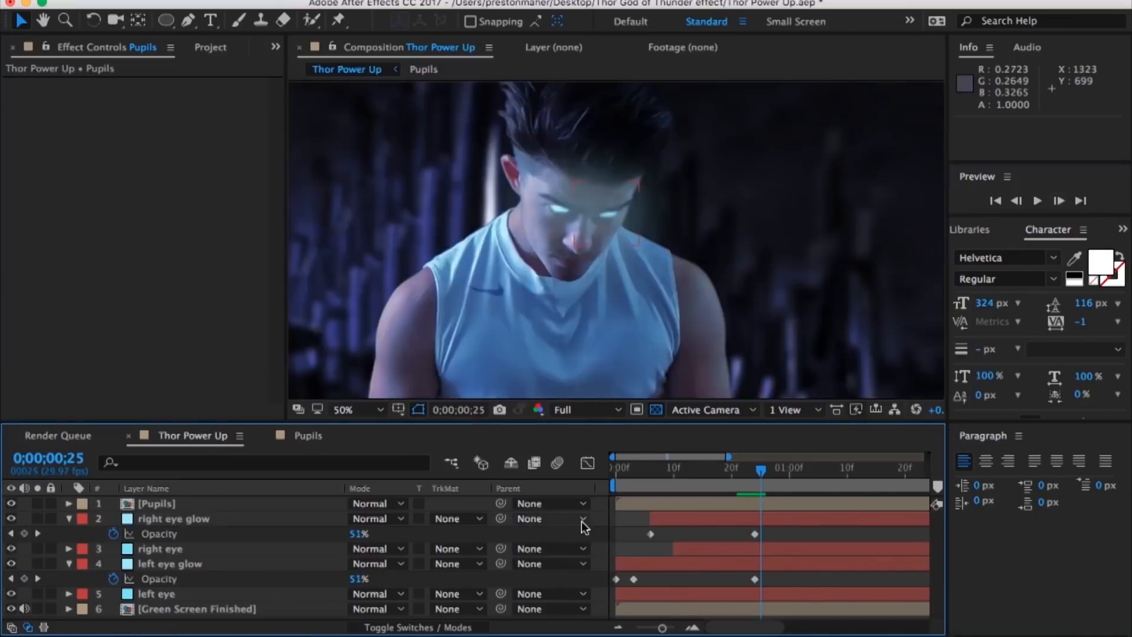
scroll(501, 320, down, 2)
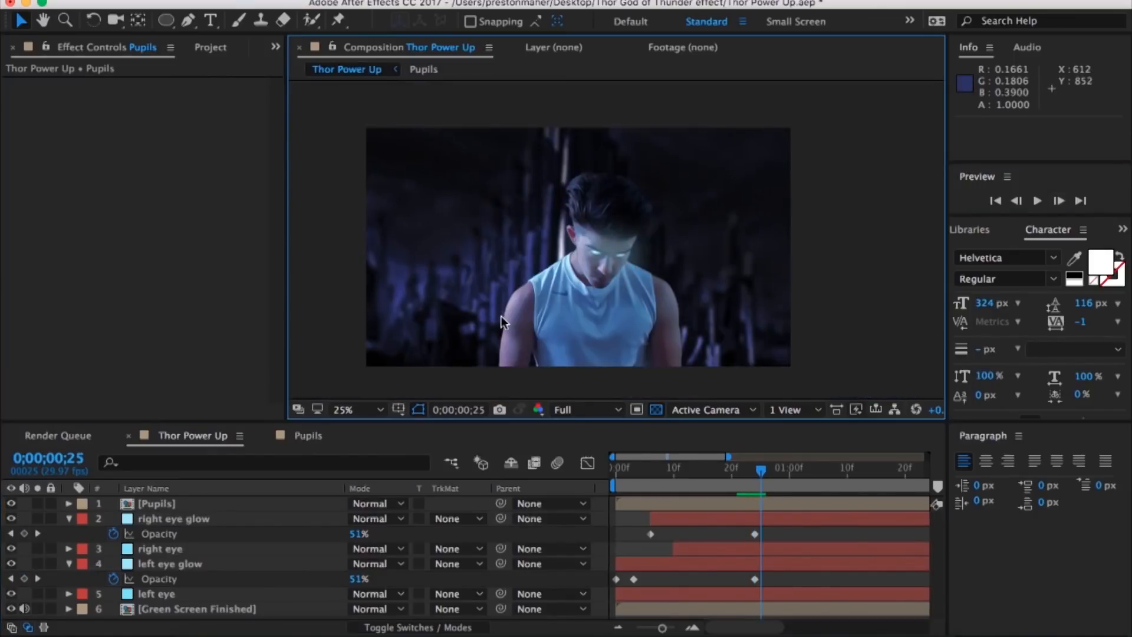
click(210, 48)
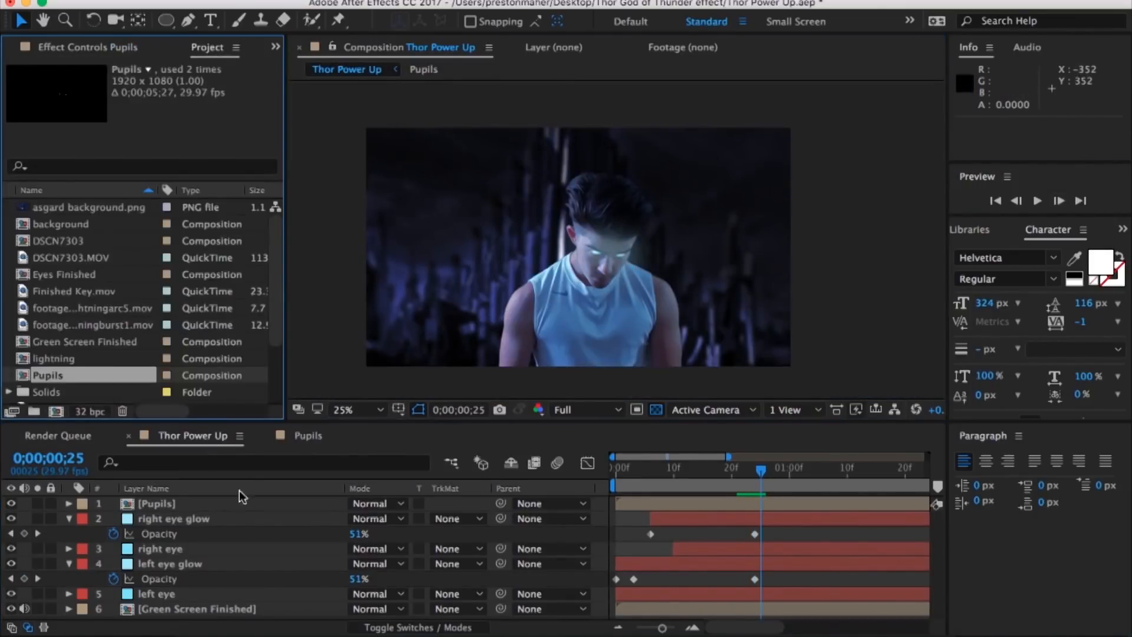
click(230, 609)
shift+click(212, 506)
key(shift+e)
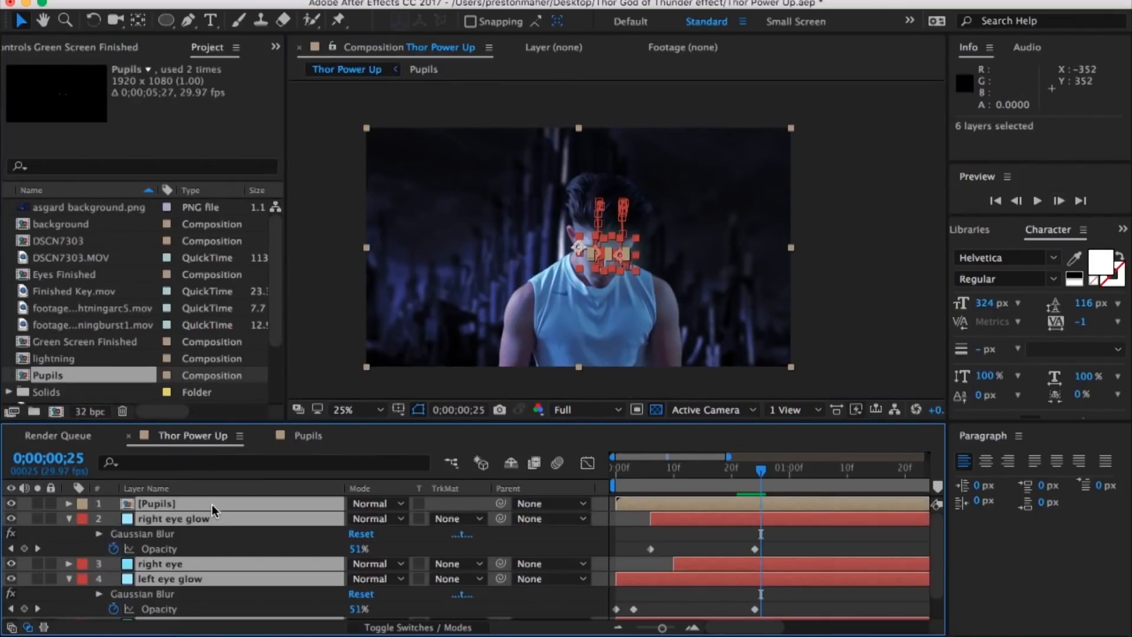
right_click(212, 511)
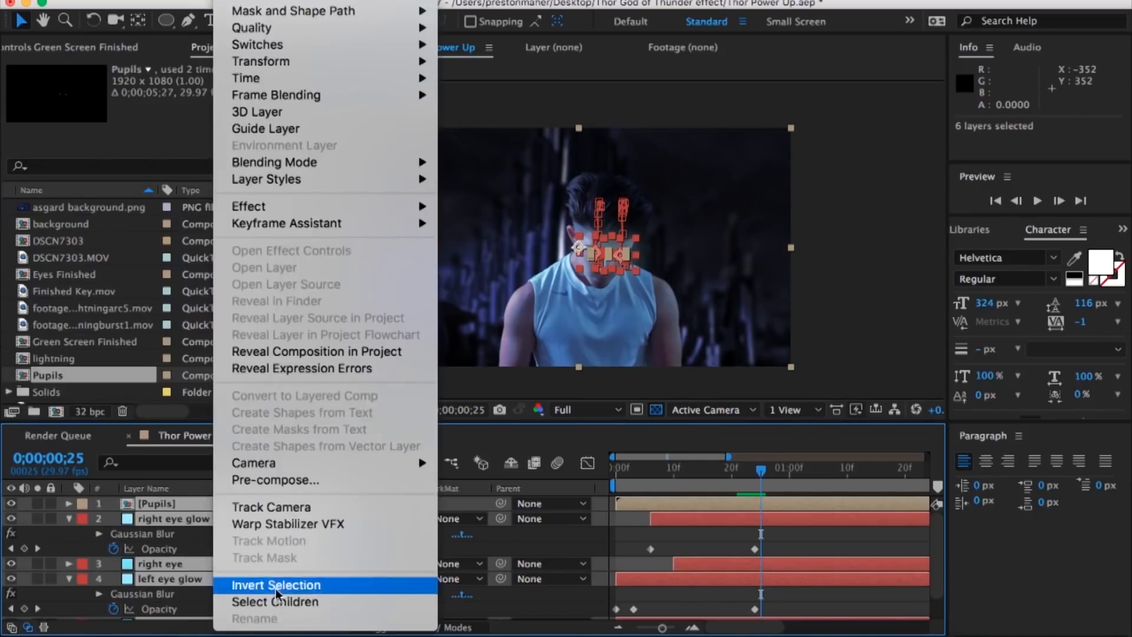
click(265, 475)
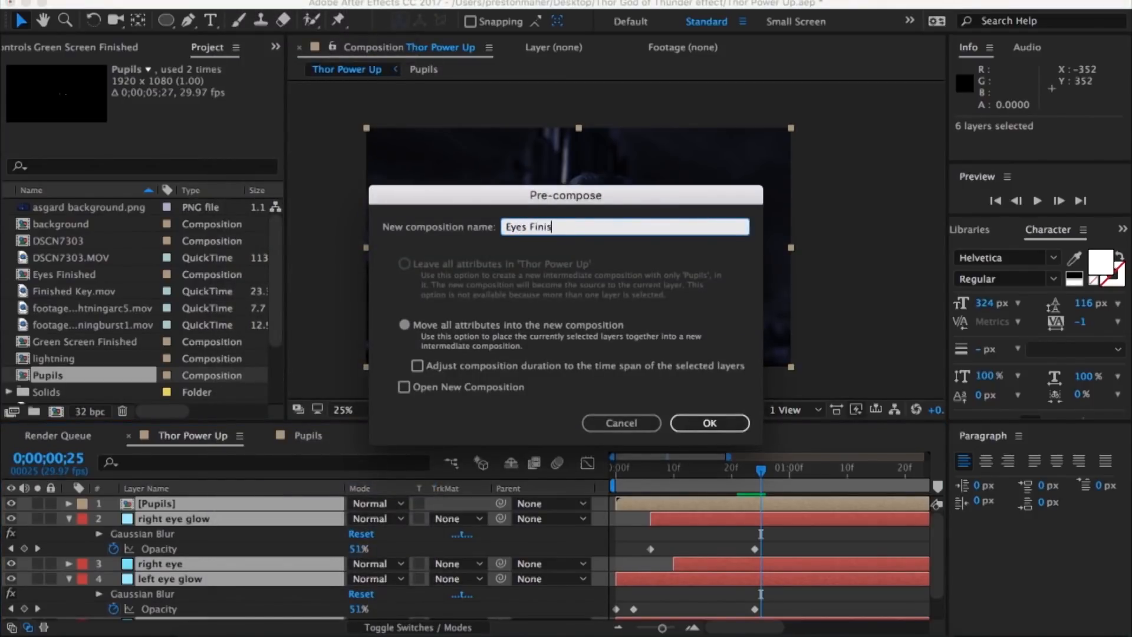
key(Return)
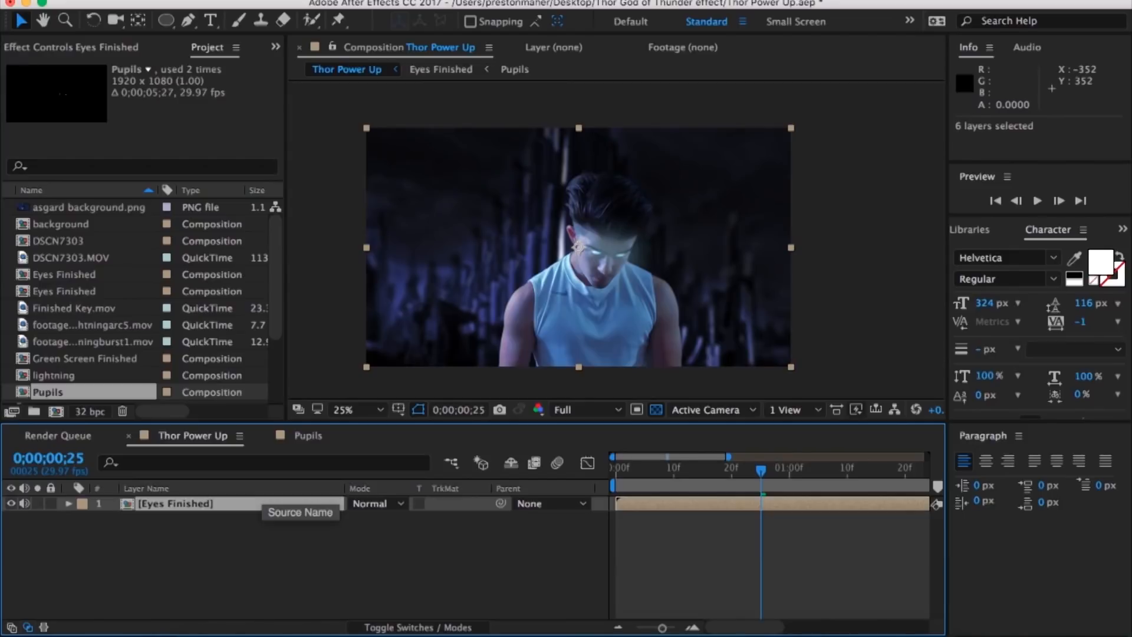
Step: Create a black 1920 x 1080 px solid above Eyes Finished, starting at the first frame
key(ctrl+y)
click(259, 407)
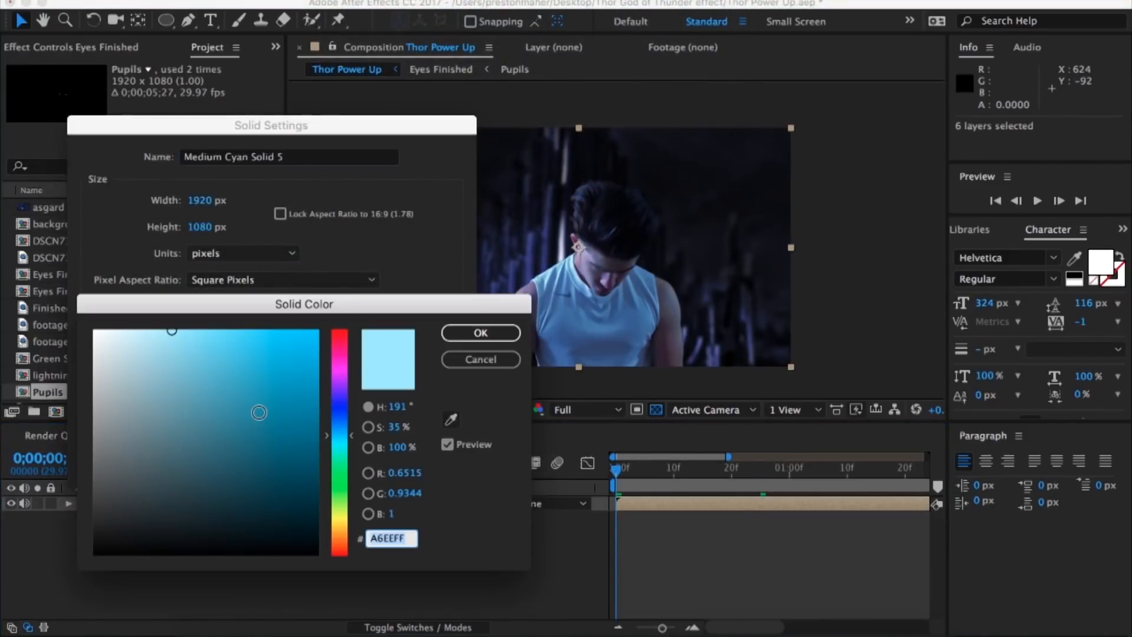
key(Escape)
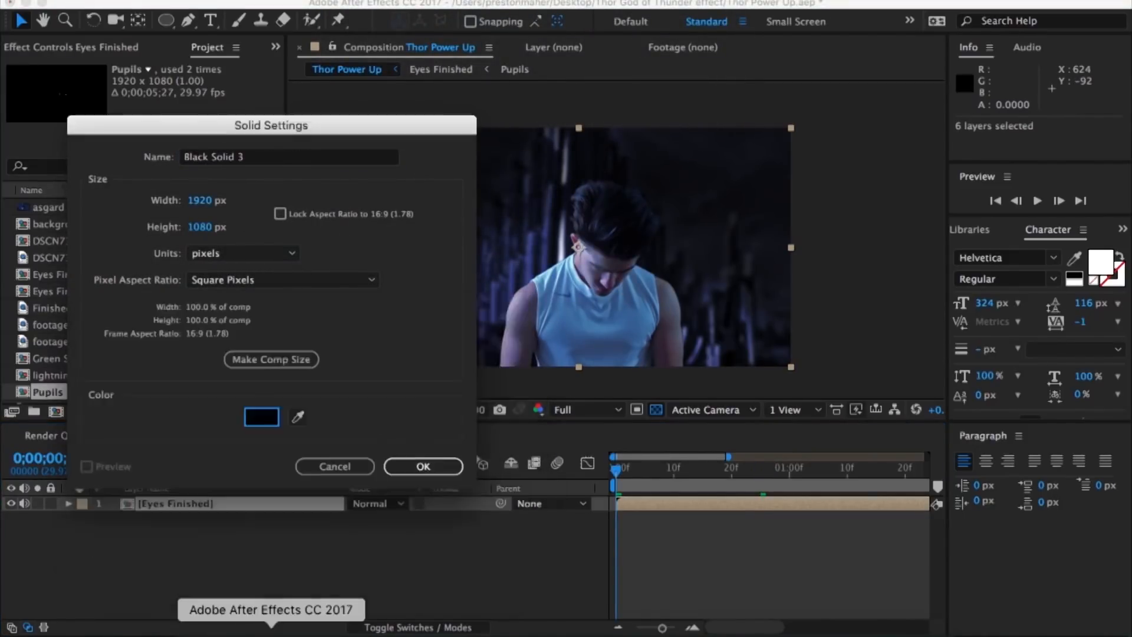
key(Return)
Step: Apply the Advanced Lightning effect to the black solid and set its glow opacity to 0%
click(386, 0)
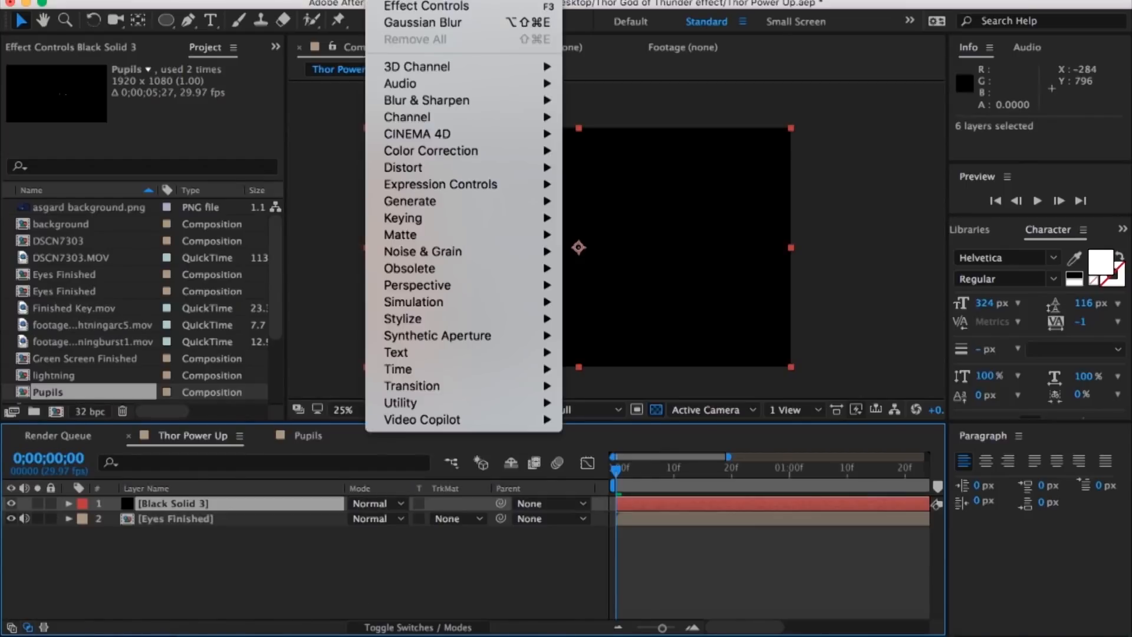
mouse_move(451, 204)
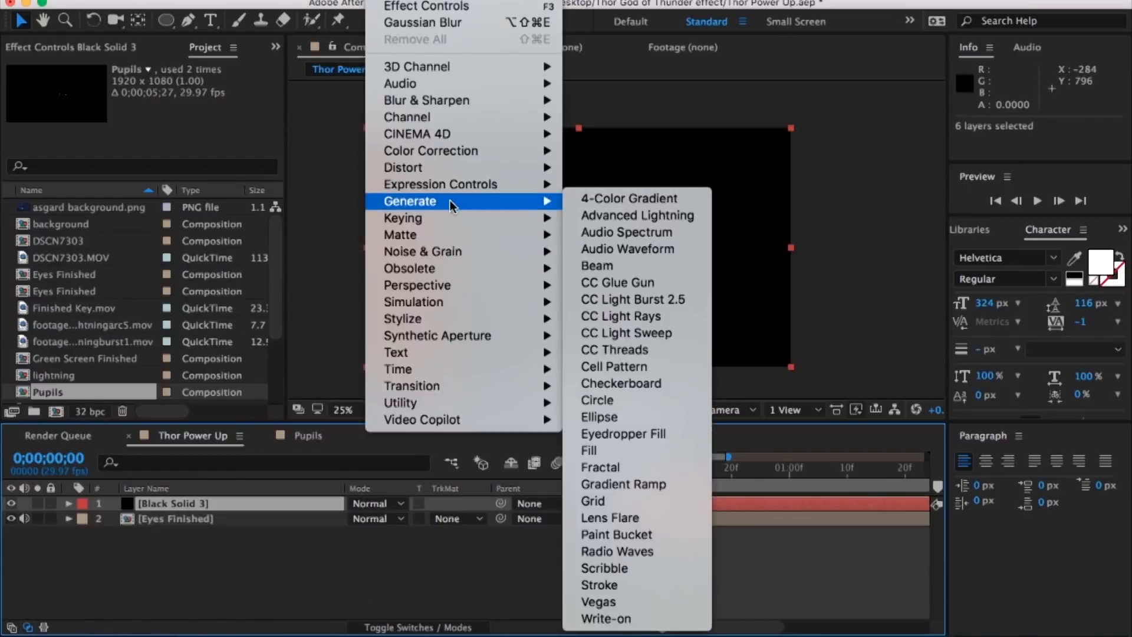
click(619, 215)
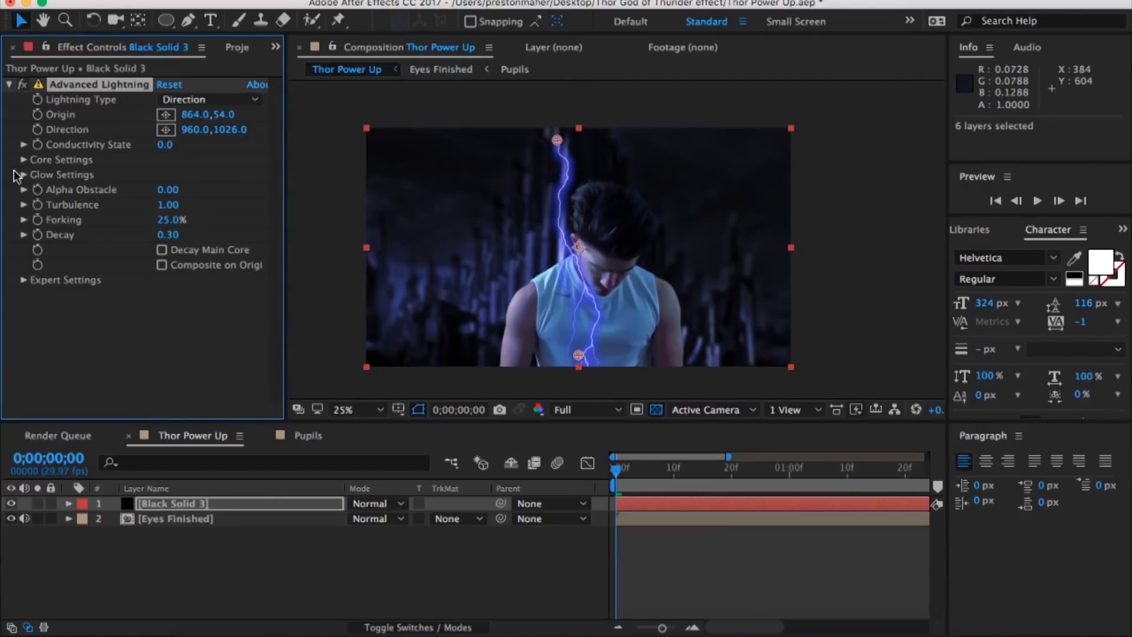
click(24, 175)
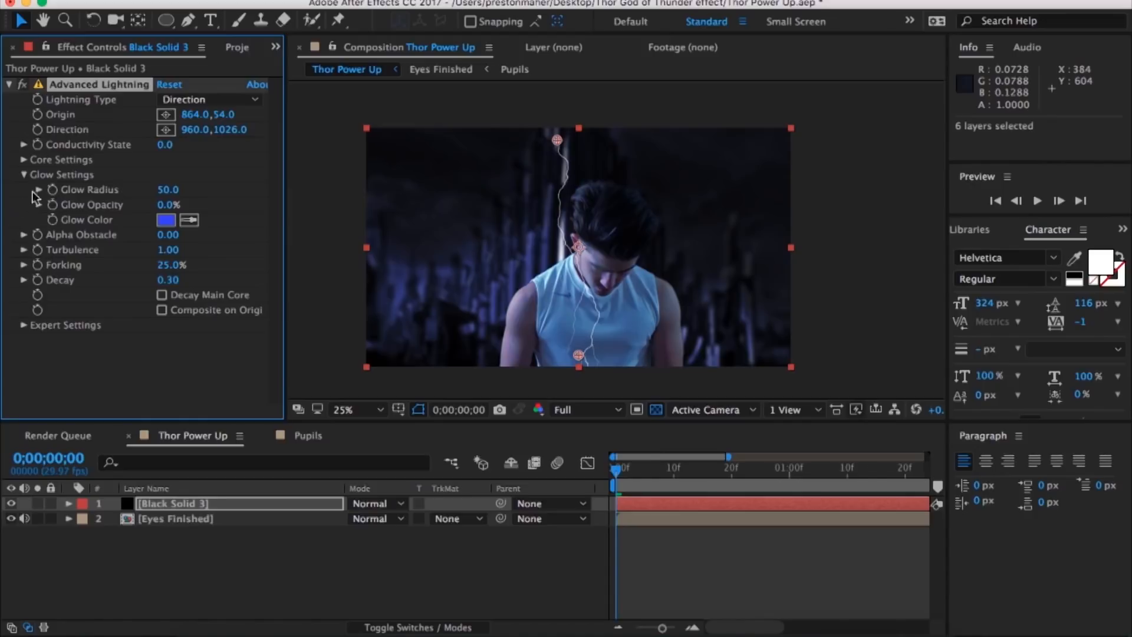
click(23, 175)
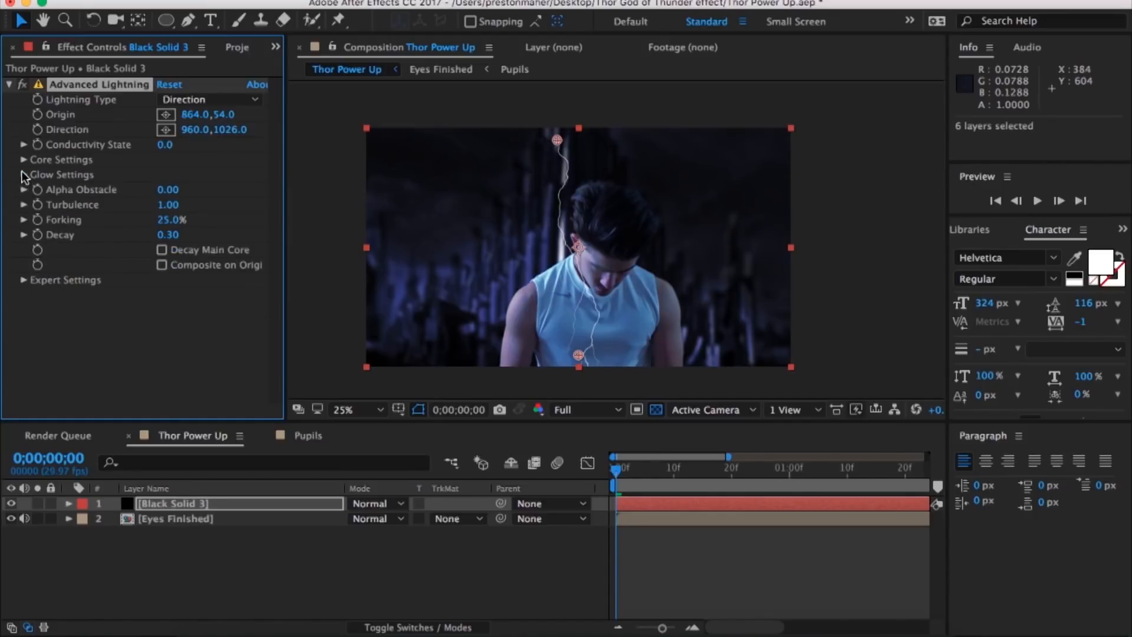
Step: Set the lightning type to Strike with 1% forking and keyframe its origin, direction and conductivity state along the shoulder at 0;00;00;18
click(23, 158)
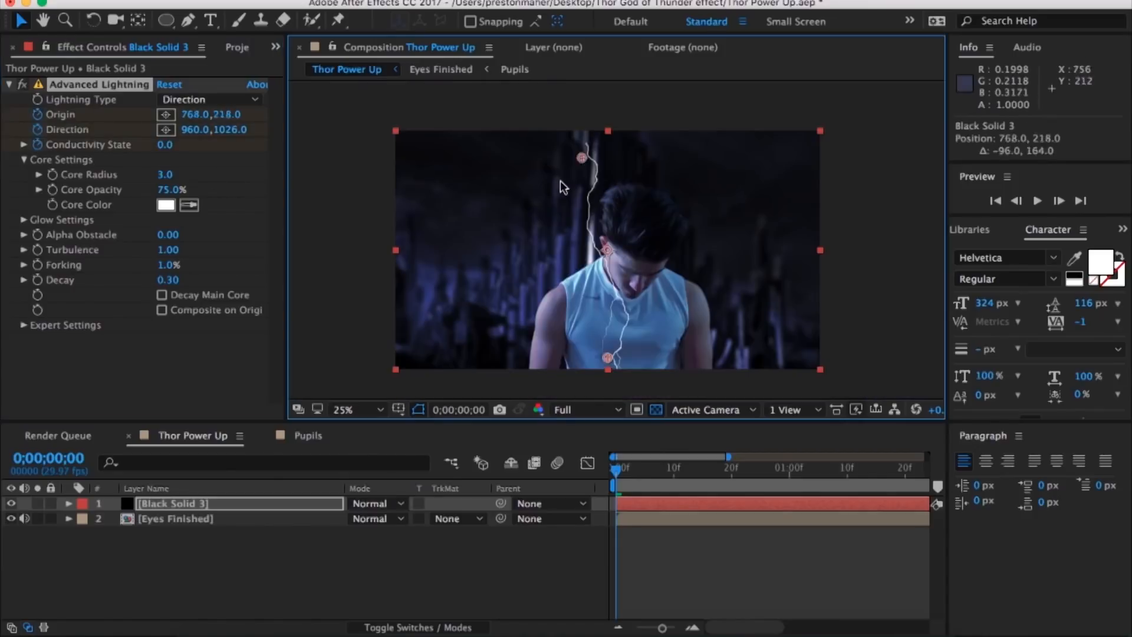
click(176, 100)
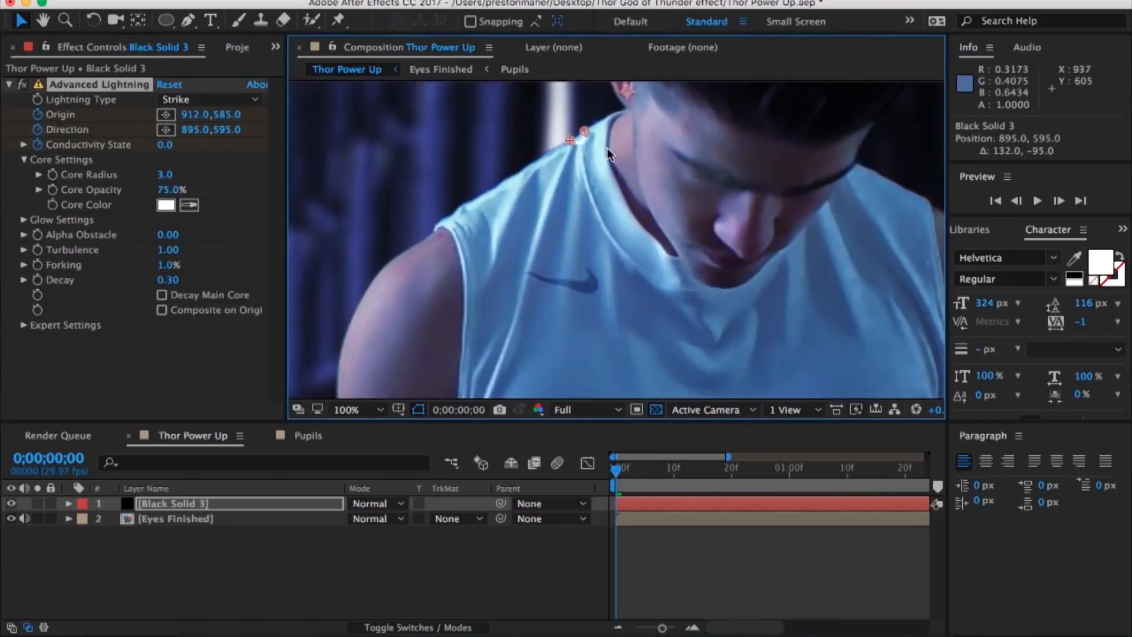
click(1059, 201)
click(1059, 201)
click(1059, 201)
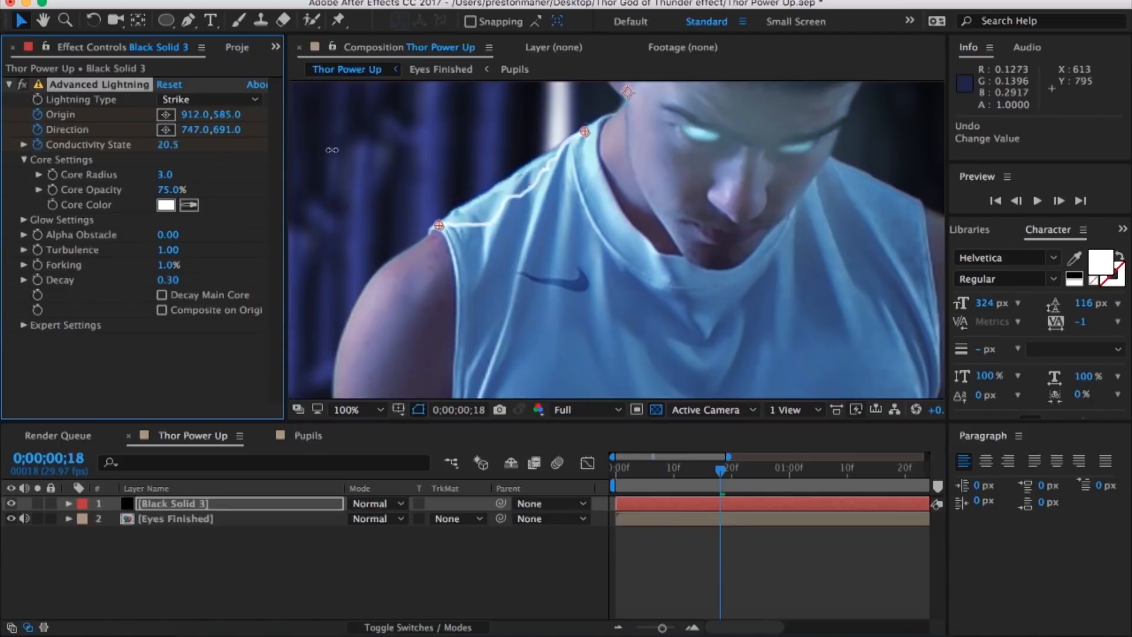
Step: Split the lightning layer at 0;00;00;18 and keyframe the new segment's strike down the arm, from 1362,801 to 1361,990 at 0;00;00;24
key(ctrl+shift+d)
click(1060, 201)
click(1059, 201)
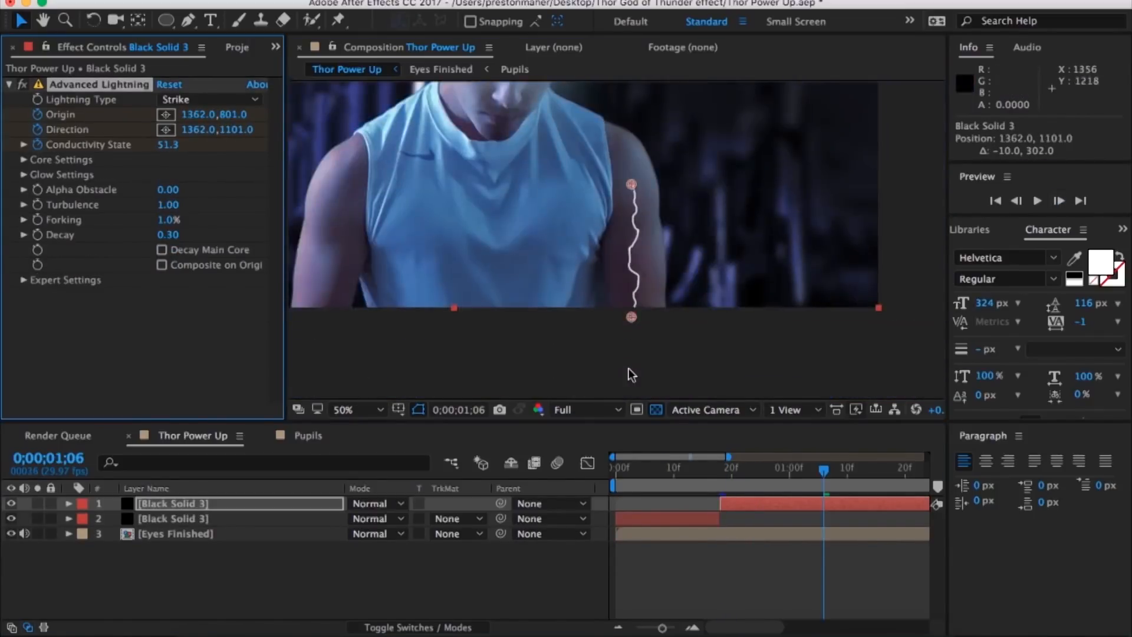
Step: Split the lightning into further short segments through the rest of the clip, keyframing their strikes around the arms, shoulder and head
key(ctrl+shift+d)
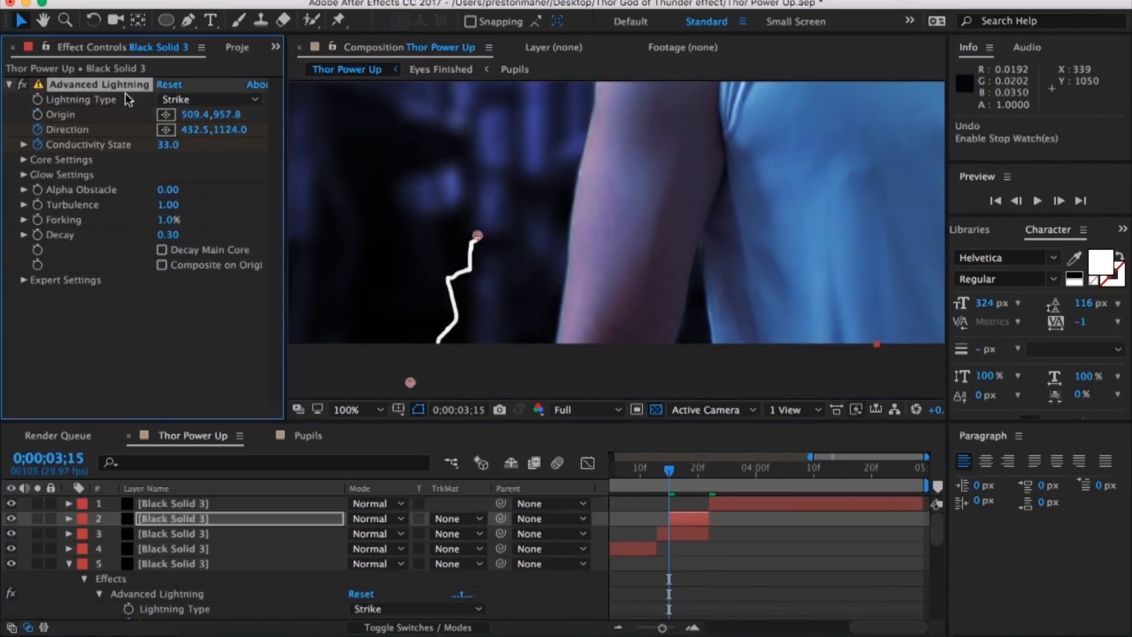
drag(529, 154, 610, 195)
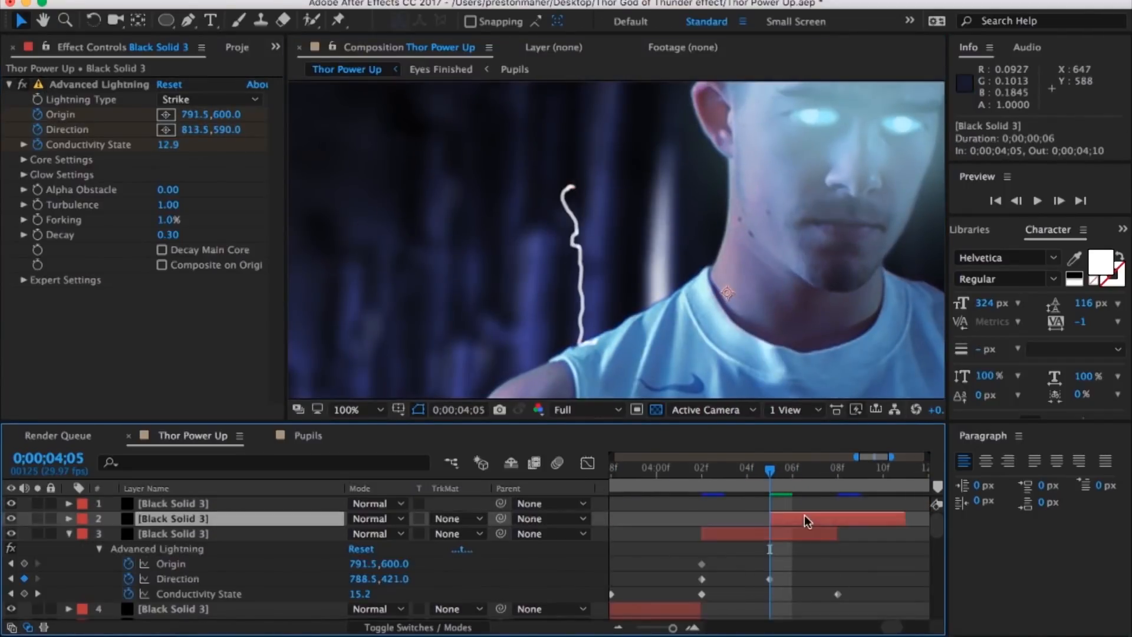
click(1058, 201)
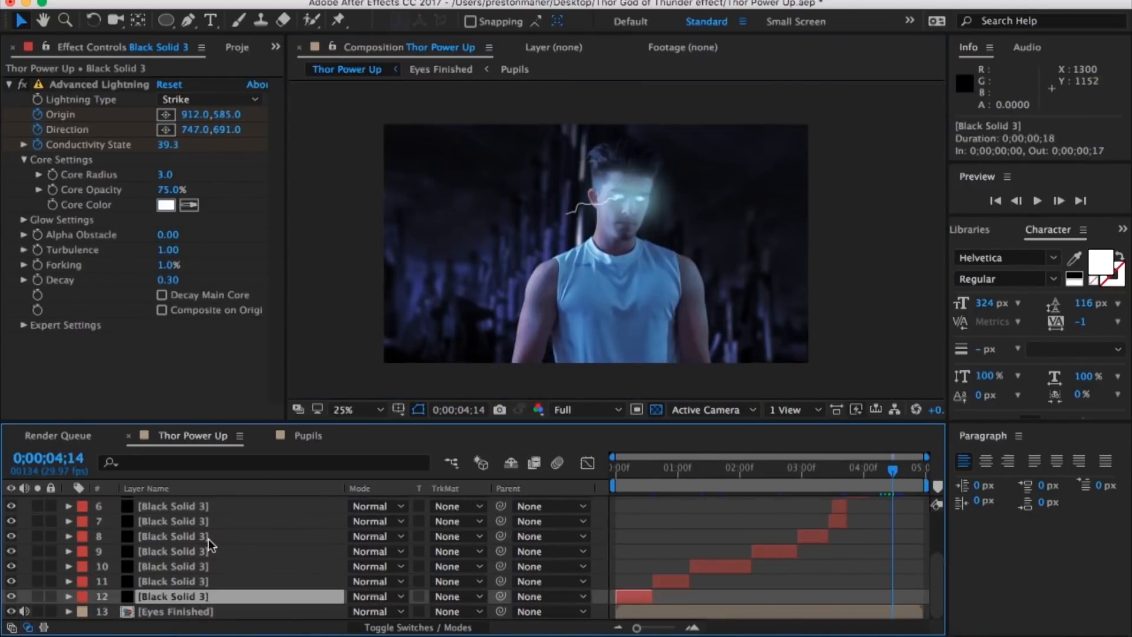
Step: Pre-compose all twelve lightning solids into a new composition named Lightning
shift+click(211, 513)
right_click(211, 512)
click(272, 480)
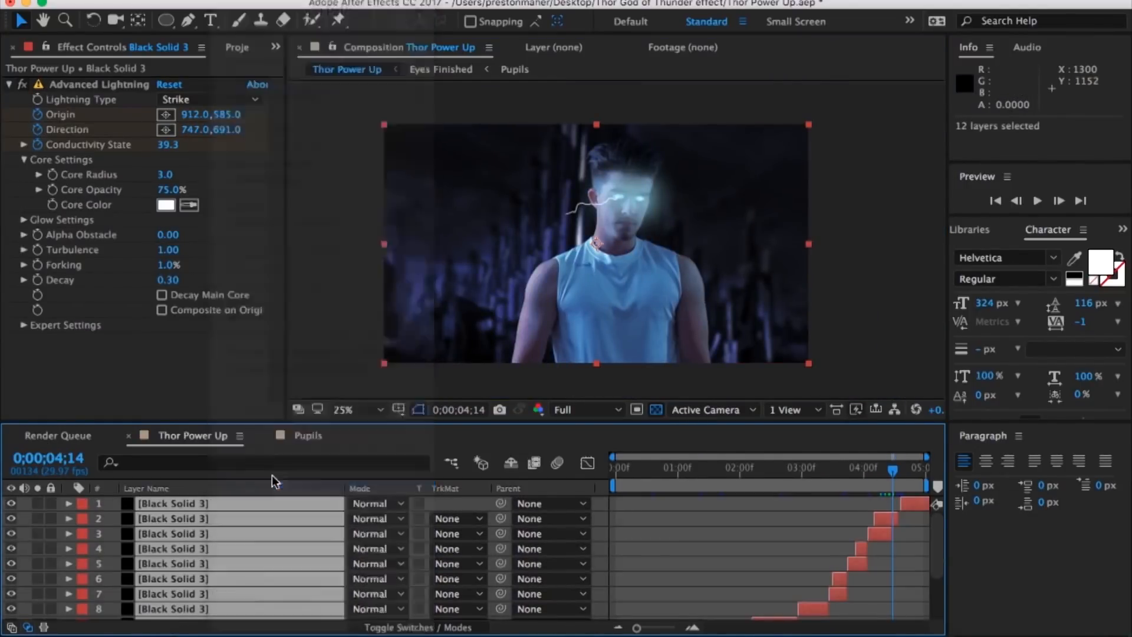
text(Lightnin)
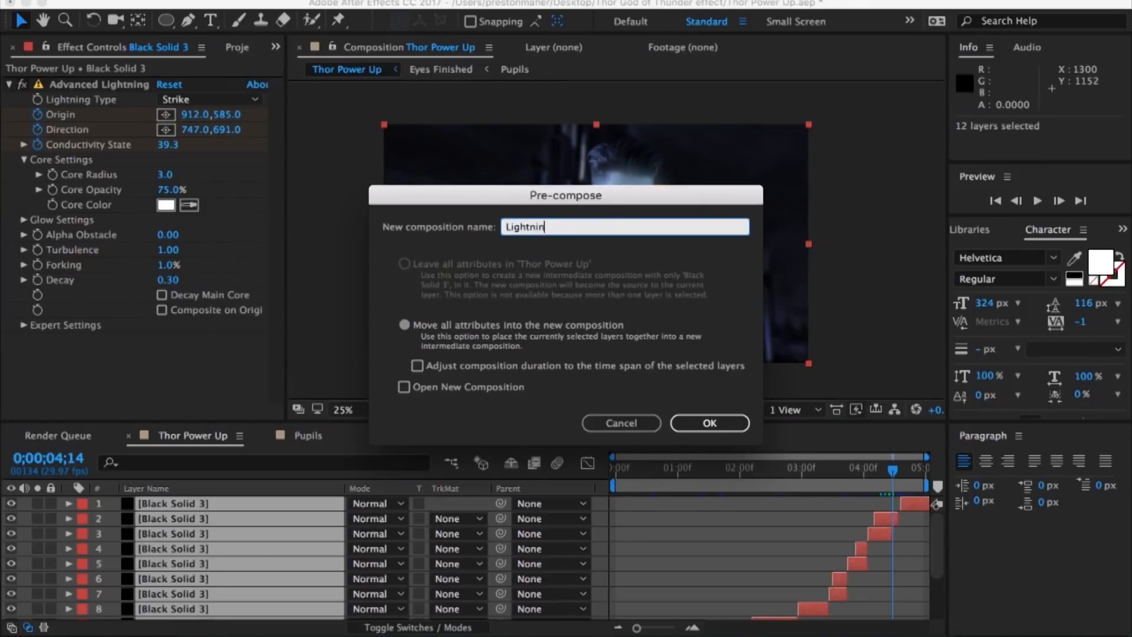
text(g)
key(Return)
Step: Duplicate the Lightning layer and apply Solid Composite with a black color to the lower copy
click(271, 504)
key(super+d)
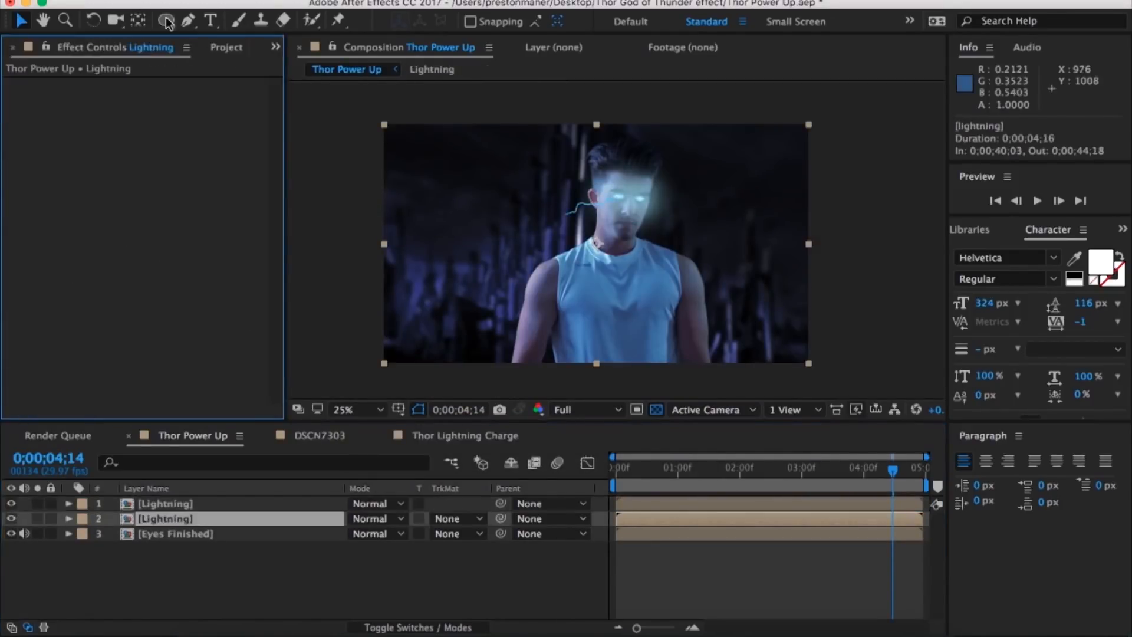
click(383, 1)
mouse_move(448, 120)
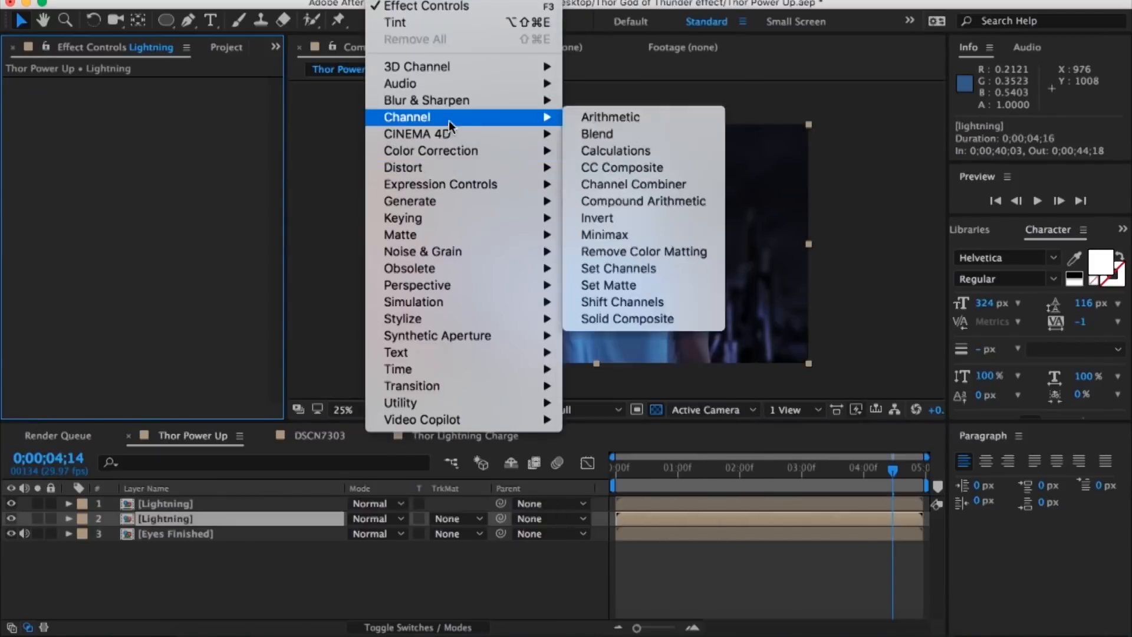
click(670, 322)
click(167, 116)
drag(277, 489, 381, 617)
key(Return)
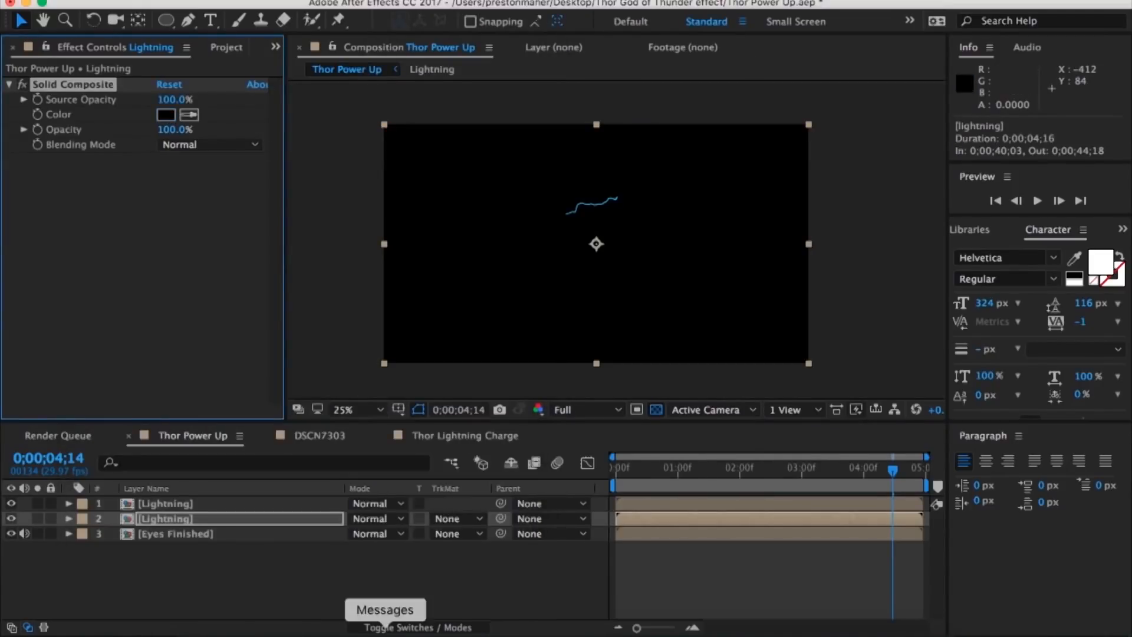
Step: Set the blending mode of both Lightning layers to Add
click(377, 524)
click(380, 559)
click(283, 502)
click(401, 504)
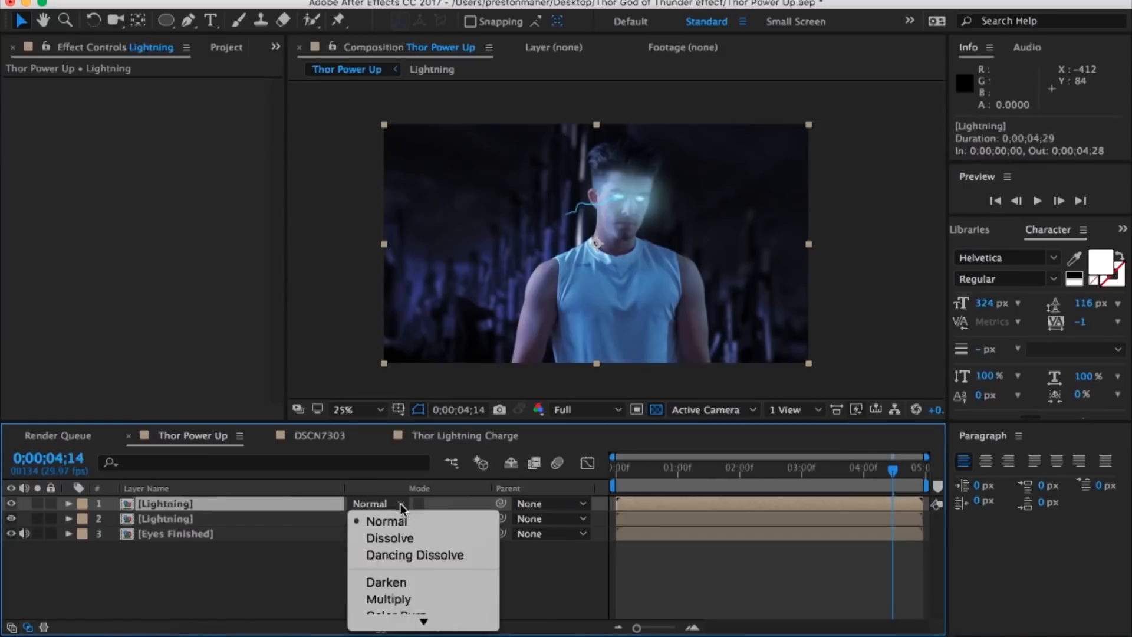
click(382, 489)
Step: Apply the Glow effect to the lower Lightning layer
click(283, 518)
click(383, 1)
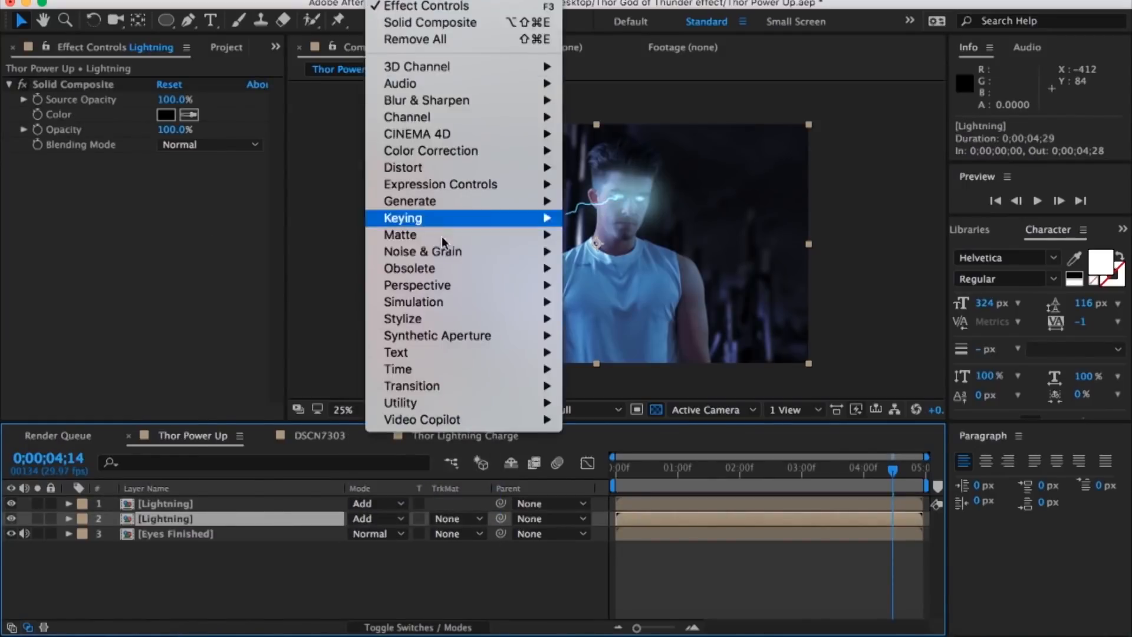
mouse_move(460, 318)
click(628, 486)
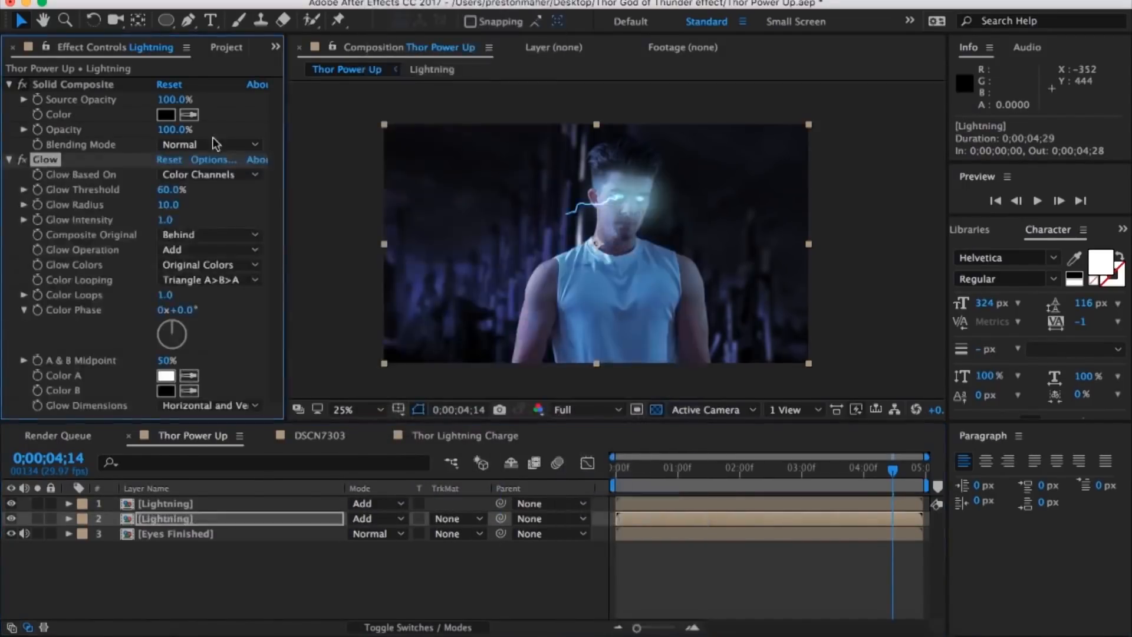
Step: Set the lightning glow's threshold to 0%, radius to 132 and intensity to 0.6
scroll(539, 147, up, 3)
drag(539, 147, 510, 268)
drag(171, 190, 4, 195)
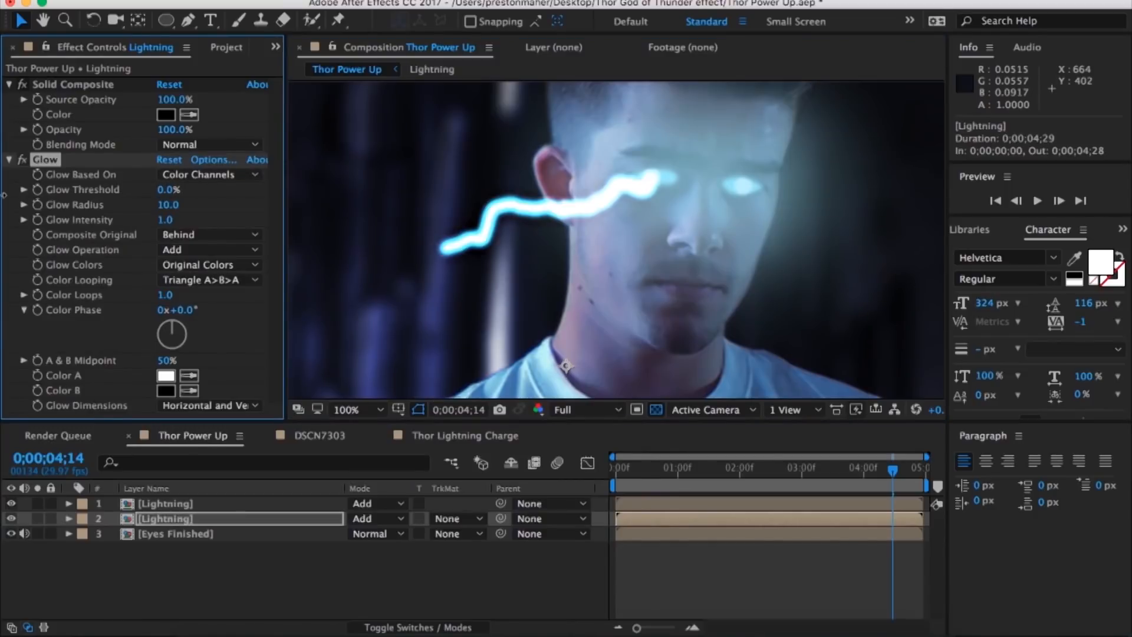
drag(306, 199, 270, 204)
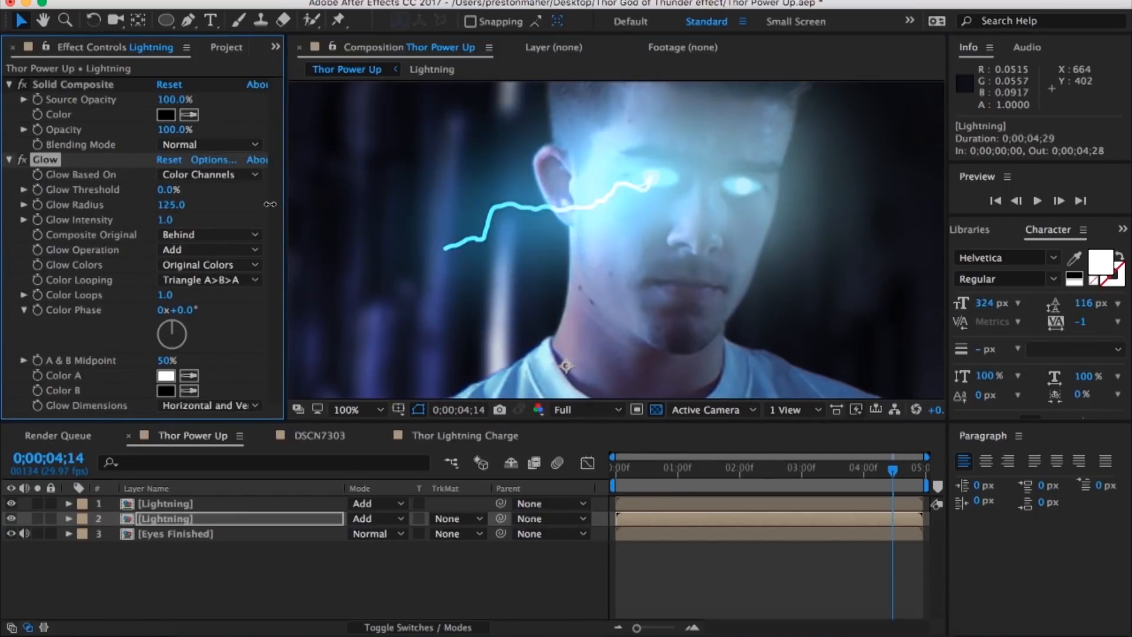
drag(165, 219, 147, 225)
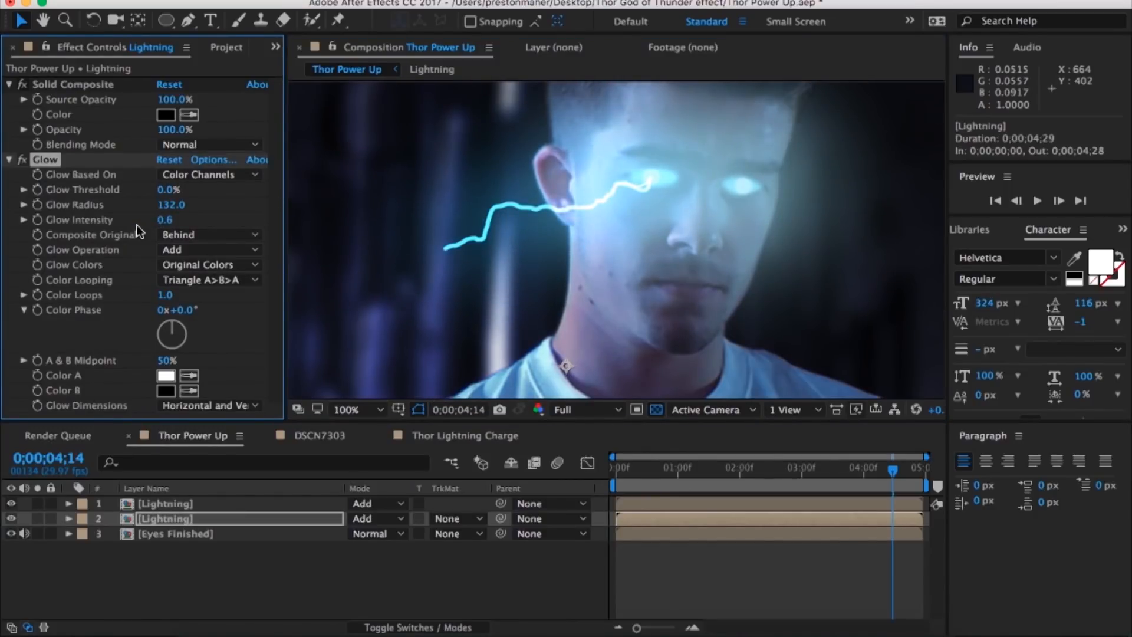
Step: Match the lower Lightning layer's Glow to the Thor Lightning Charge reference, with radius 25 and intensity 0.1
click(338, 436)
click(265, 436)
click(9, 115)
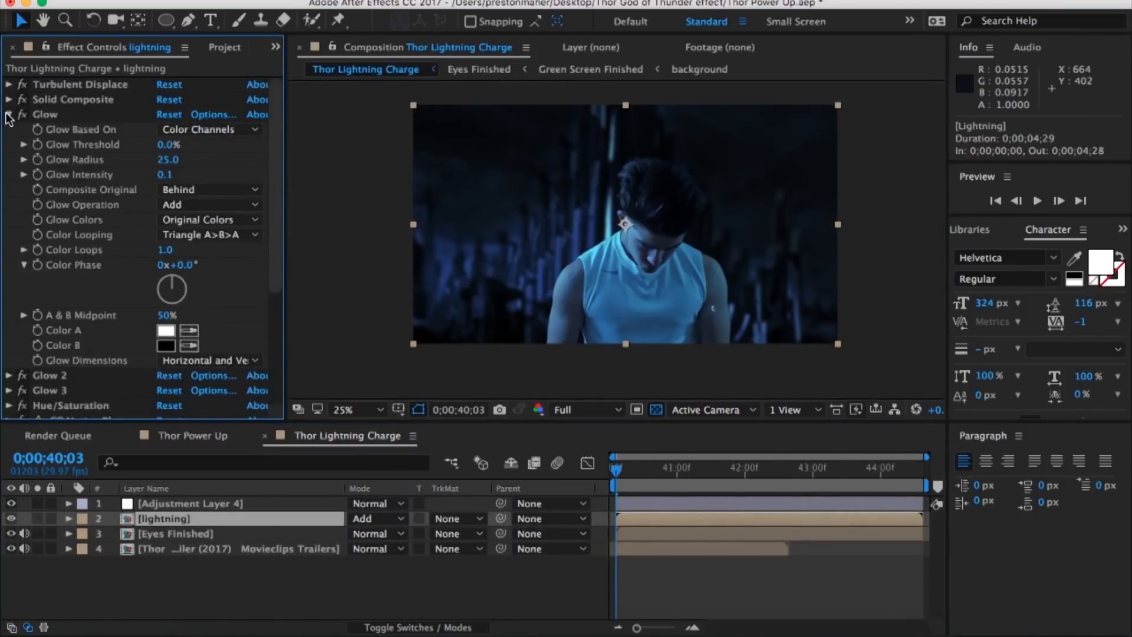
click(193, 435)
click(173, 220)
text(.0)
key(shift+Tab)
text(2)
click(173, 225)
text(0.1)
key(Return)
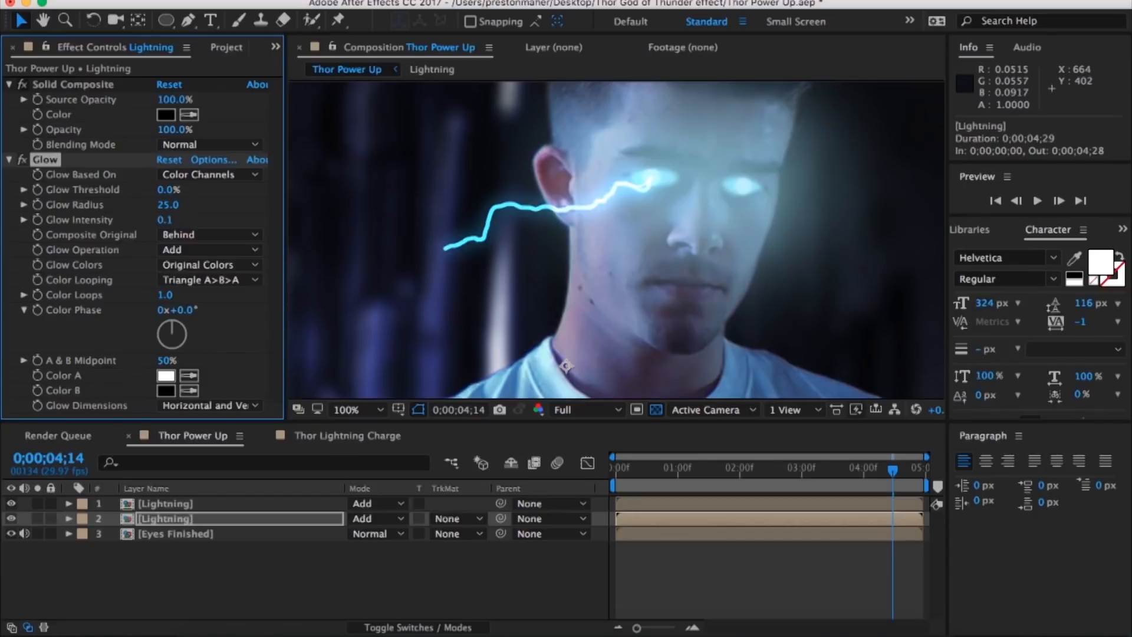
Step: Duplicate the Glow effect twice, setting the first copy's radius to 100 and the second's to 175
key(super+d)
click(170, 159)
text(100)
key(Return)
key(super+d)
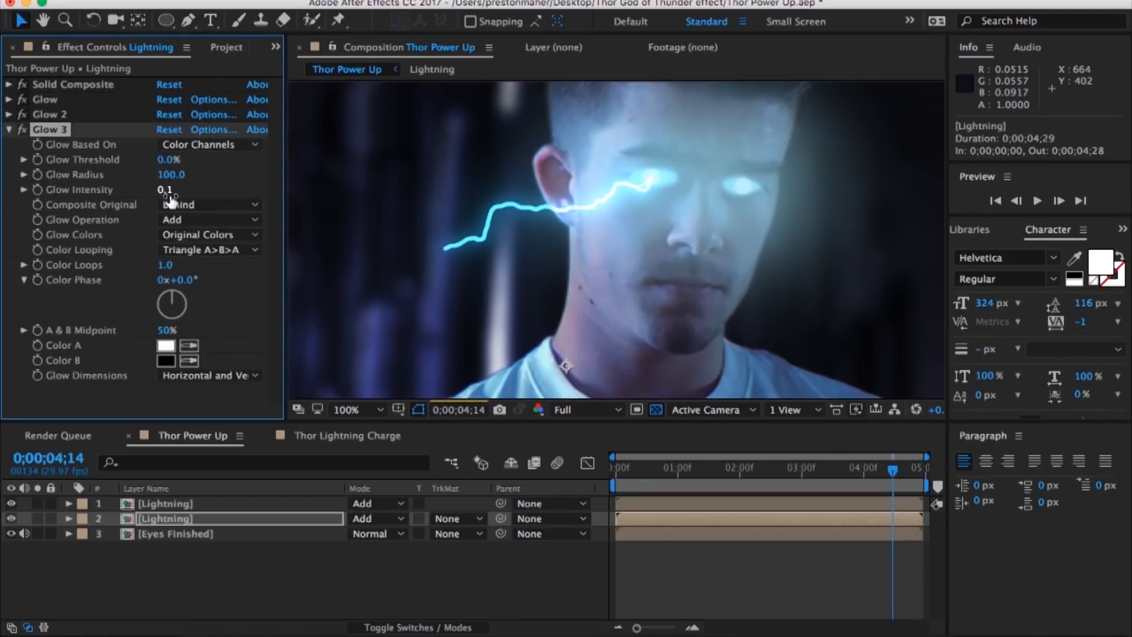
drag(212, 178, 237, 177)
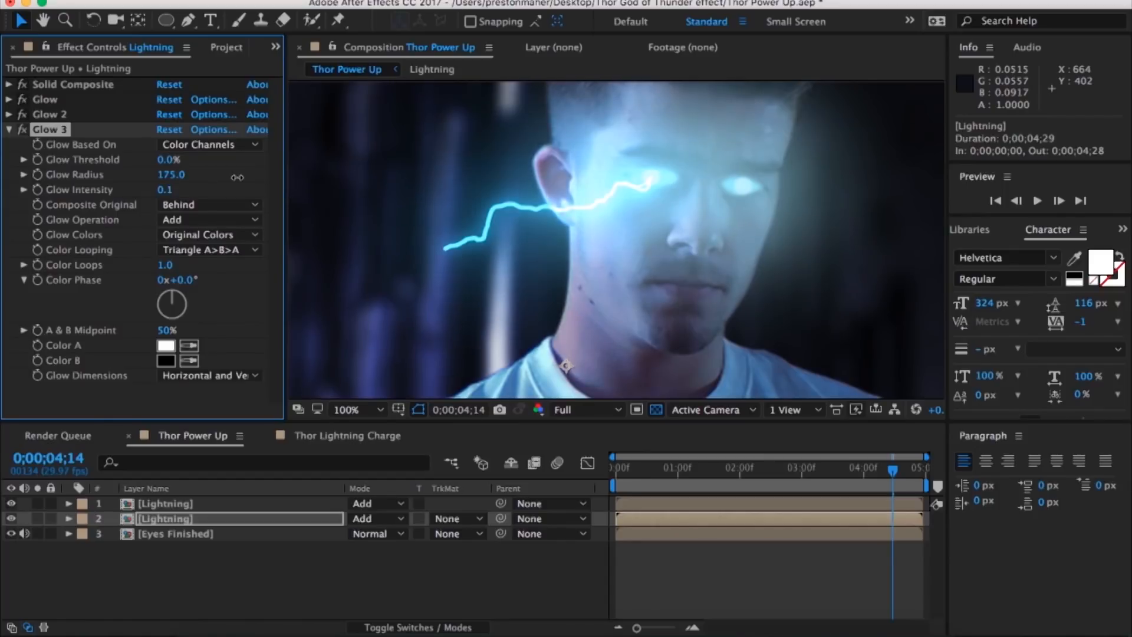
click(9, 130)
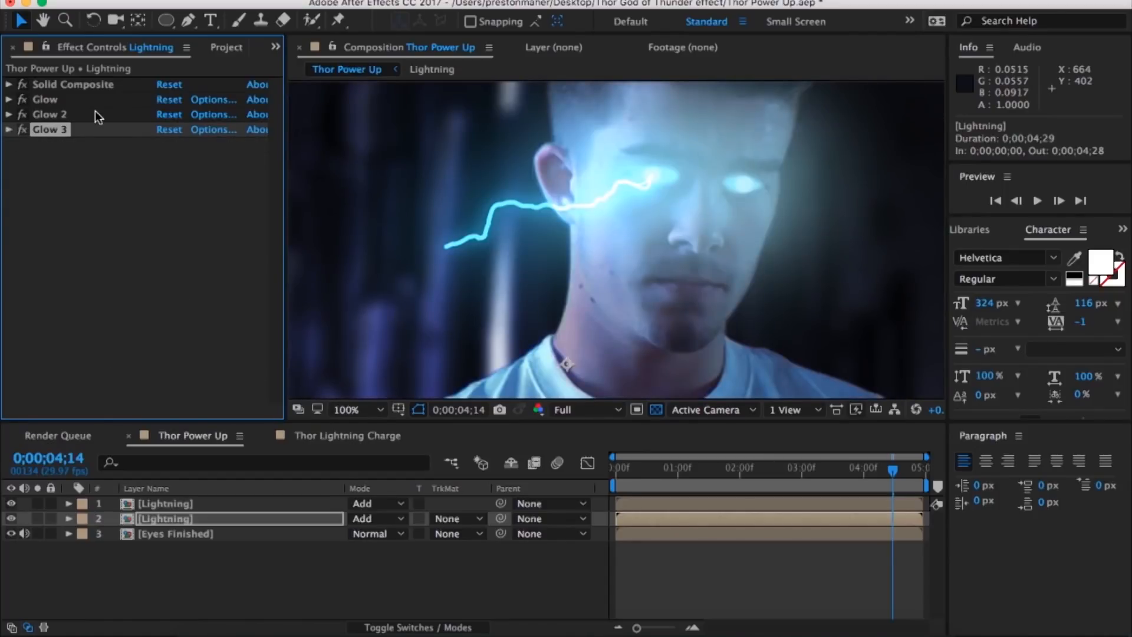
Step: Add a Hue/Saturation effect to the lower Lightning layer and reduce master saturation to -37
click(95, 166)
click(337, 1)
mouse_move(388, 1)
mouse_move(451, 150)
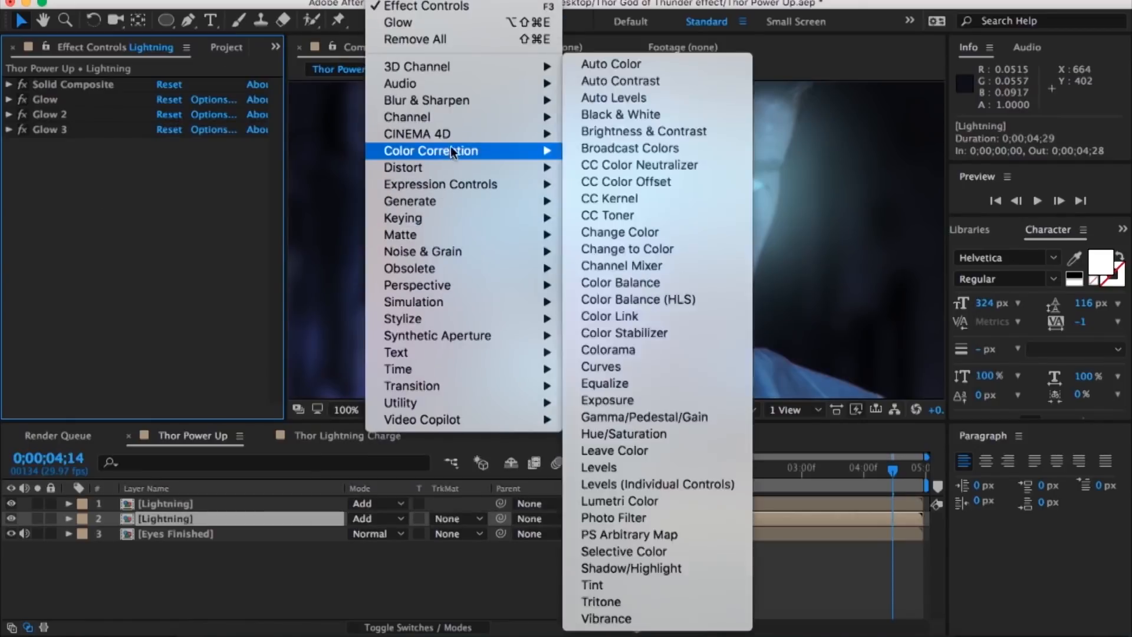
click(643, 431)
drag(189, 310, 117, 307)
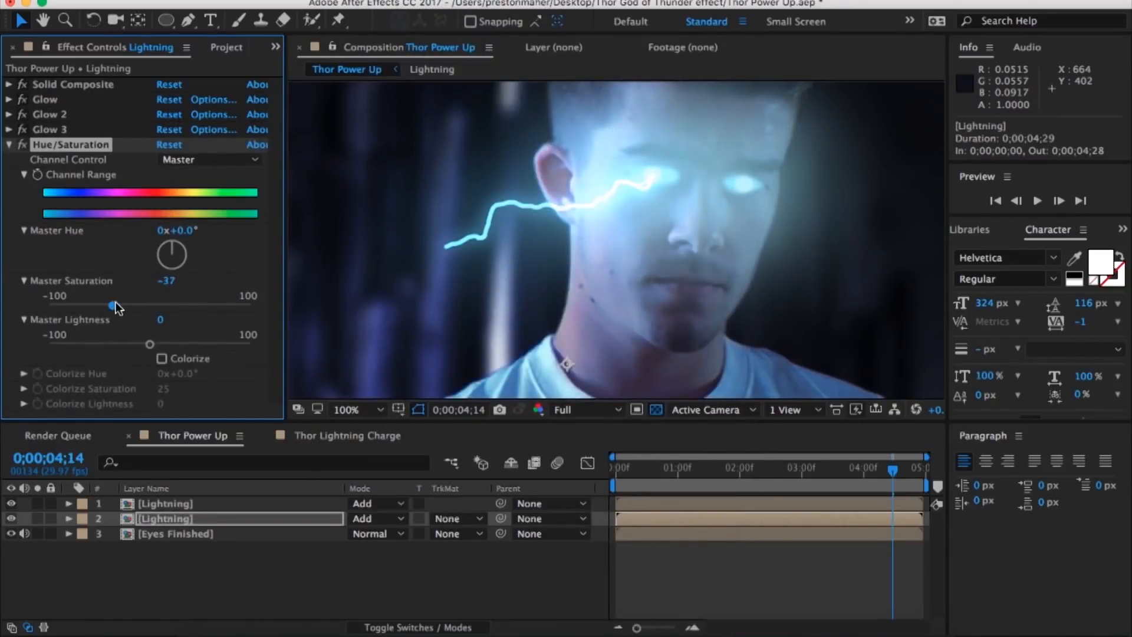
click(9, 145)
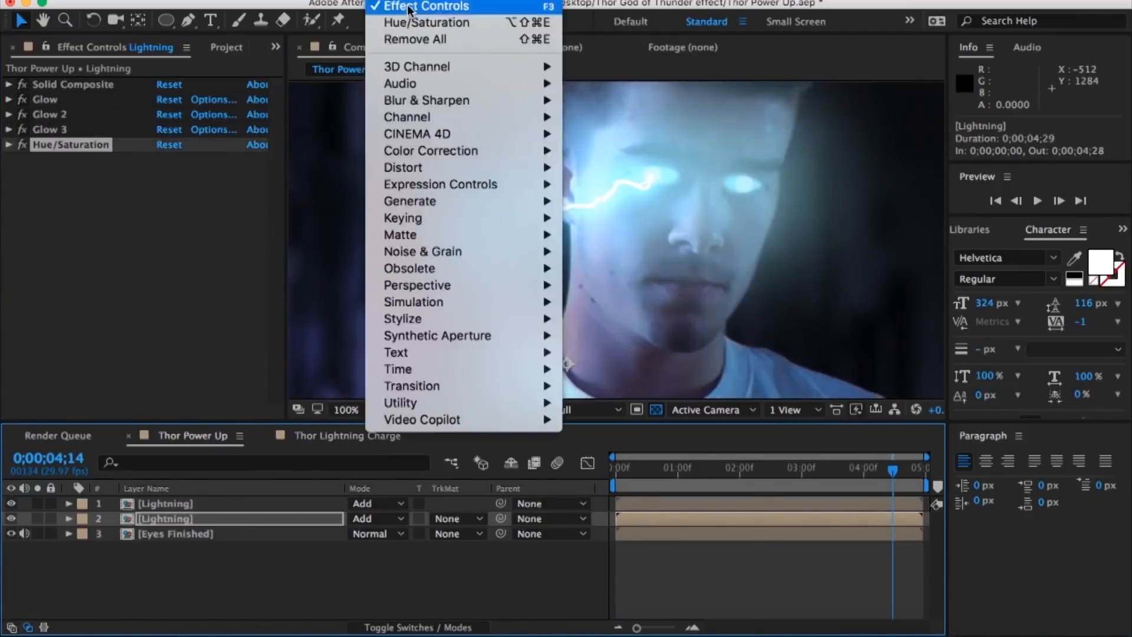
Step: Add an Exposure effect to the lower Lightning layer with an exposure of 0.26
mouse_move(439, 149)
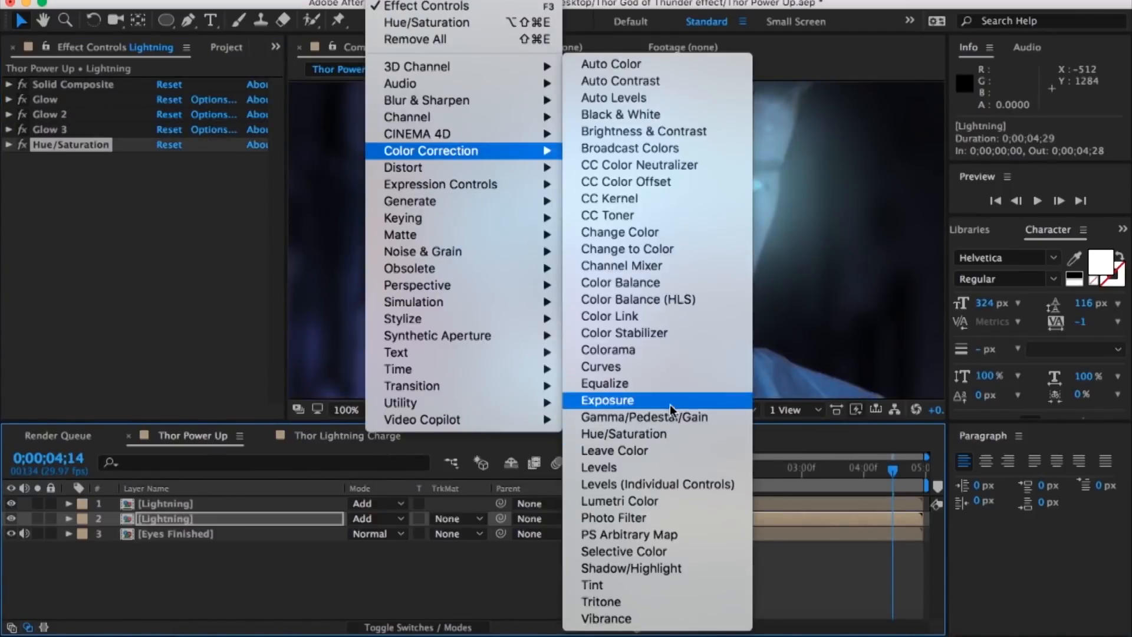
click(619, 397)
mouse_move(202, 203)
mouse_down()
mouse_move(232, 201)
mouse_move(161, 218)
mouse_move(209, 206)
mouse_up()
key(comma)
key(comma)
key(period)
key(period)
Step: Go to 0;00;02;20 and delete the upper Lightning layer, keeping the one with the glow effects
click(779, 478)
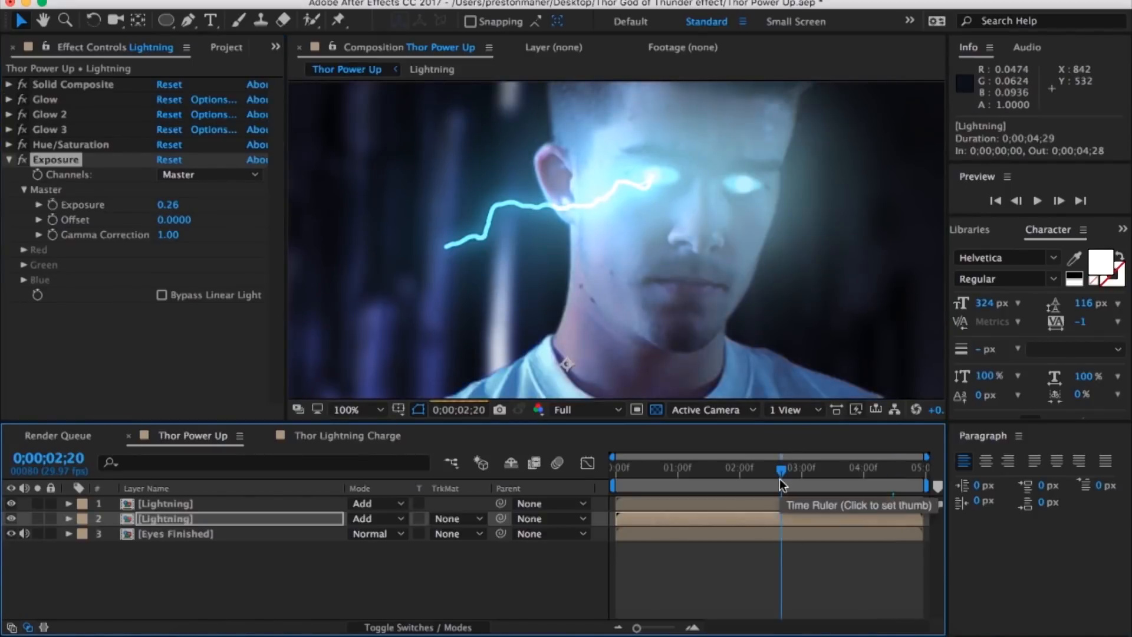
click(11, 505)
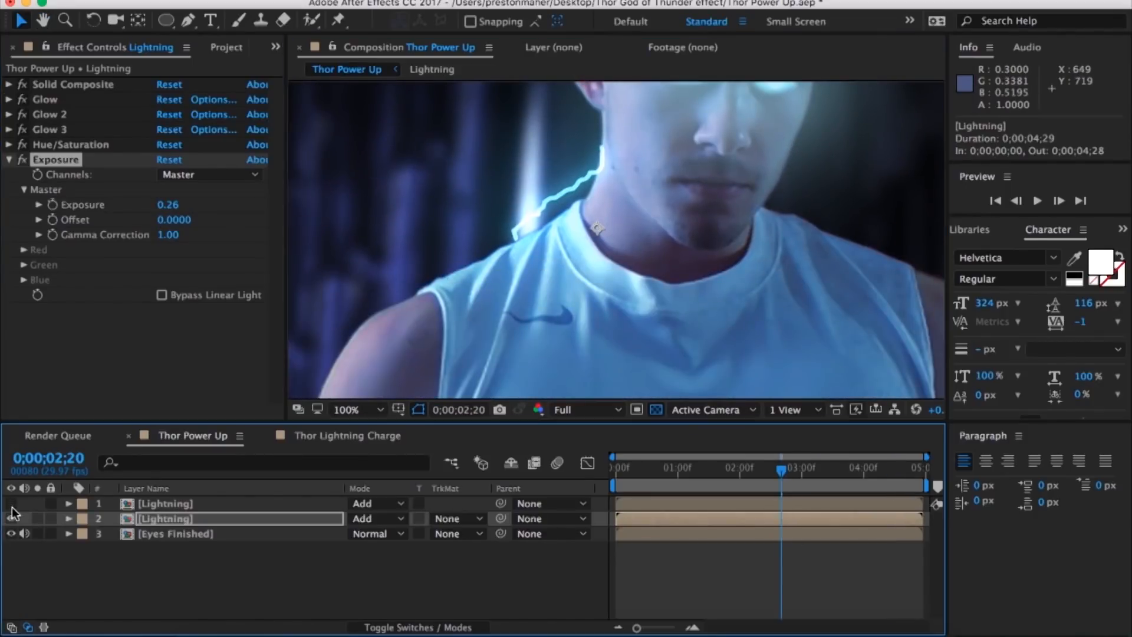
click(341, 435)
click(204, 436)
key(Delete)
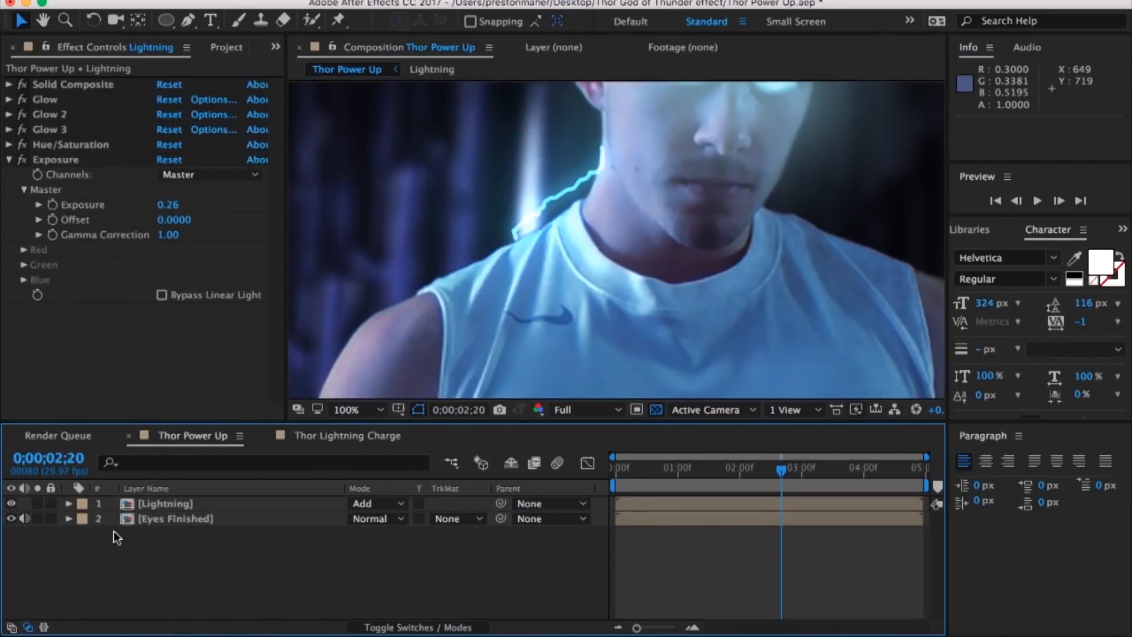
click(9, 160)
click(374, 1)
click(374, 1)
click(210, 559)
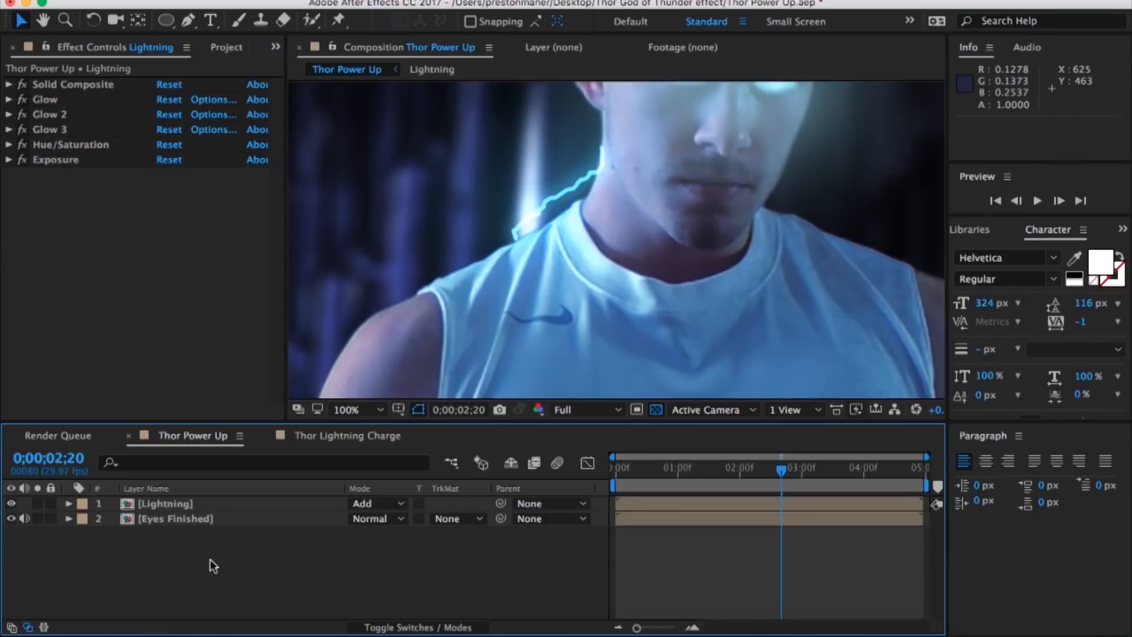
Step: Apply CC Vector Blur with an amount of 2 to the Lightning layer and place it above Hue/Saturation
click(221, 501)
click(199, 308)
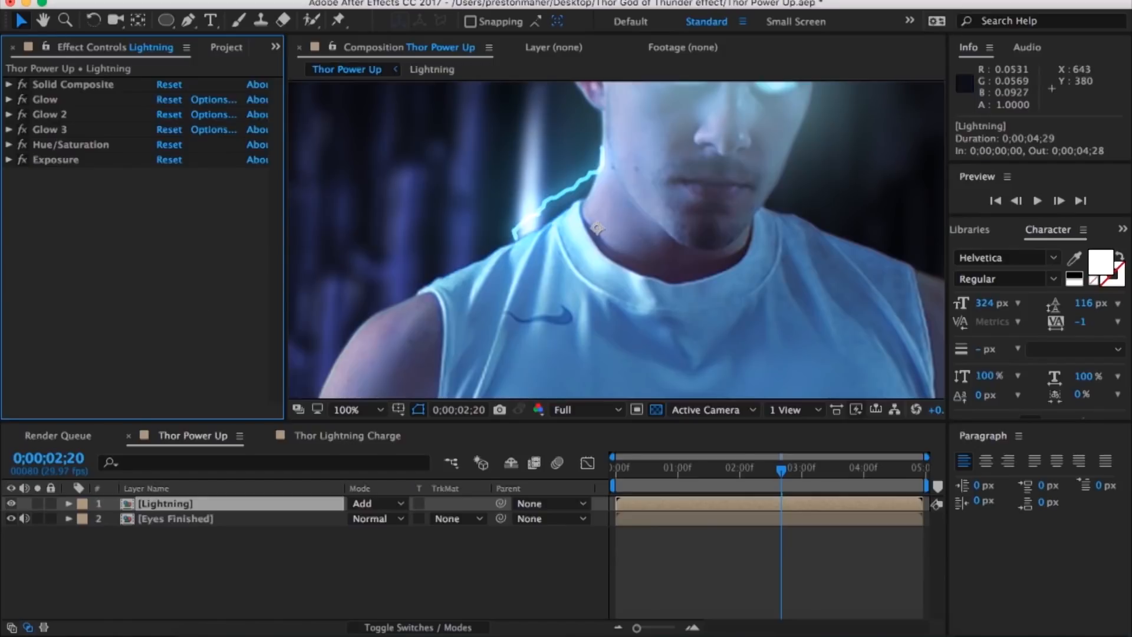
click(374, 1)
mouse_move(448, 100)
click(637, 202)
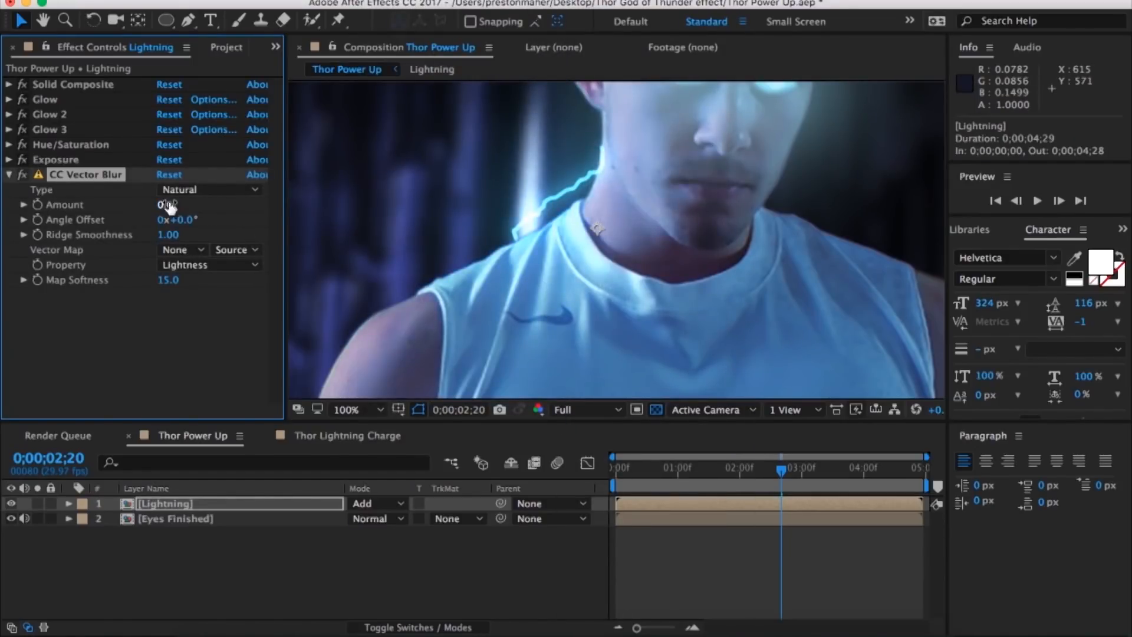
drag(175, 204, 169, 204)
drag(87, 180, 78, 147)
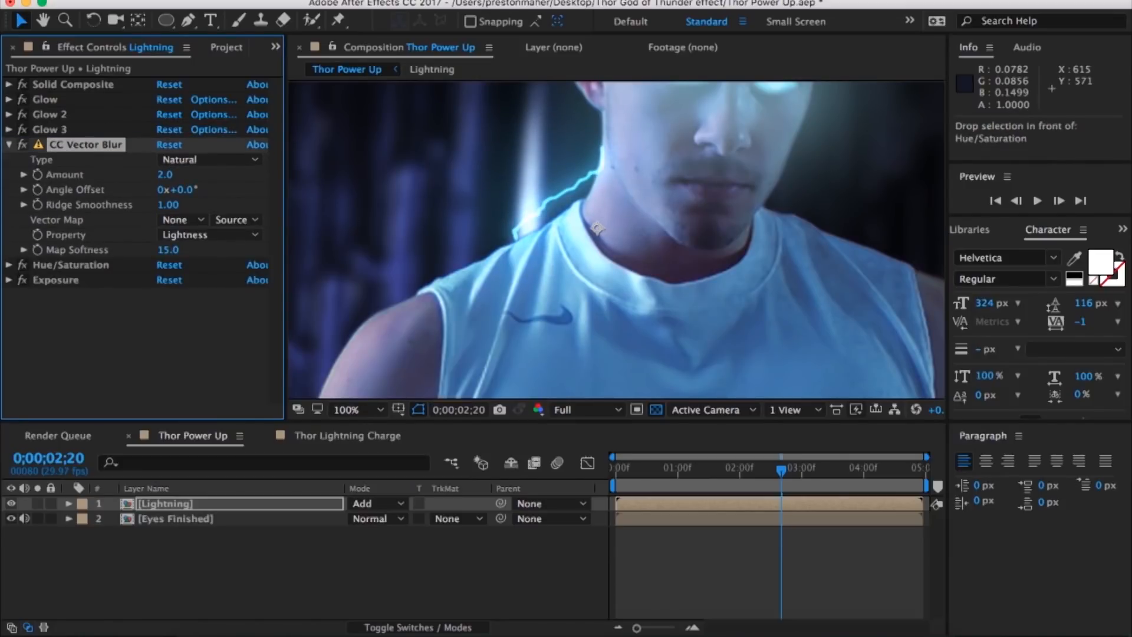
Step: Try the Turbulent Displace effect on the Lightning layer, removing it again
click(385, 0)
mouse_move(512, 168)
click(715, 550)
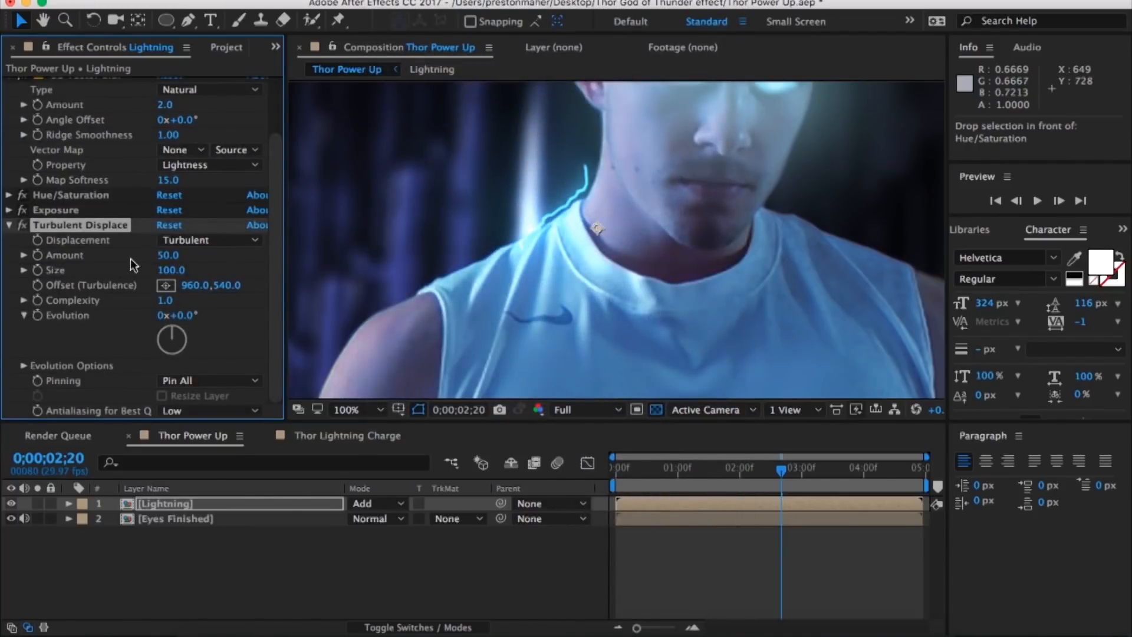
key(Delete)
Step: Reorder the Lightning layer's effects so CC Vector Blur sits between Hue/Saturation and Exposure
click(9, 145)
click(348, 436)
click(199, 437)
drag(94, 143, 90, 167)
Step: Add a Curves effect to the Lightning layer after Exposure and lower the shadows of the RGB curve
click(308, 435)
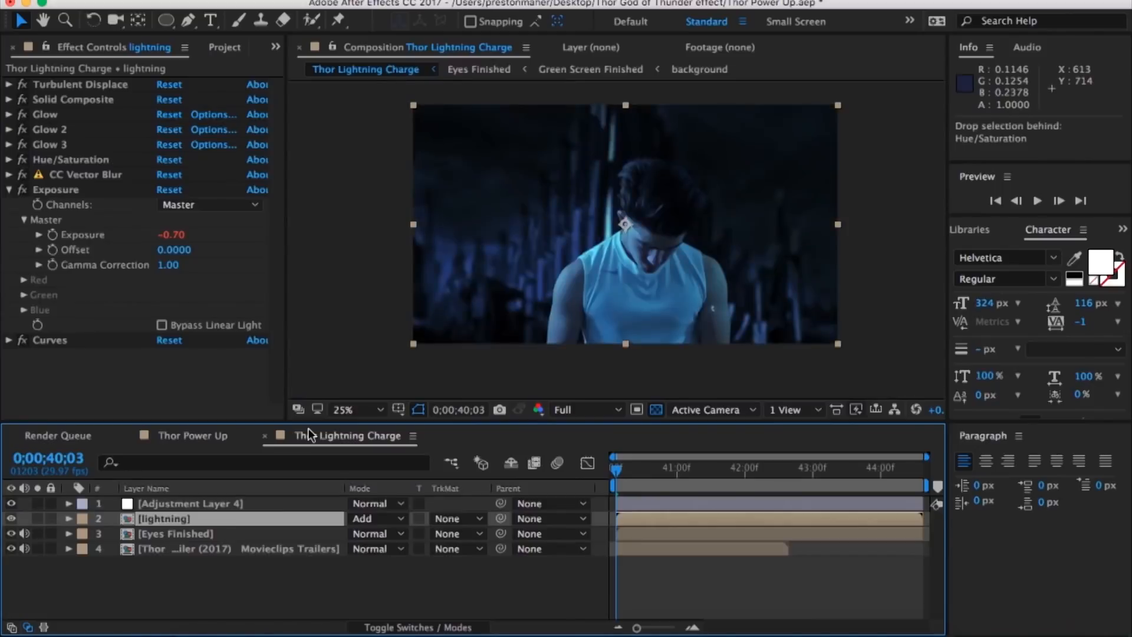
click(181, 437)
click(382, 0)
mouse_move(431, 151)
click(709, 370)
mouse_move(123, 293)
mouse_down()
mouse_move(133, 316)
mouse_move(127, 308)
mouse_up()
Step: Try raising the curve's midtones in a single color channel, undoing the change
click(209, 99)
click(200, 116)
drag(165, 248, 167, 229)
key(super+z)
key(super+z)
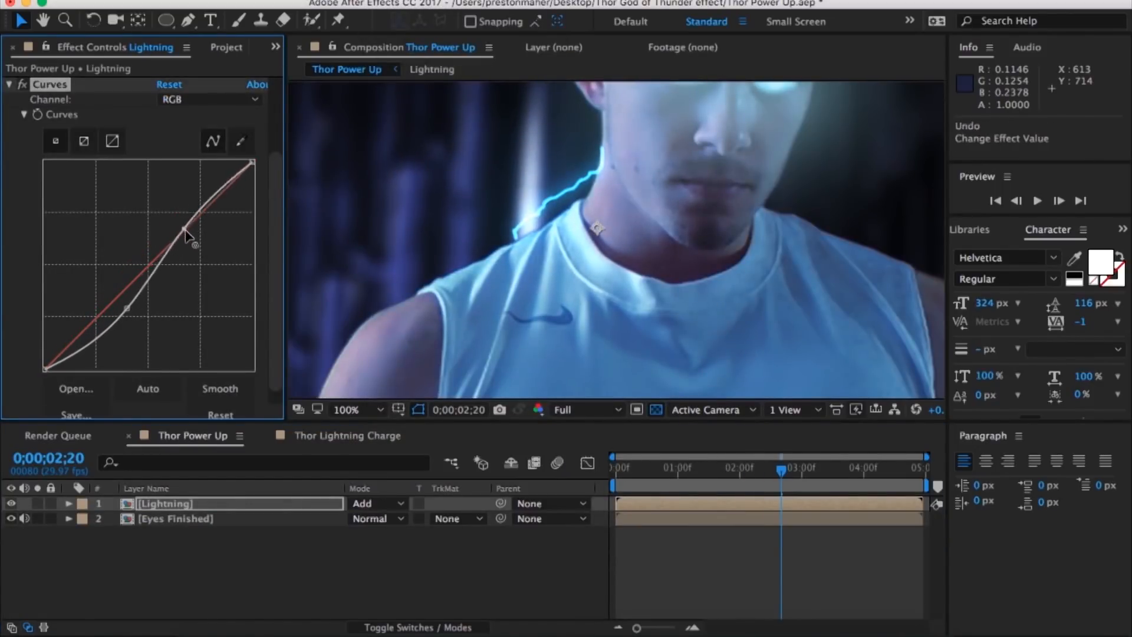
Step: Raise the midtones of the Blue curve slightly to tint the lightning
click(201, 100)
click(188, 167)
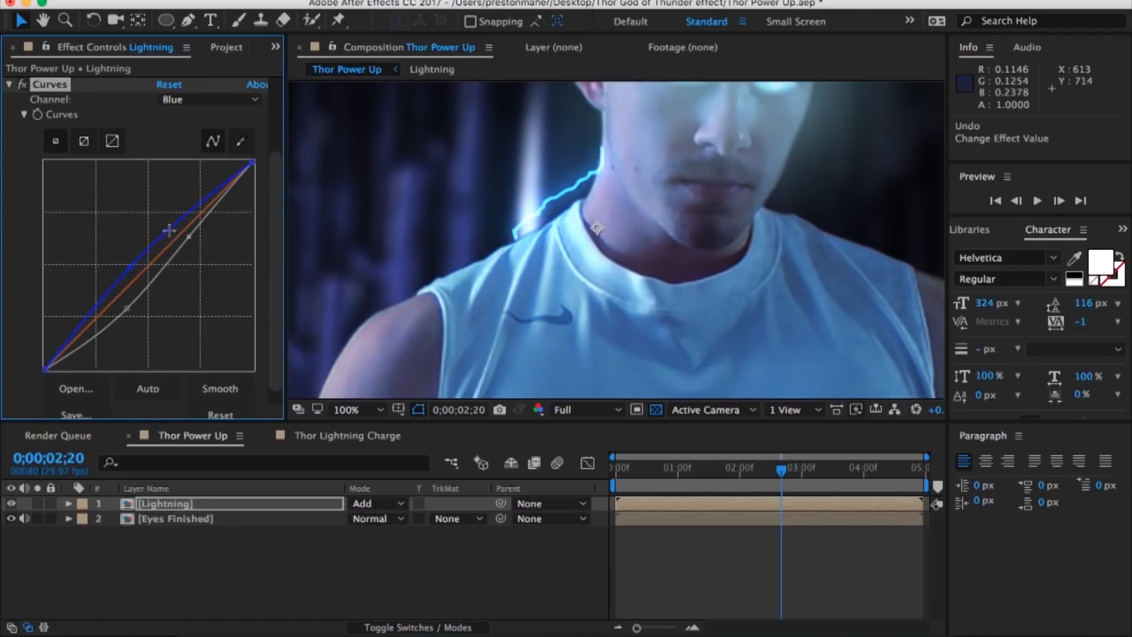
click(9, 85)
click(97, 222)
key(comma)
key(comma)
key(comma)
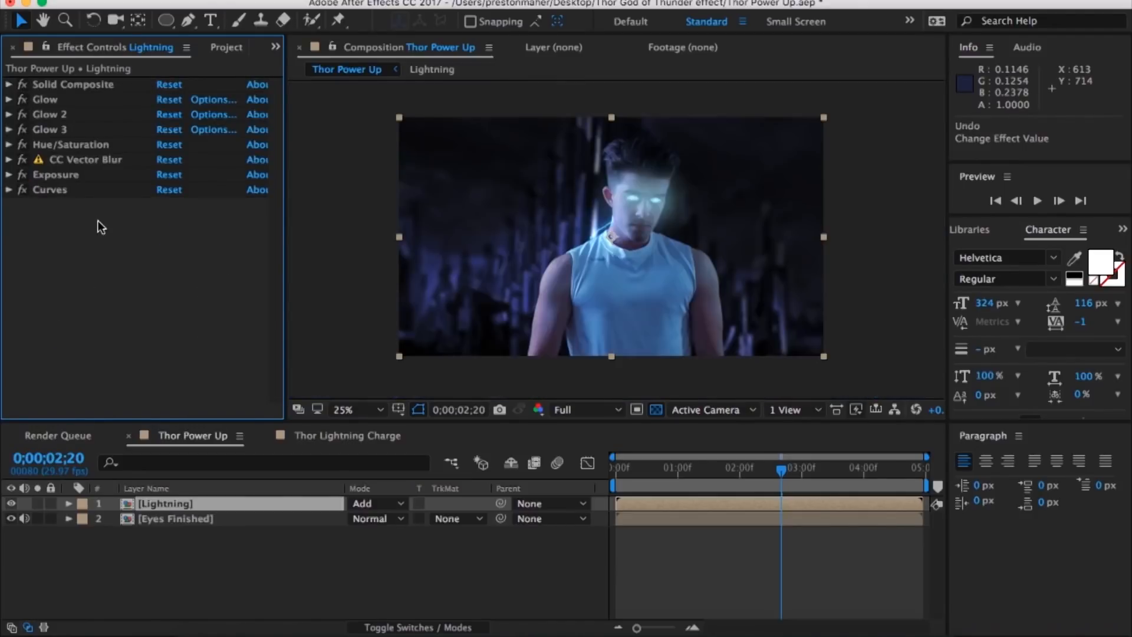
Step: View the Thor Lightning Charge composition at 0;00;41;07 and inspect the Hue/Saturation settings on Adjustment Layer 4
click(526, 570)
click(345, 436)
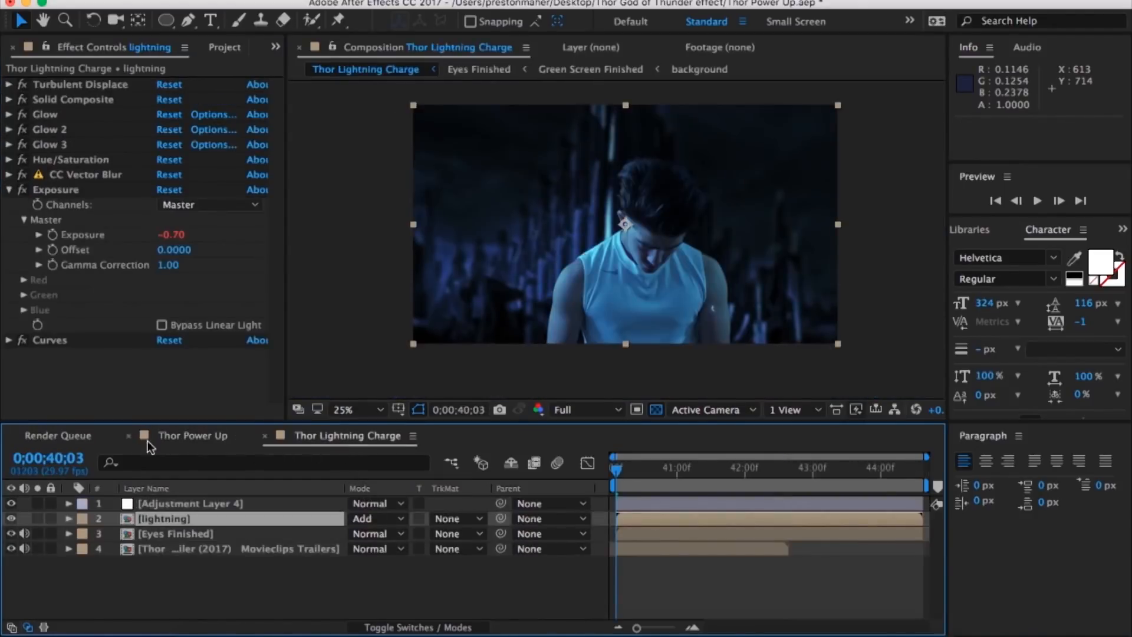
click(693, 476)
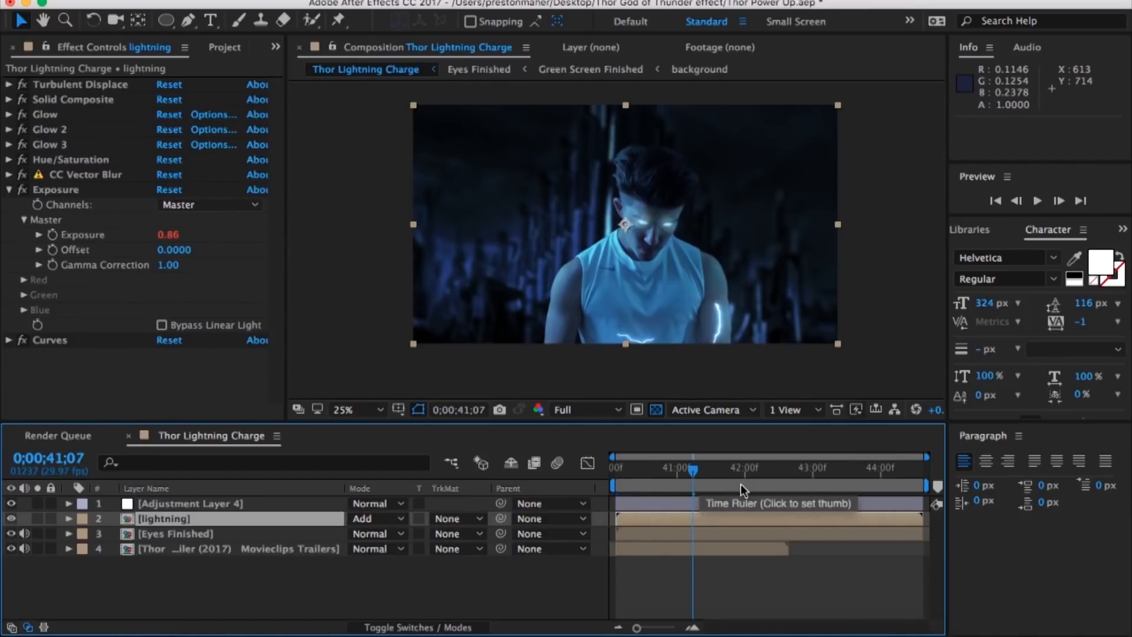
click(740, 504)
click(9, 84)
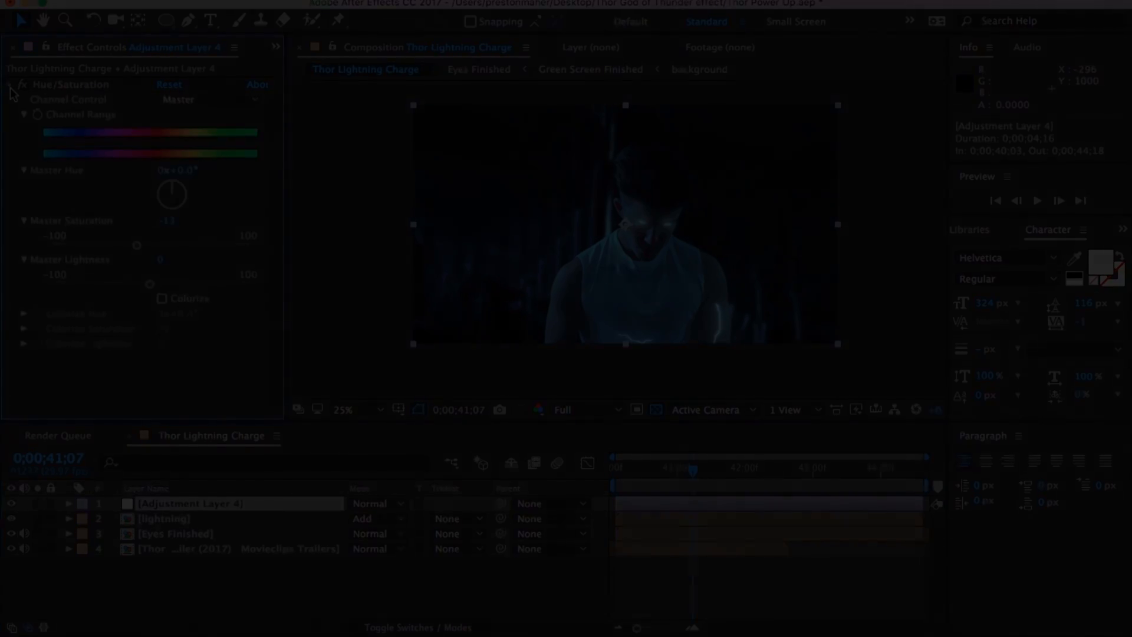